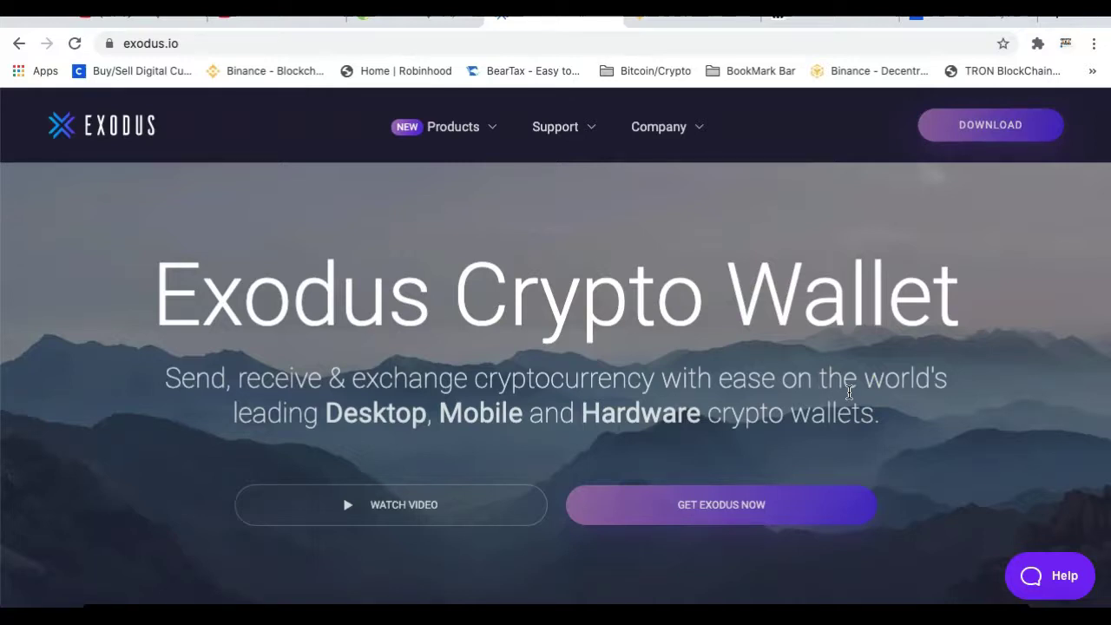
Check the full web address of the Exodus site.
left_click(181, 44)
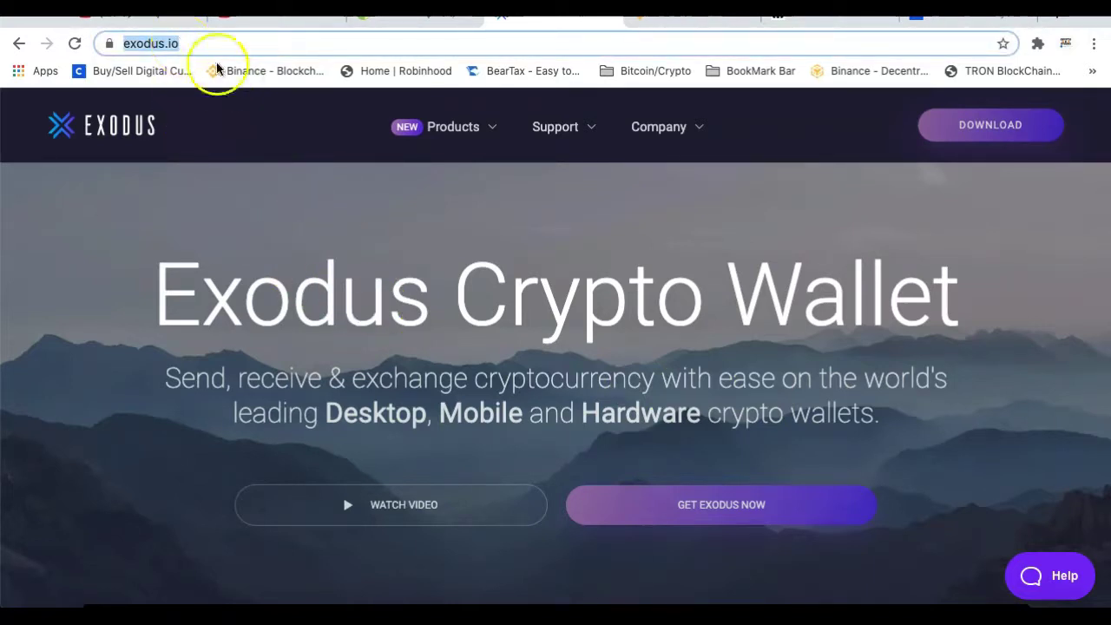
left_click(207, 45)
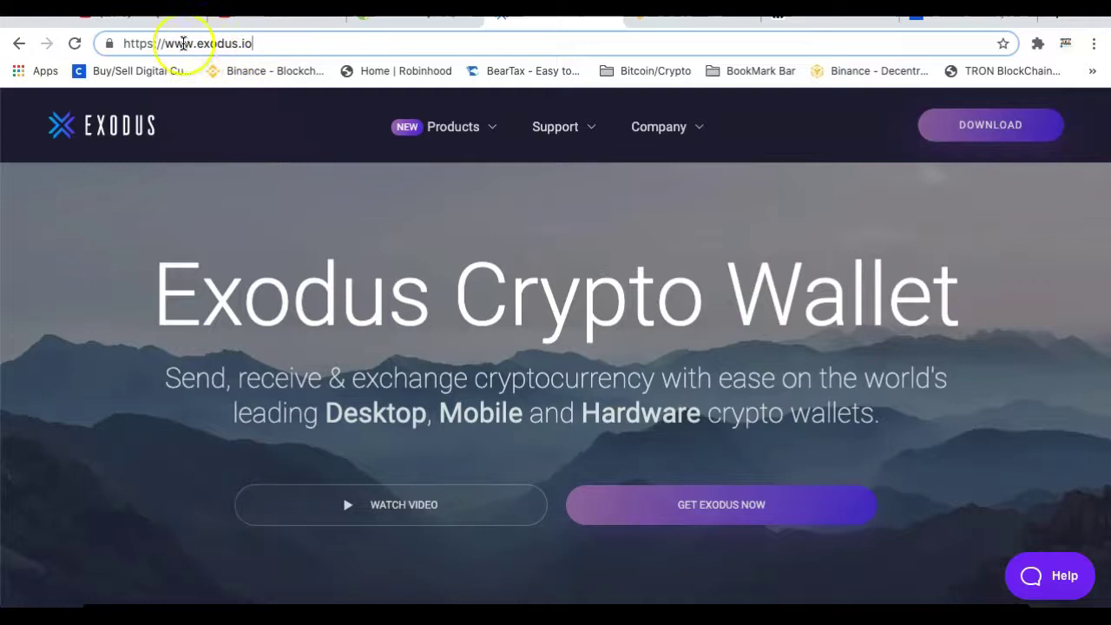
left_click(386, 258)
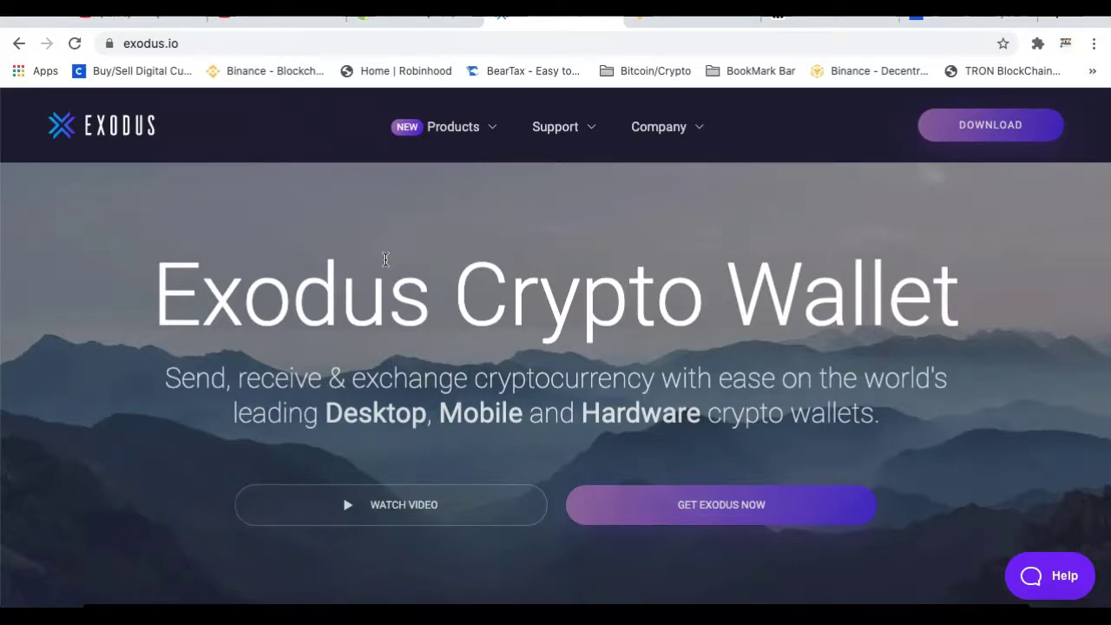
Examine the list of top cryptocurrencies by market cap on the CoinGecko home page.
left_click(377, 26)
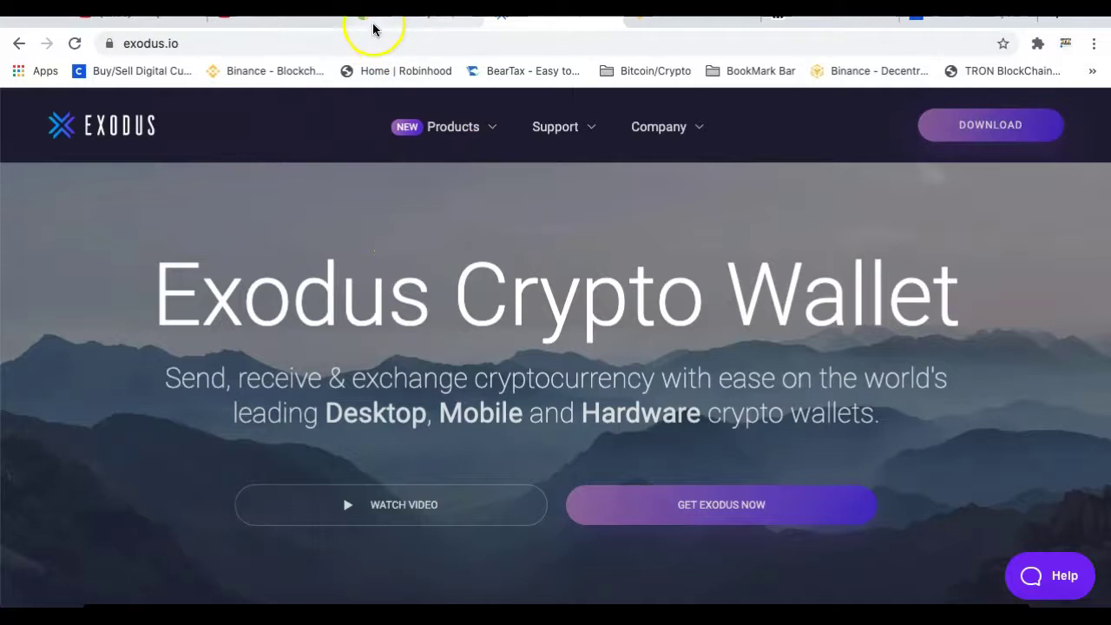
scroll(174, 226, "up", 3)
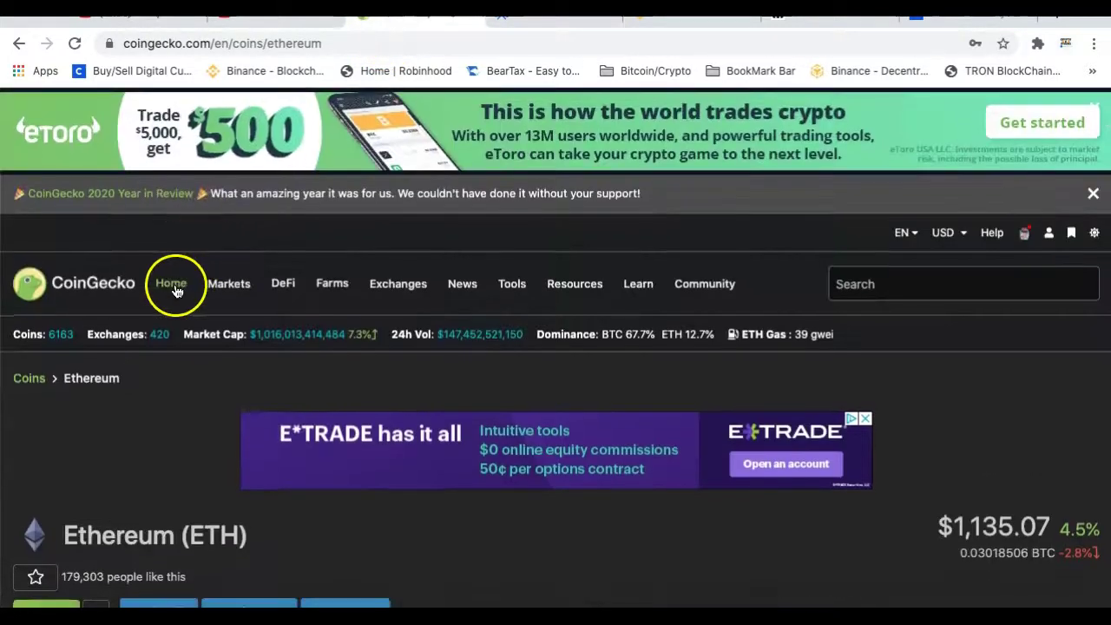
left_click(175, 289)
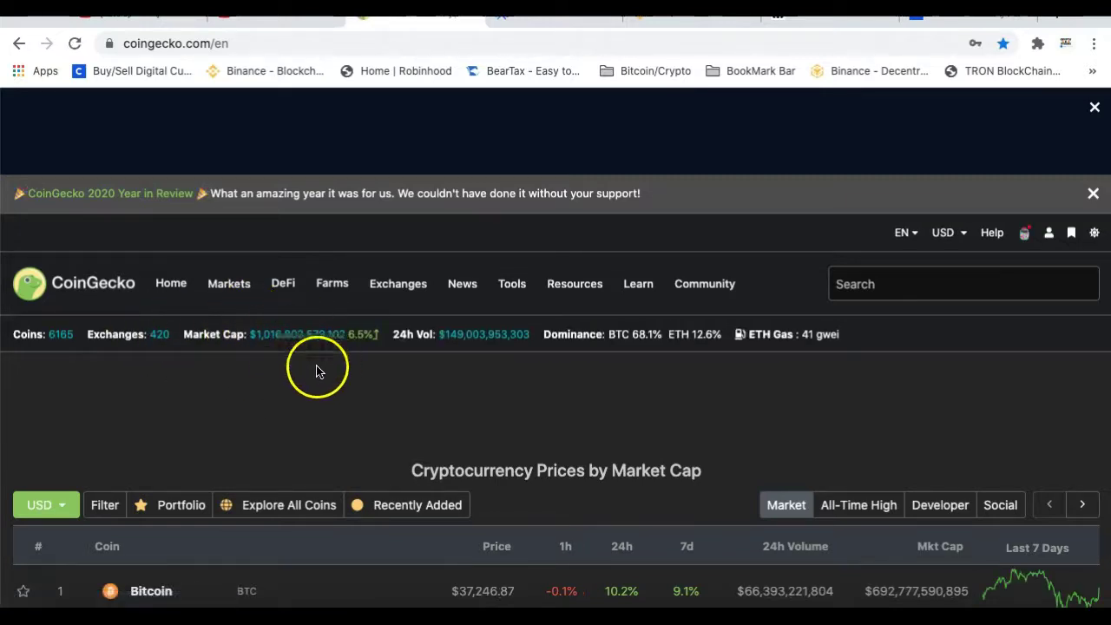
scroll(268, 388, "down", 2)
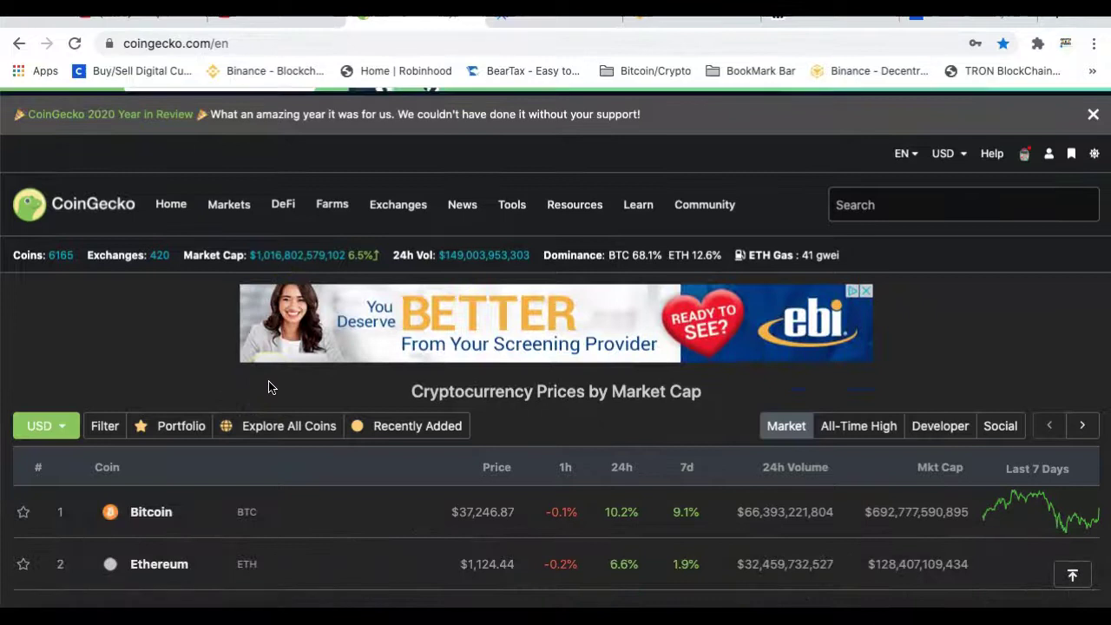
scroll(269, 387, "down", 1)
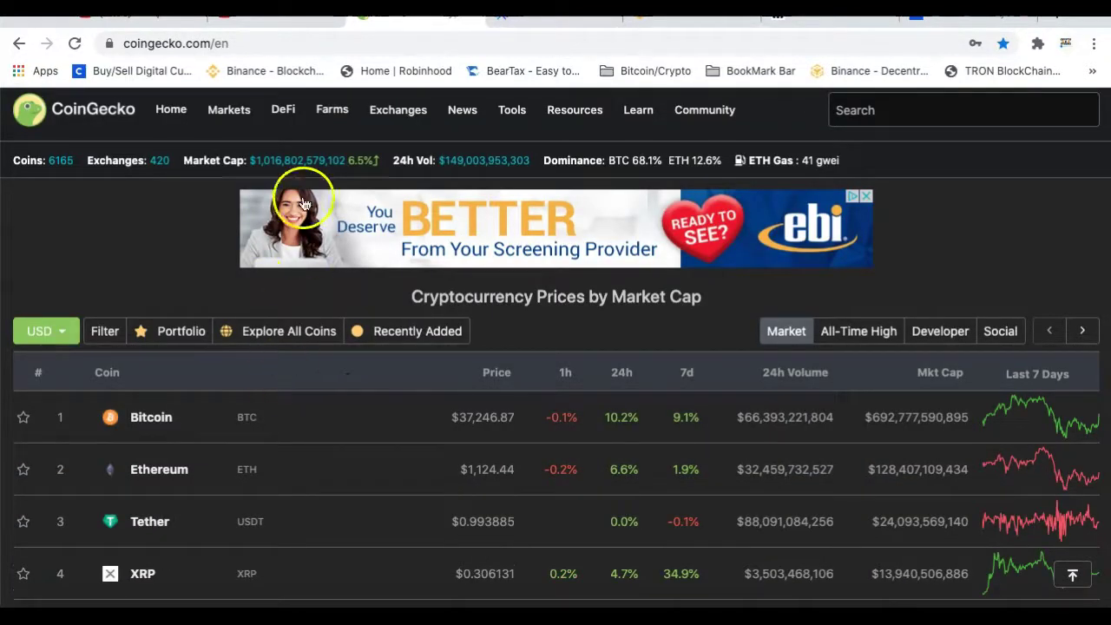
scroll(161, 217, "down", 1)
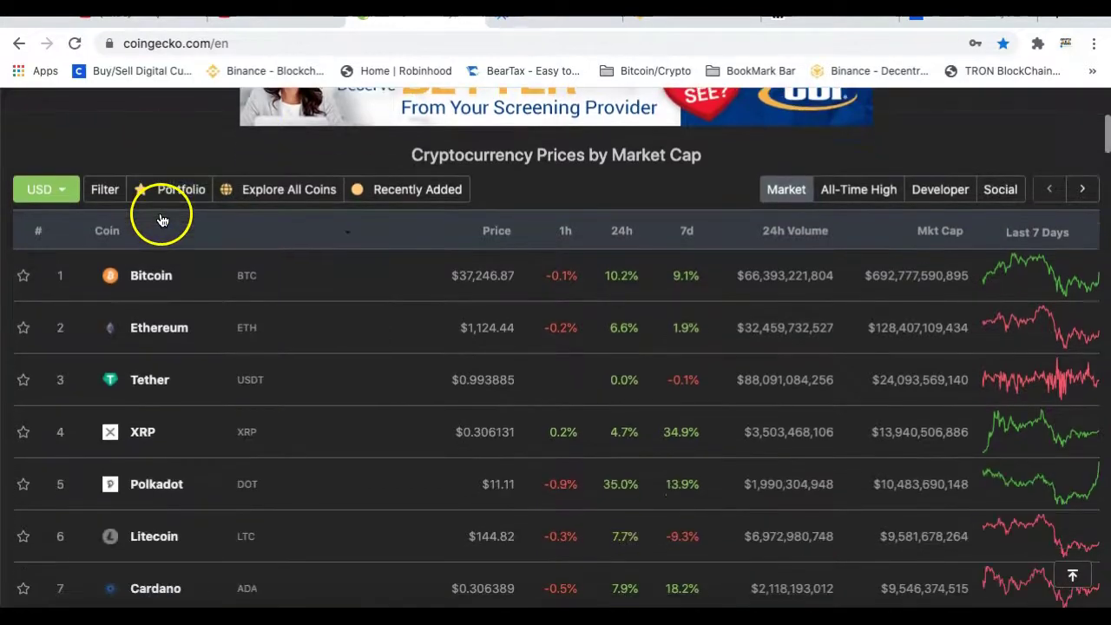
scroll(201, 483, "down", 1)
scroll(201, 484, "down", 1)
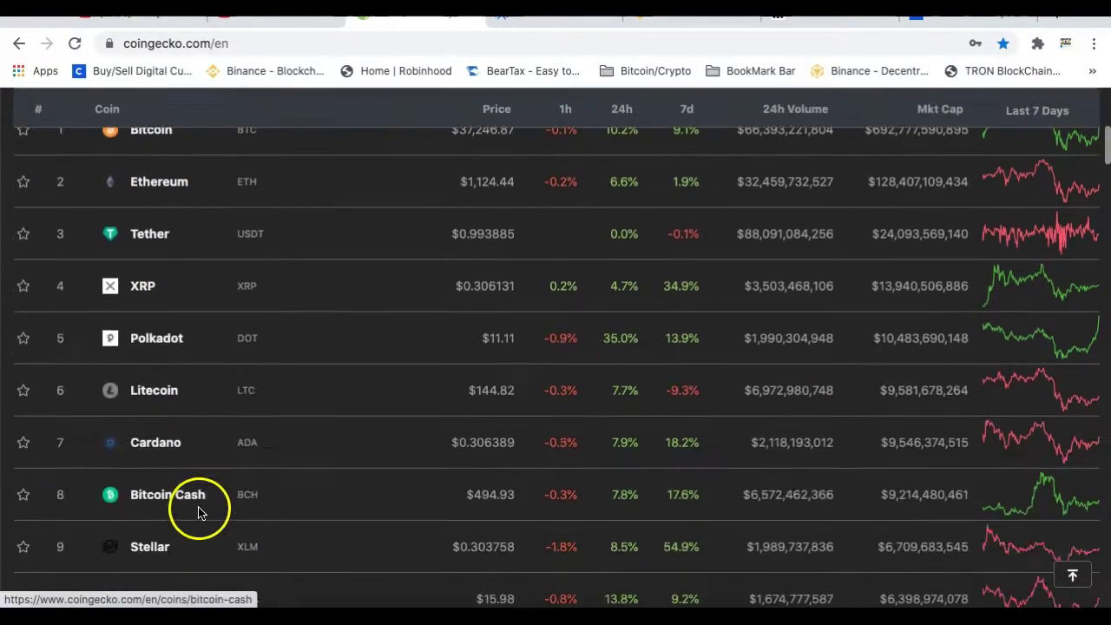
scroll(191, 534, "down", 2)
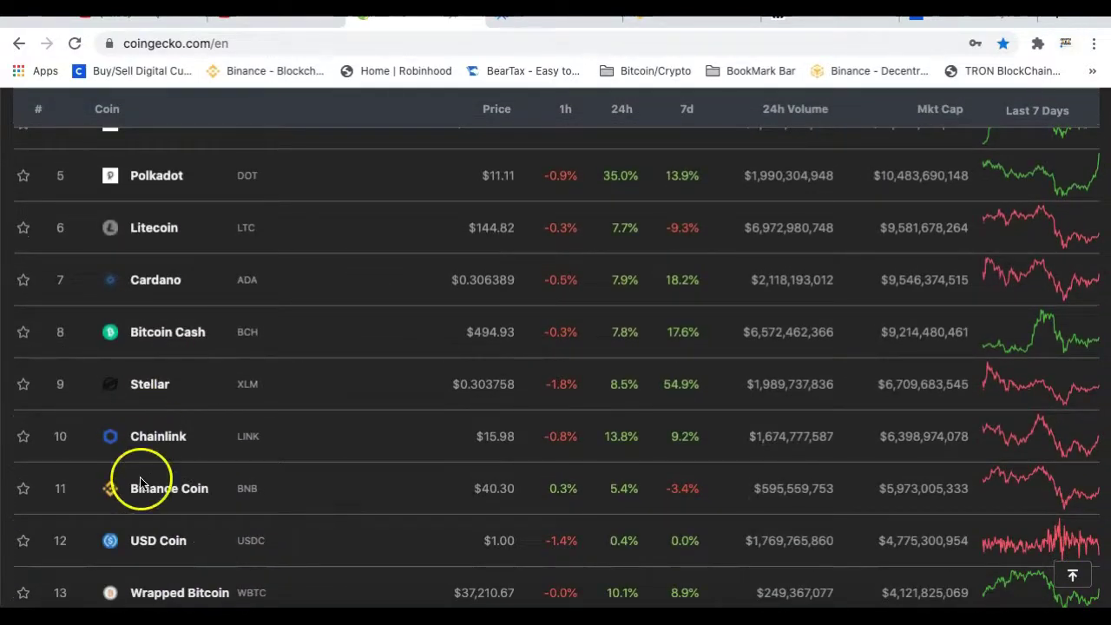
scroll(141, 476, "up", 6)
scroll(142, 484, "up", 2)
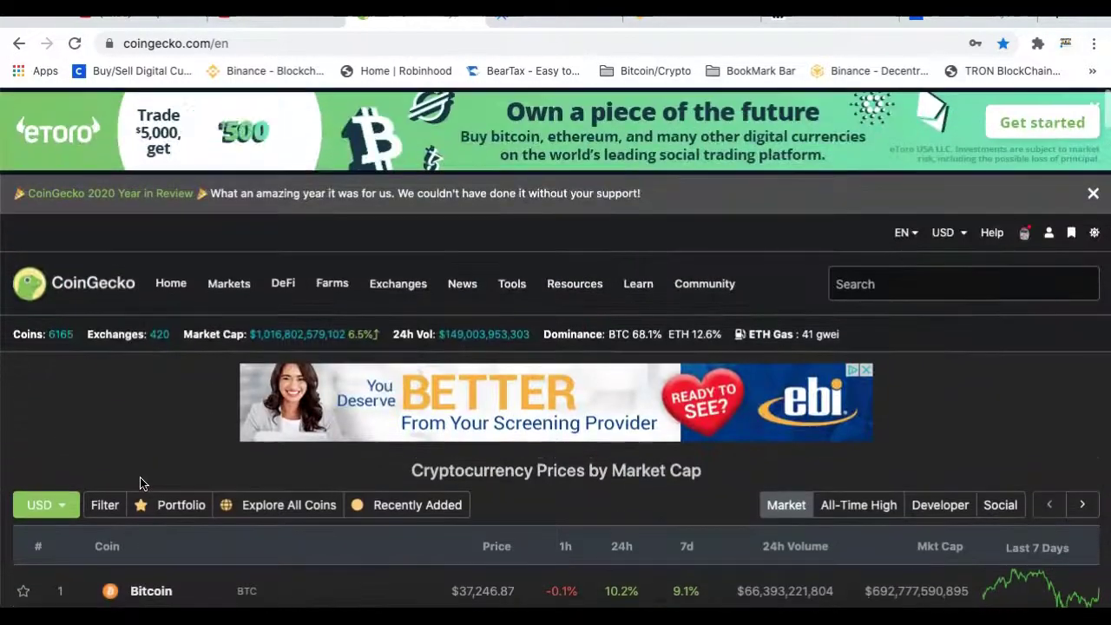
Return to the Exodus website and download the Mac desktop version of Exodus 21.1.7.
left_click(521, 29)
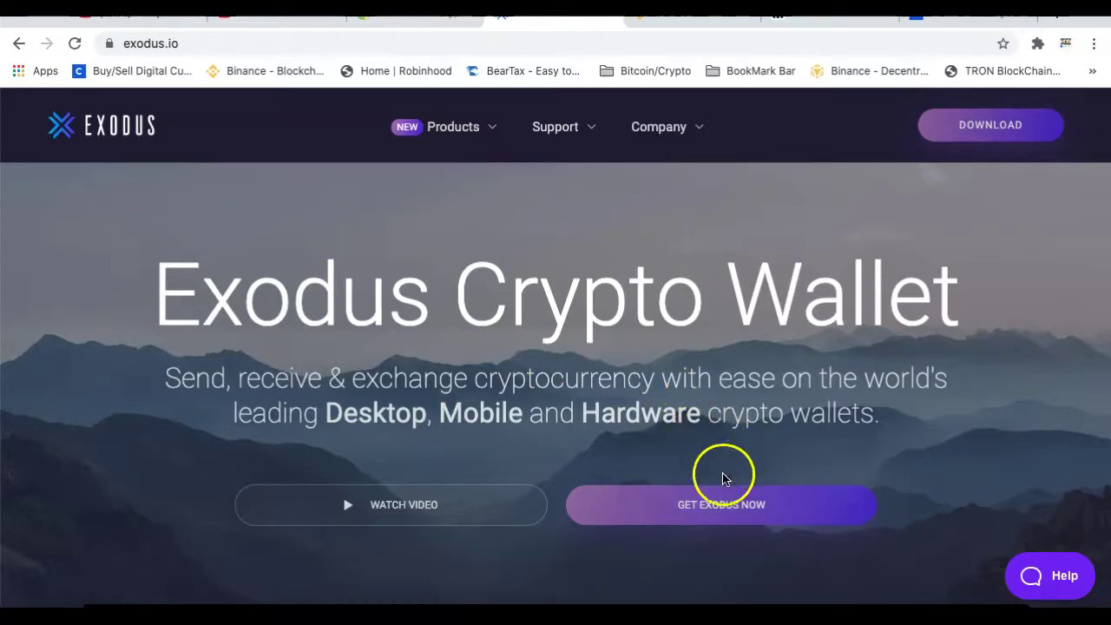
left_click(778, 506)
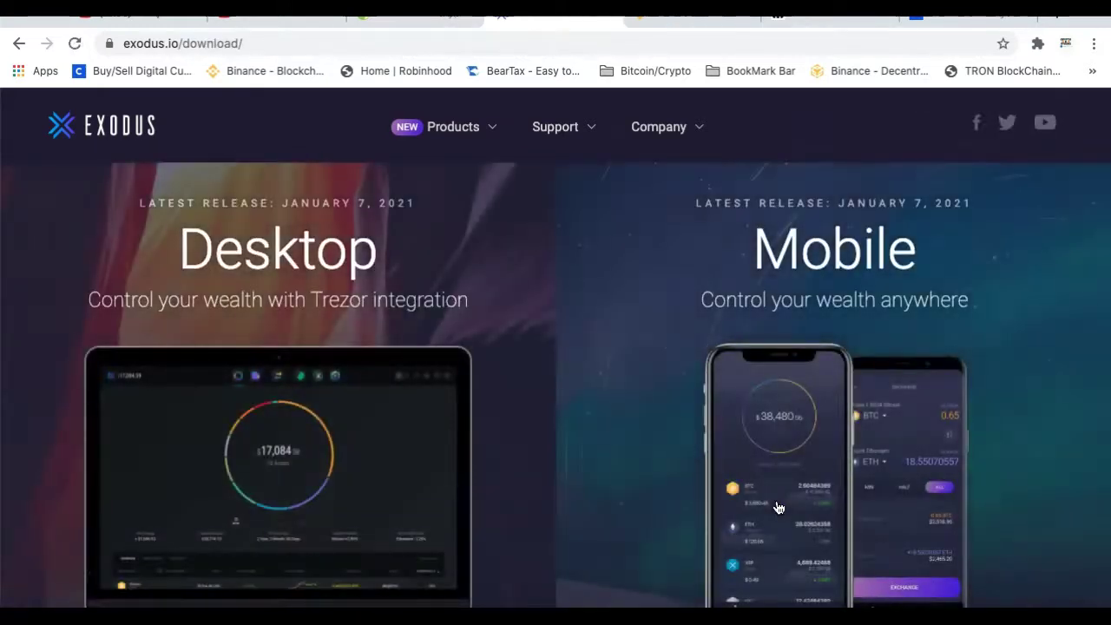
scroll(591, 351, "down", 1)
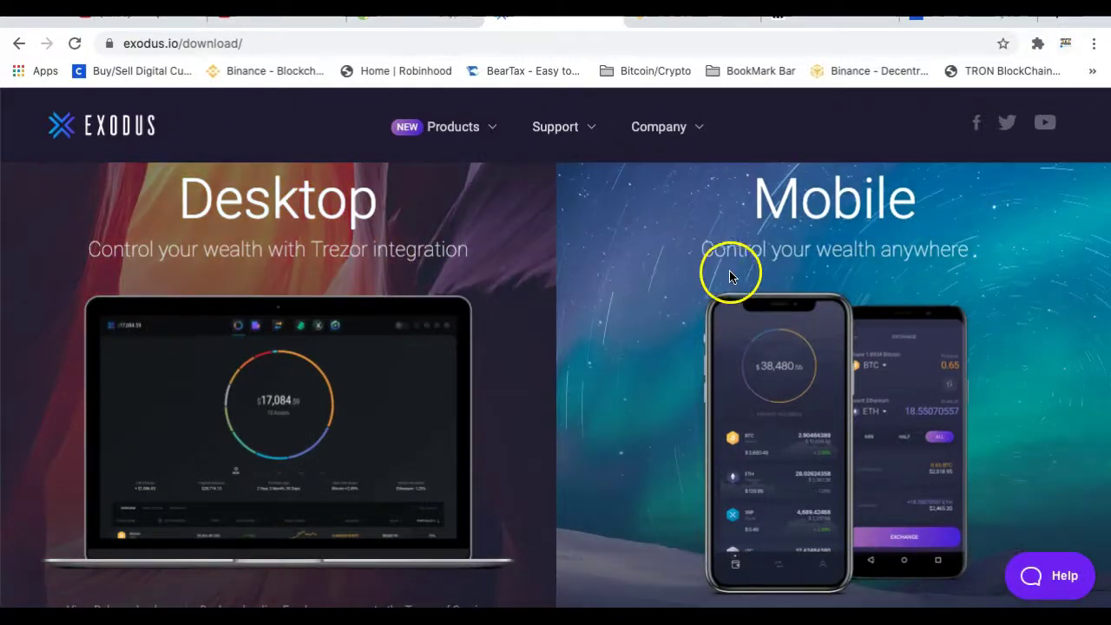
scroll(544, 283, "up", 1)
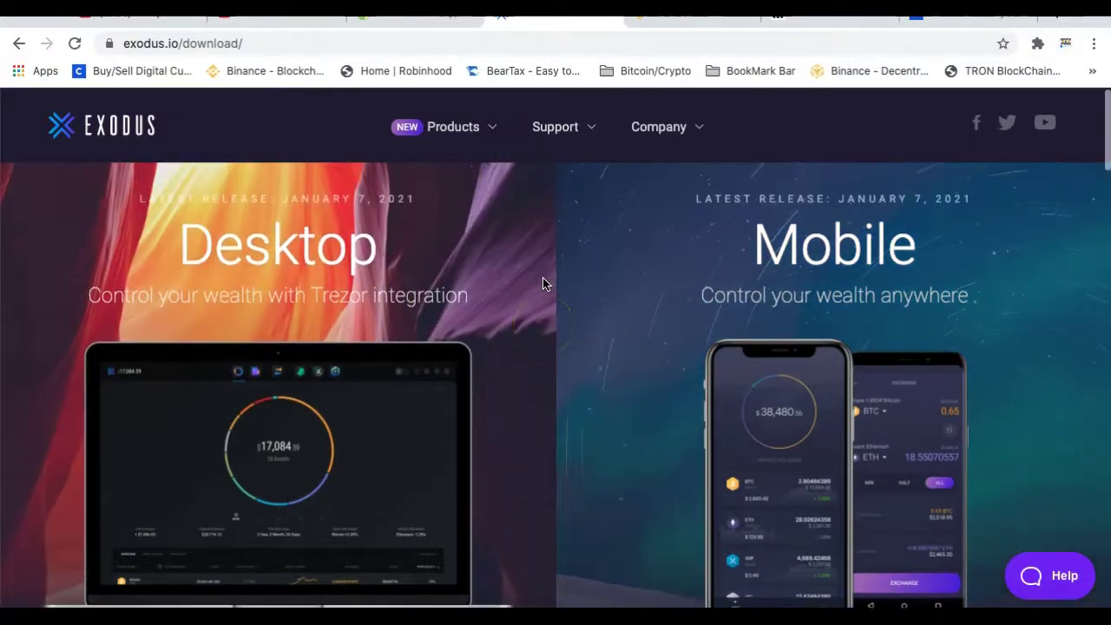
scroll(543, 284, "down", 5)
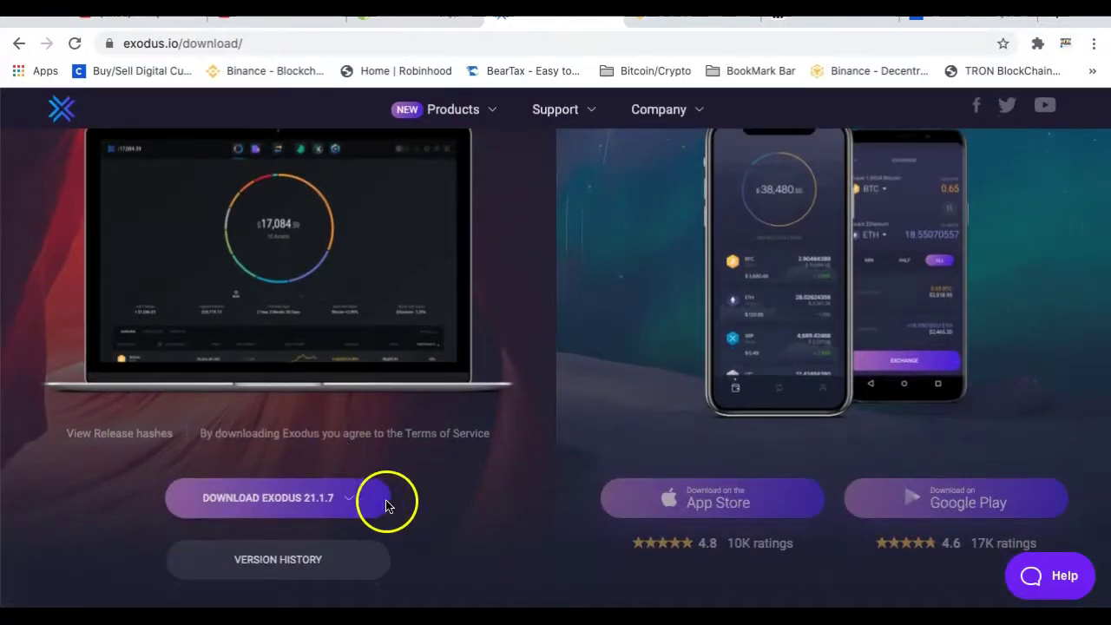
left_click(349, 500)
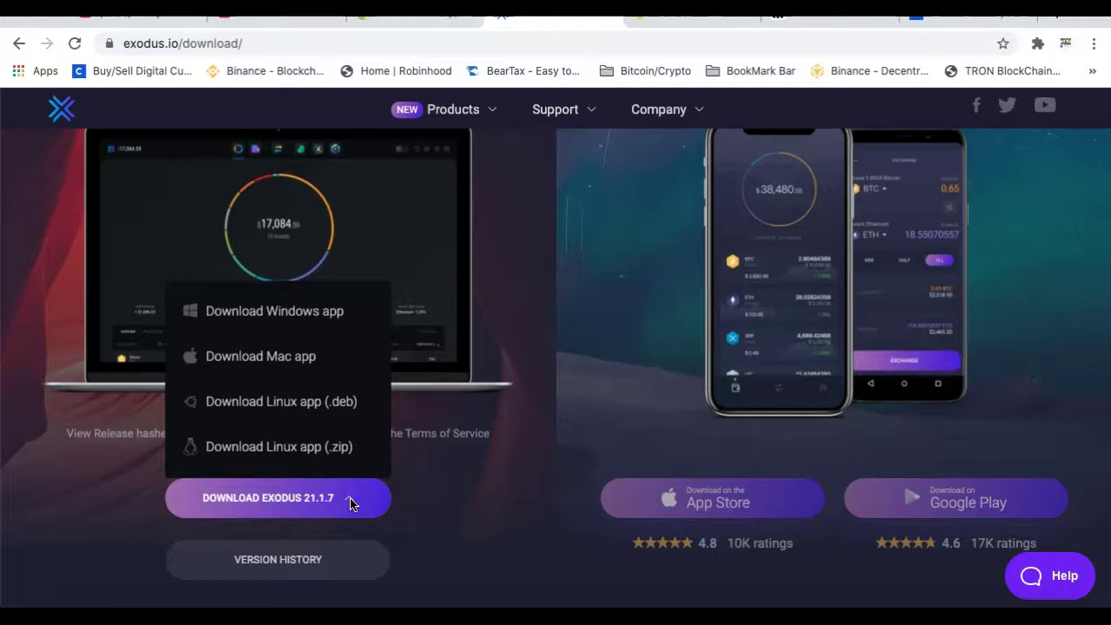
left_click(297, 362)
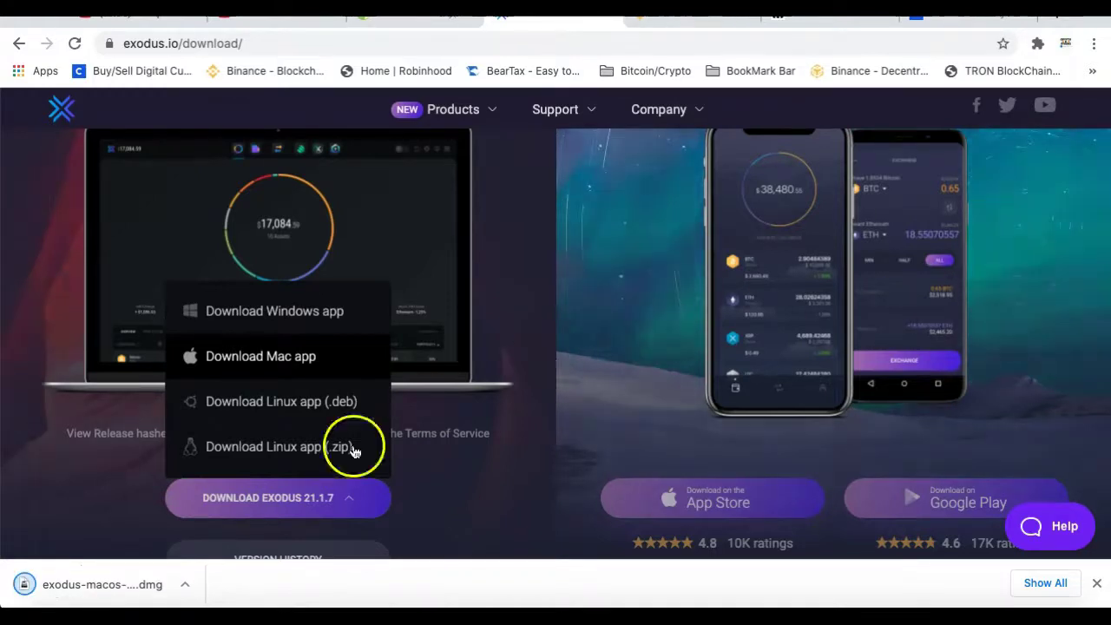
Open the downloaded exodus-macos-21.1.7.dmg disk image.
left_click(186, 586)
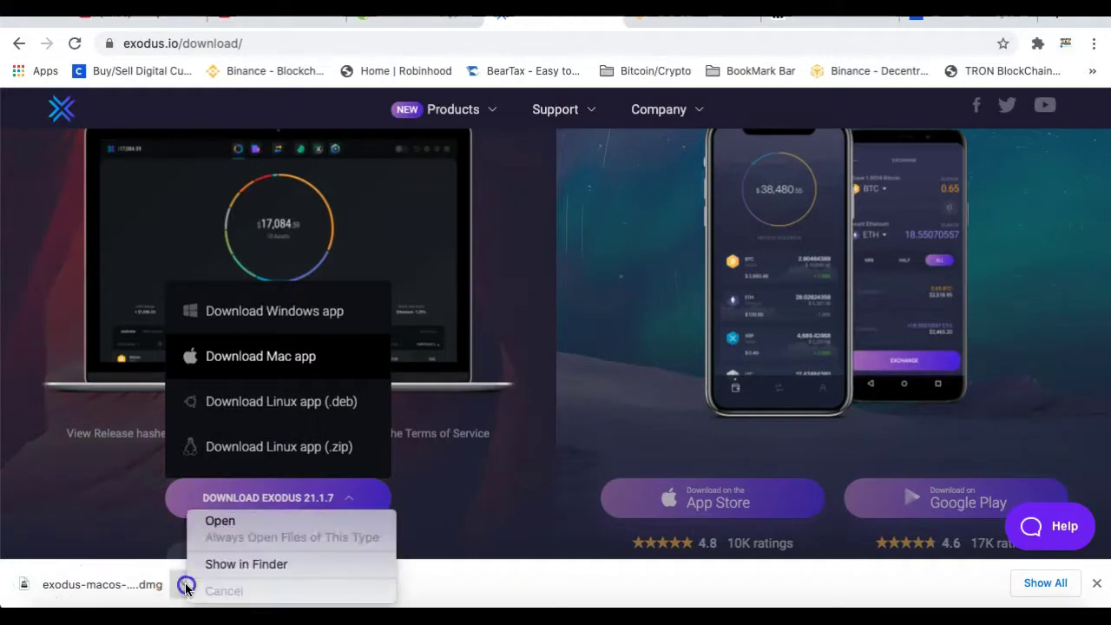
left_click(236, 525)
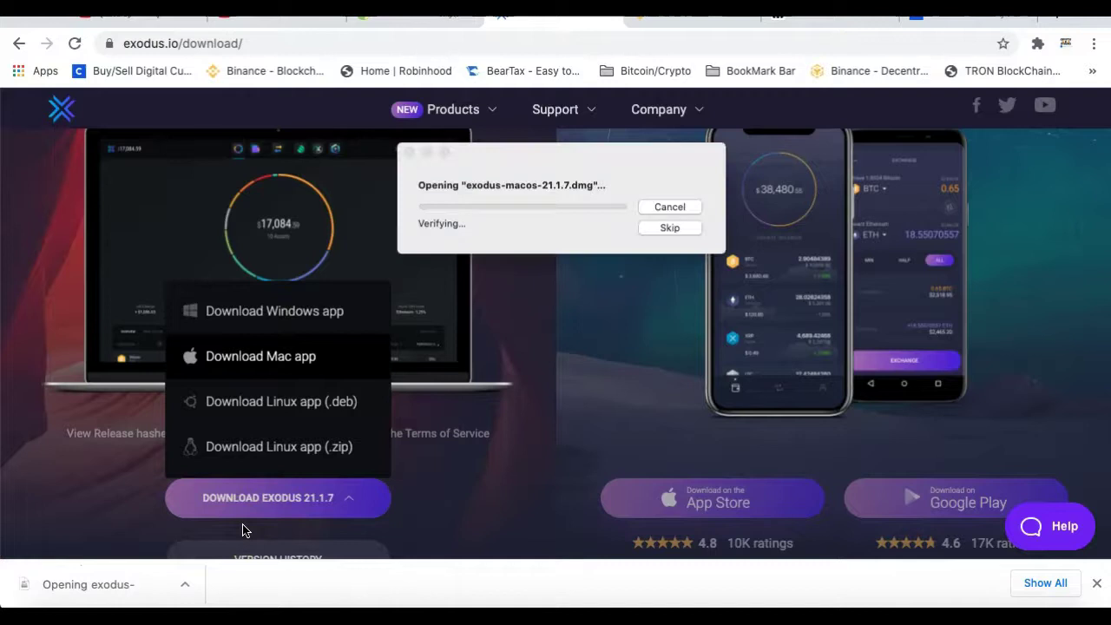
left_click(843, 268)
scroll(841, 270, "down", 2)
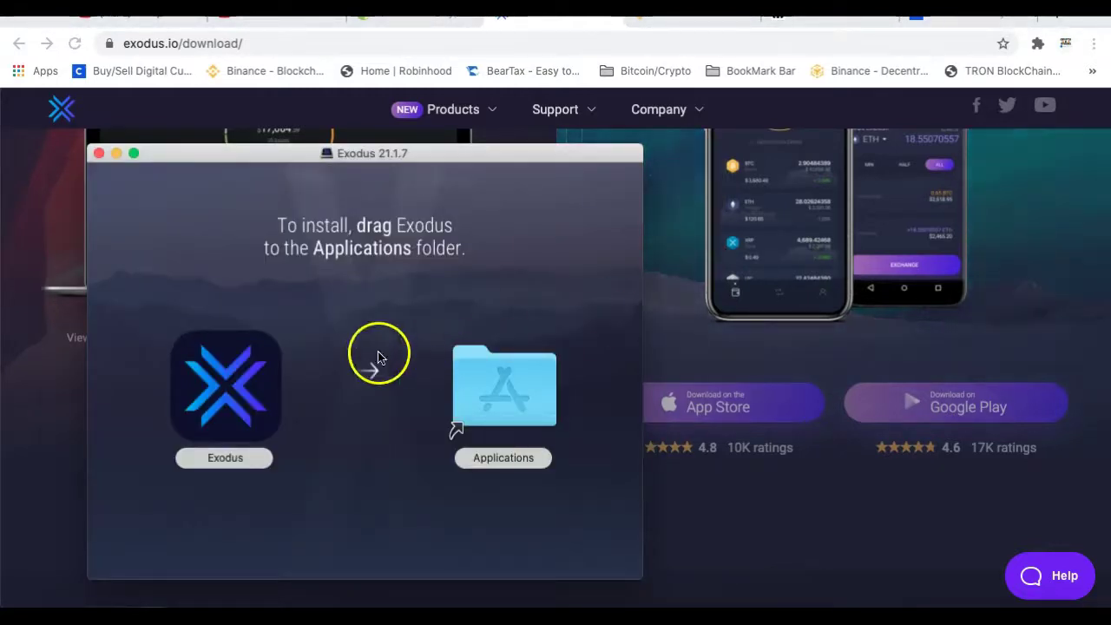
Install Exodus into the Applications folder, locate it there, and minimize the folder window.
left_click_drag(261, 365, 494, 372)
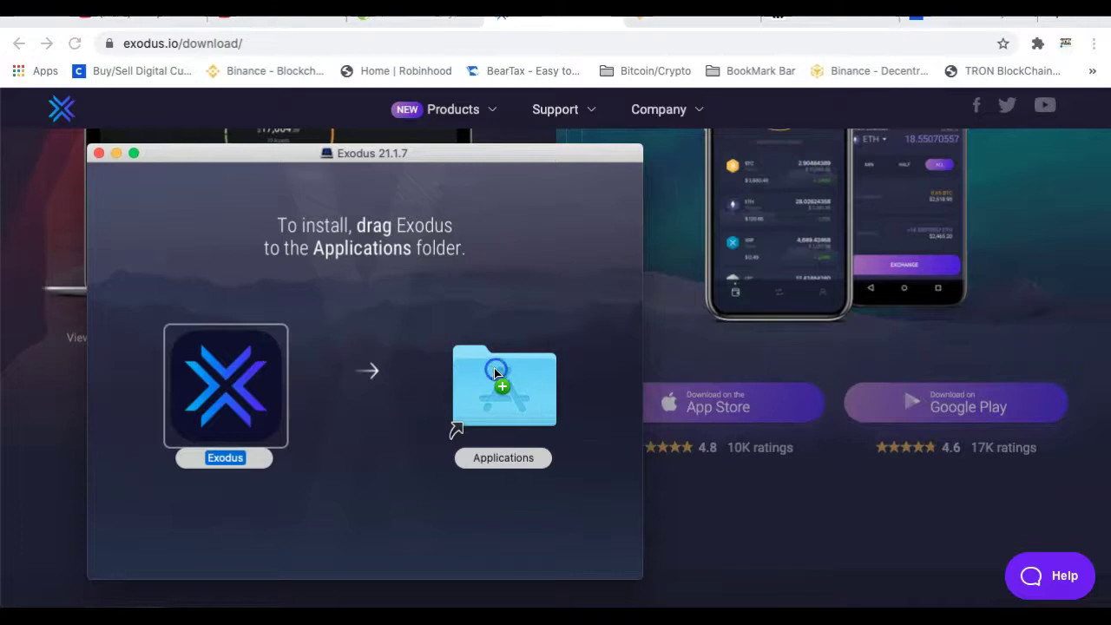
left_click(495, 372)
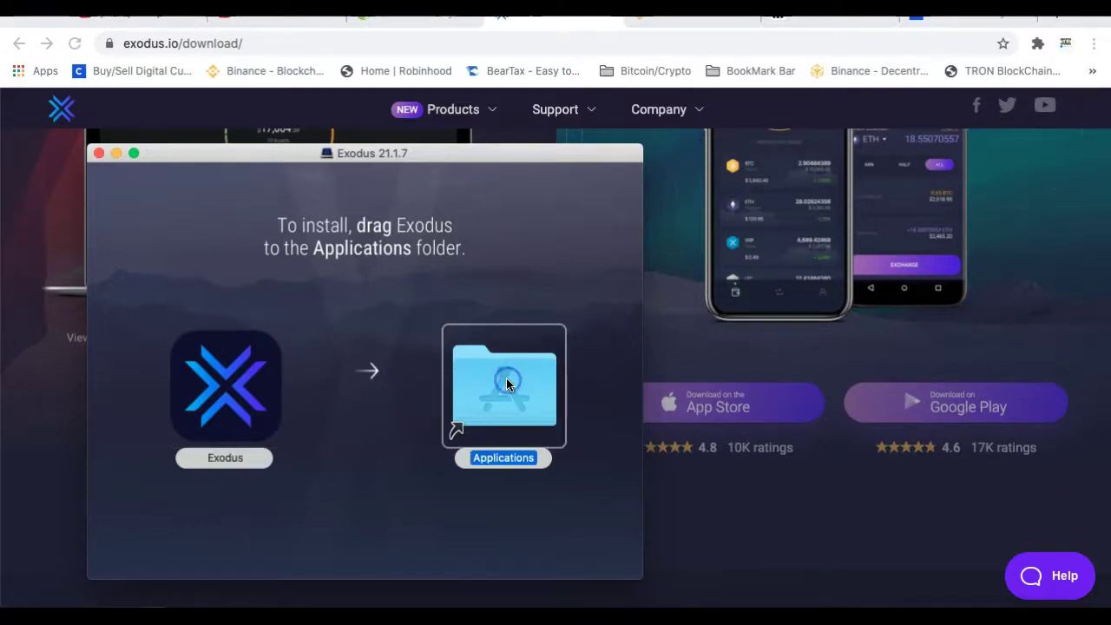
double_click(507, 384)
left_click(391, 323)
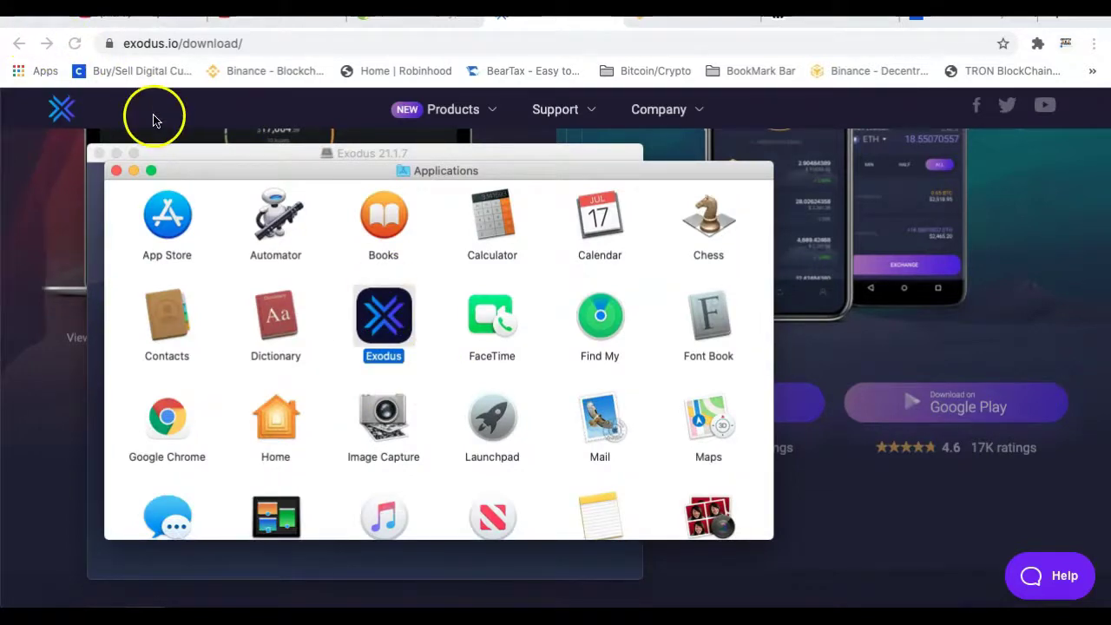
left_click(133, 171)
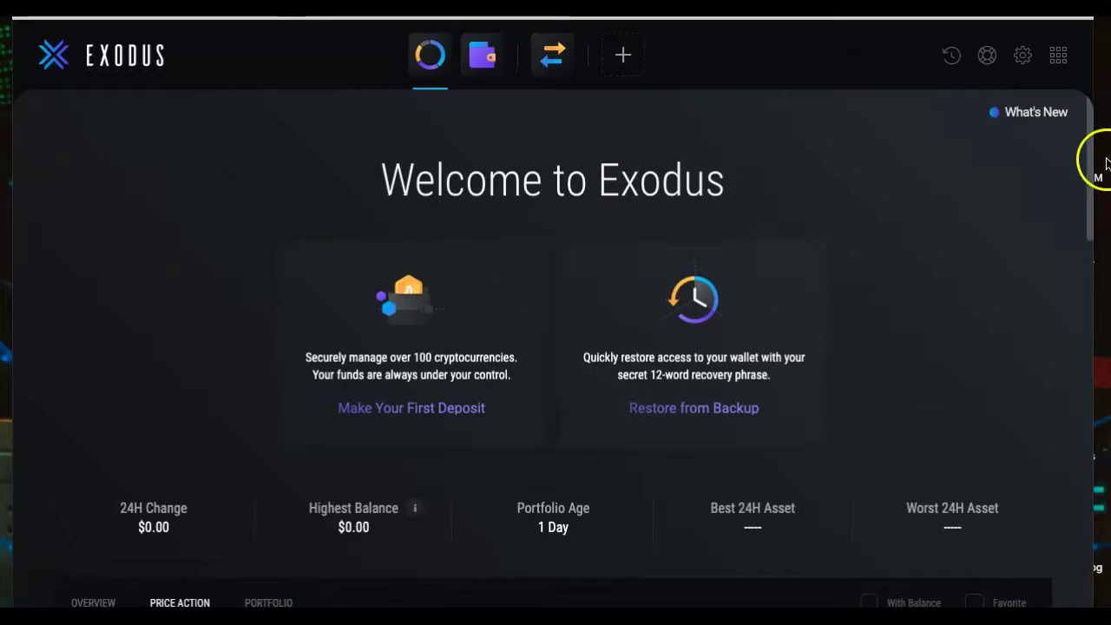
In the Exodus wallet app, widen the window to span the full width of the screen.
left_click_drag(1098, 276, 1110, 276)
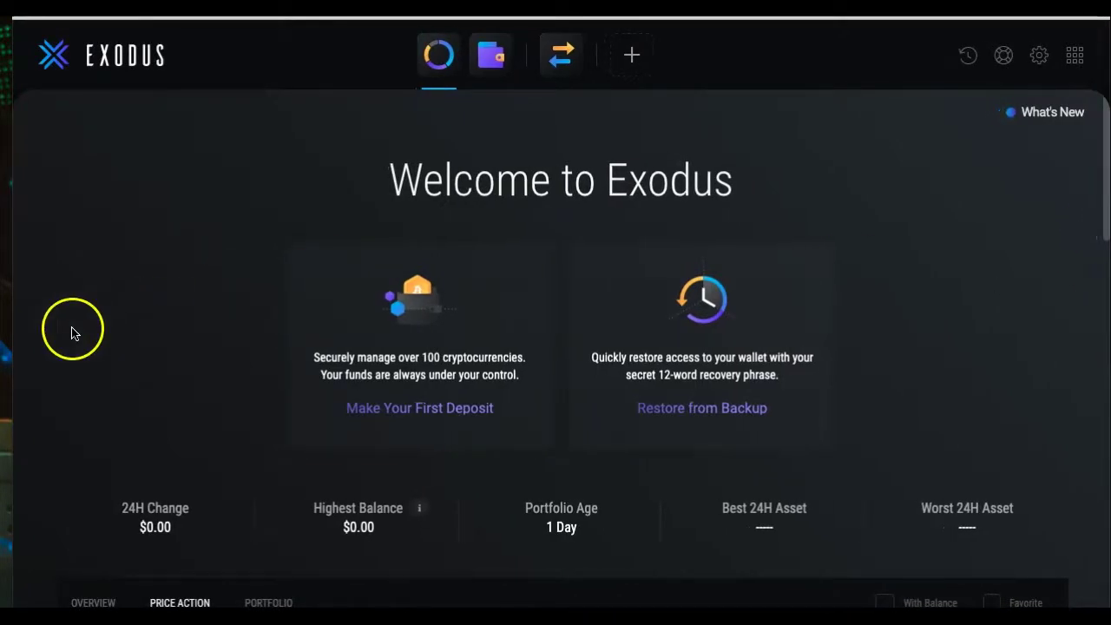
left_click_drag(13, 319, 1, 319)
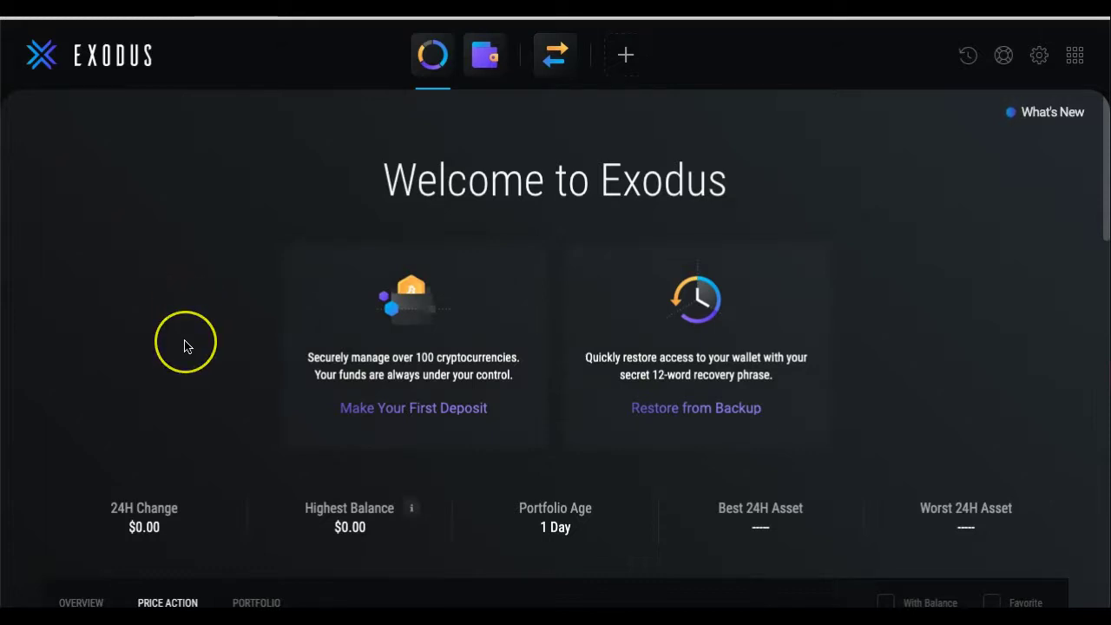
scroll(185, 343, "down", 1)
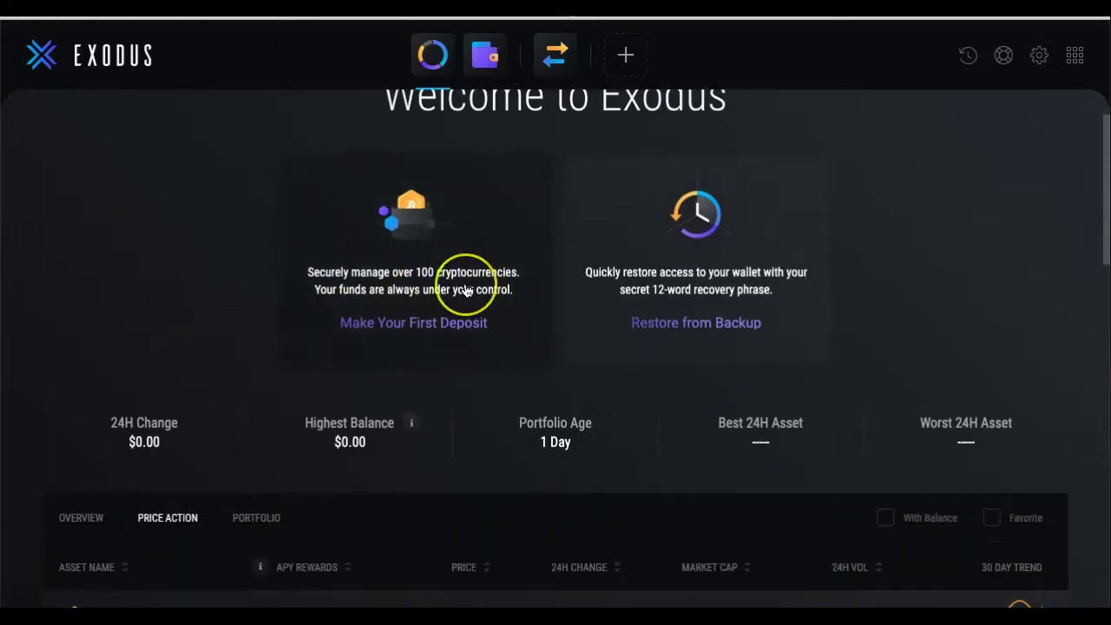
scroll(466, 291, "up", 1)
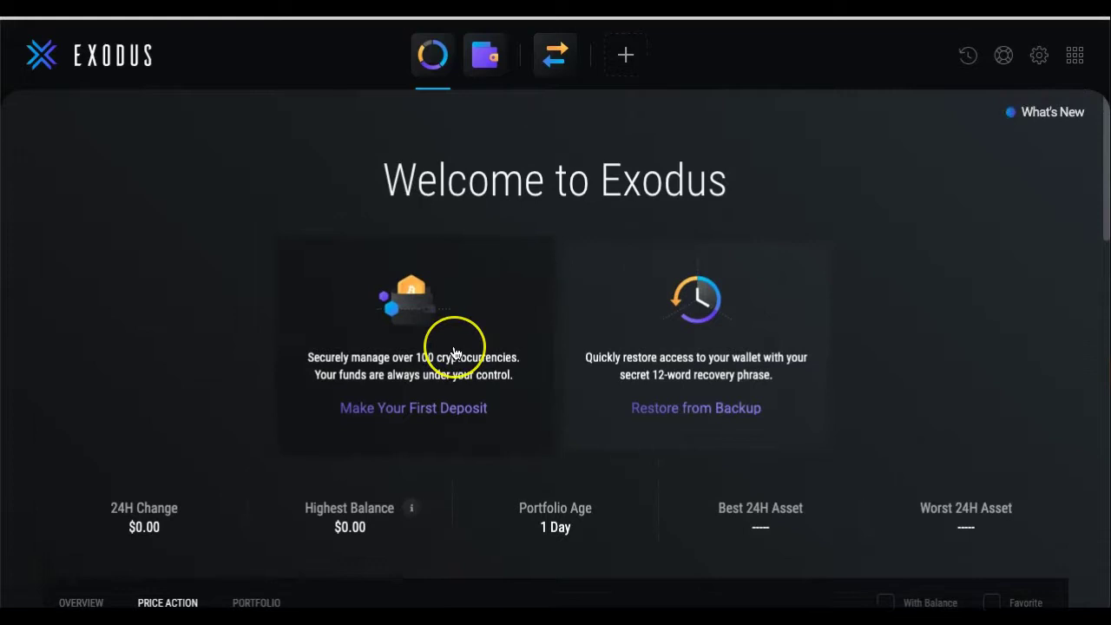
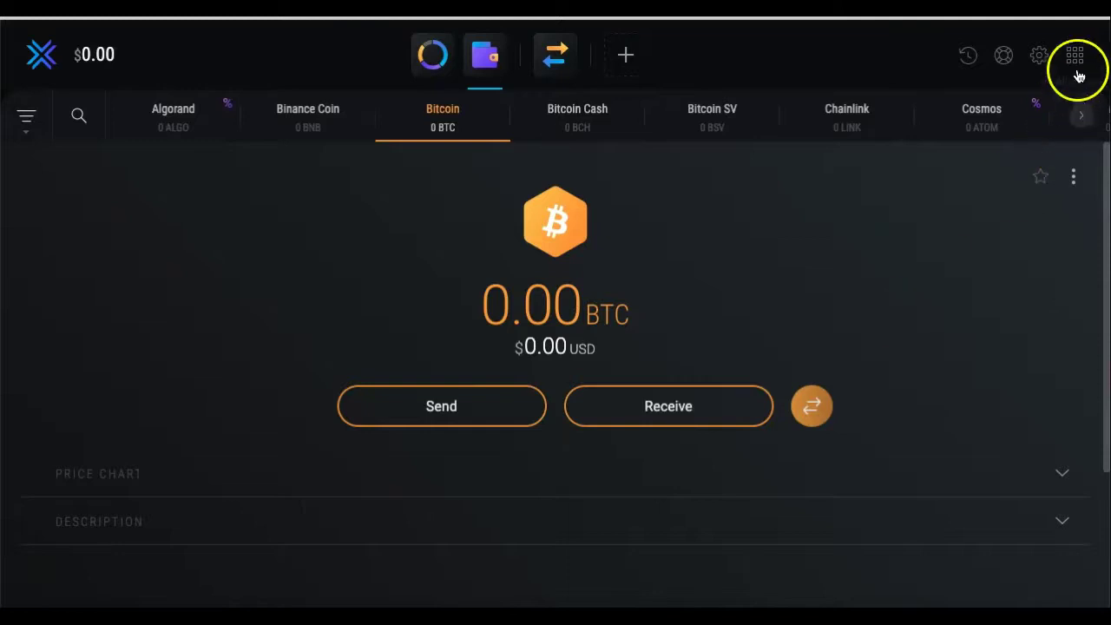
Look through the wallet's asset settings and Exodus Apps overview, and open the Security settings.
left_click(1039, 58)
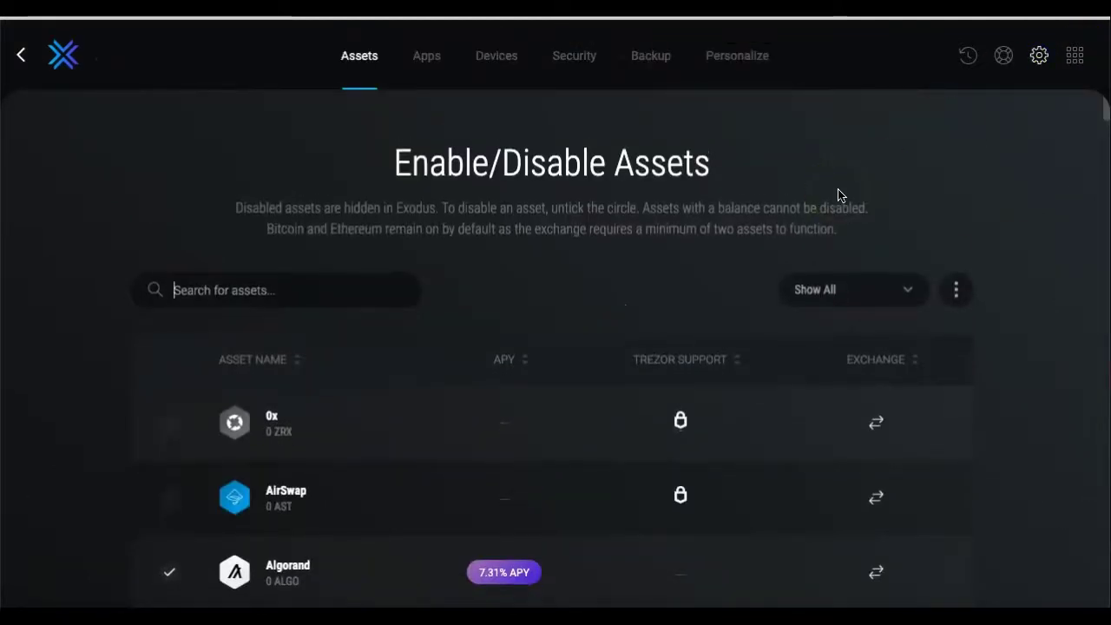
left_click(1074, 55)
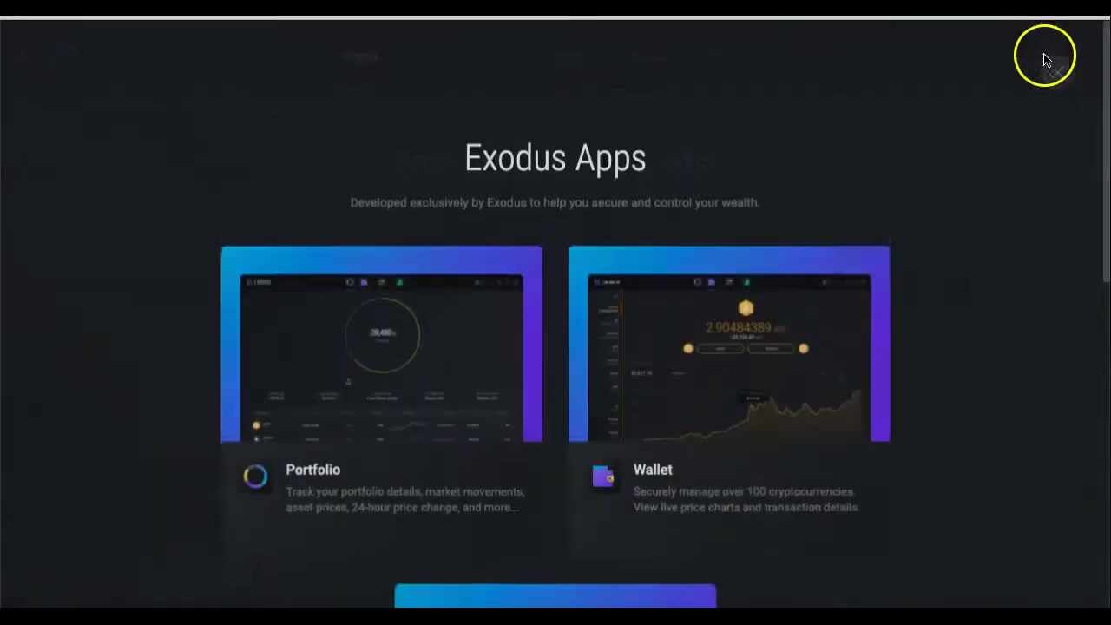
left_click(1056, 73)
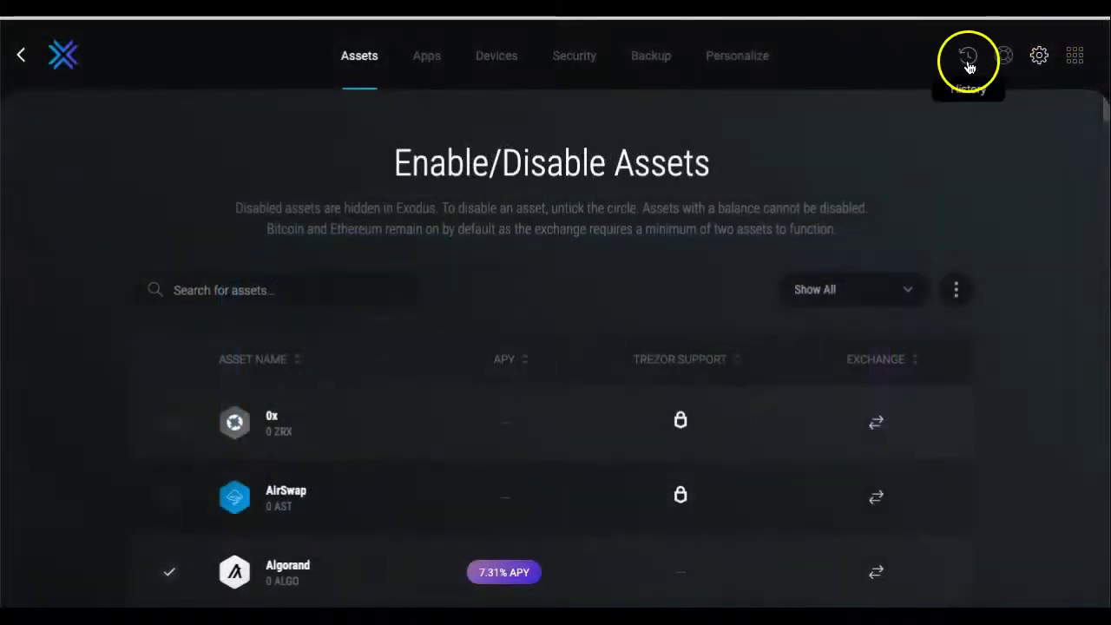
left_click(572, 71)
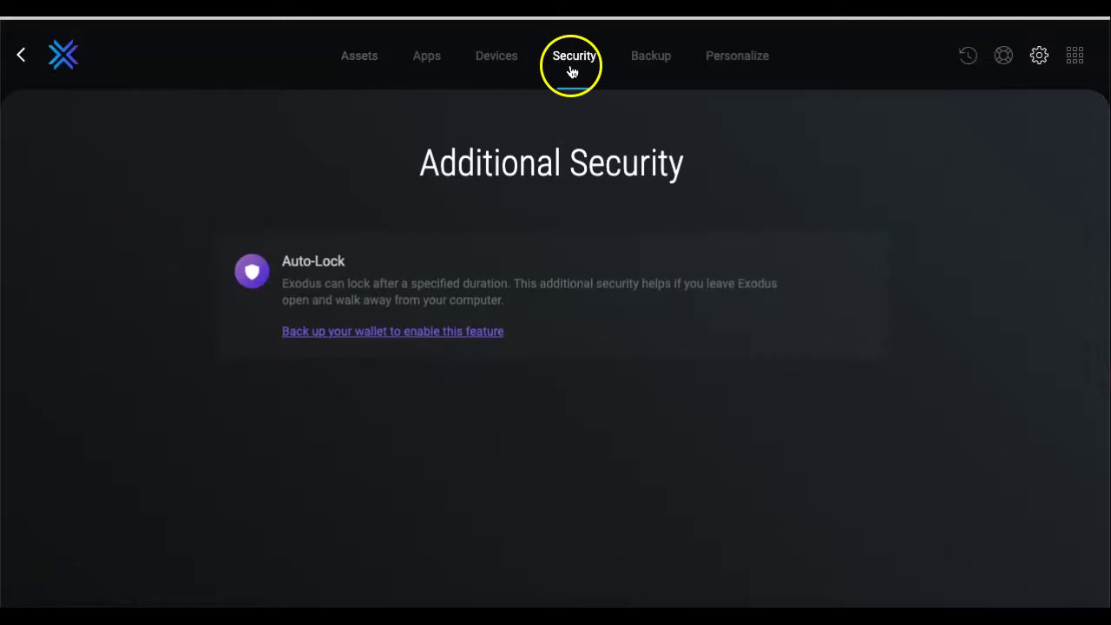
Check the Devices settings, start the wallet backup, and submit a new wallet password.
left_click(503, 59)
left_click(432, 60)
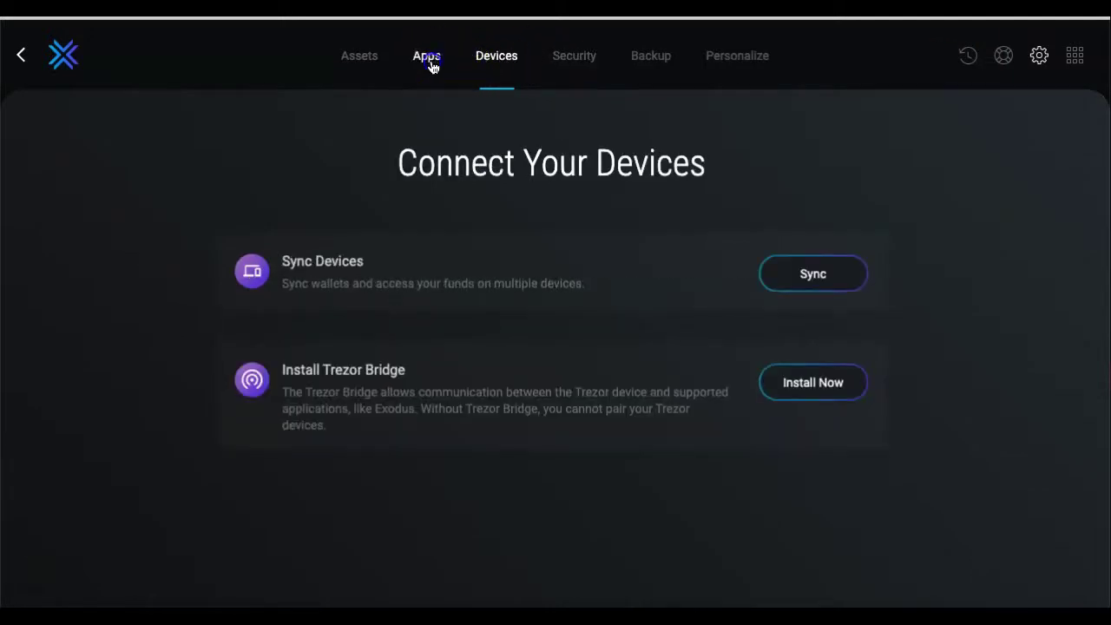
left_click(630, 63)
left_click(886, 315)
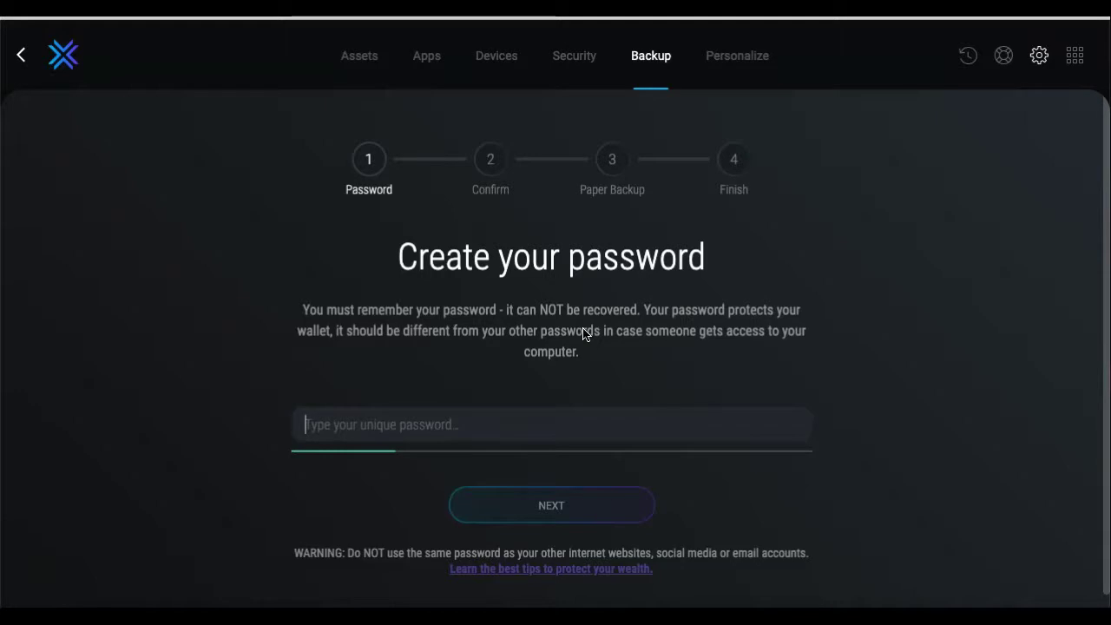
key("ctrl+v")
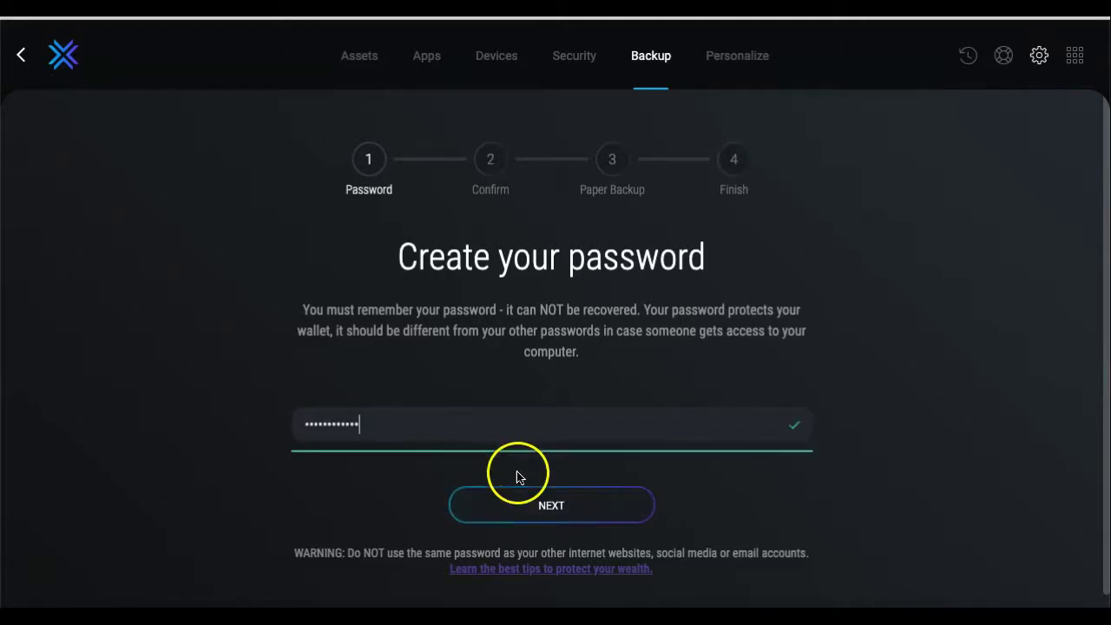
left_click(539, 505)
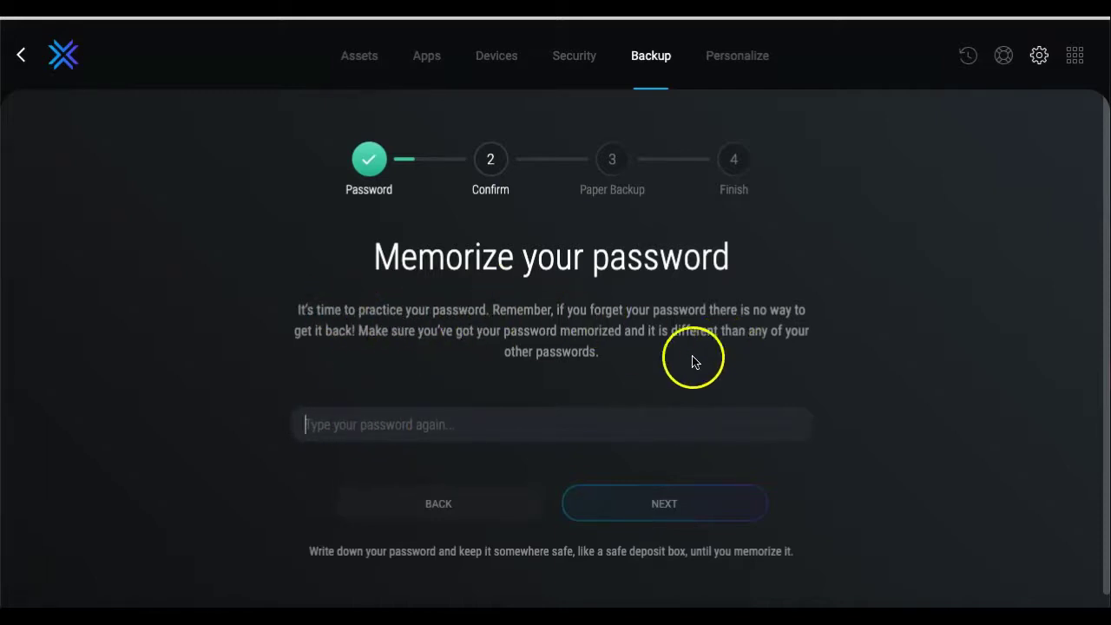
Re-enter the wallet password to confirm it and continue to the paper backup.
left_click(430, 430)
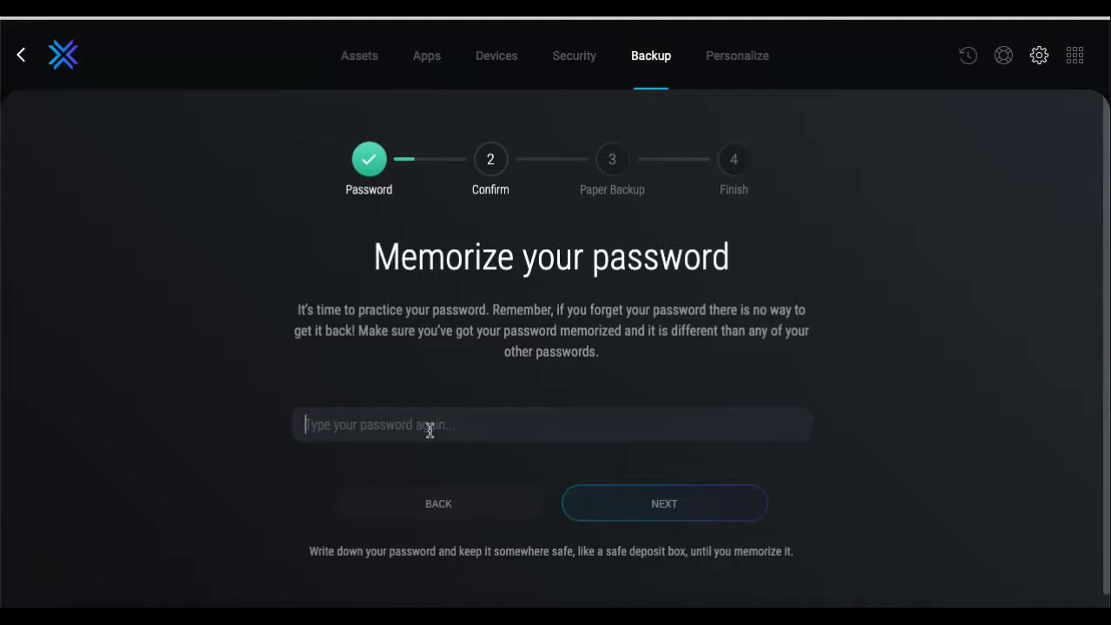
type("a")
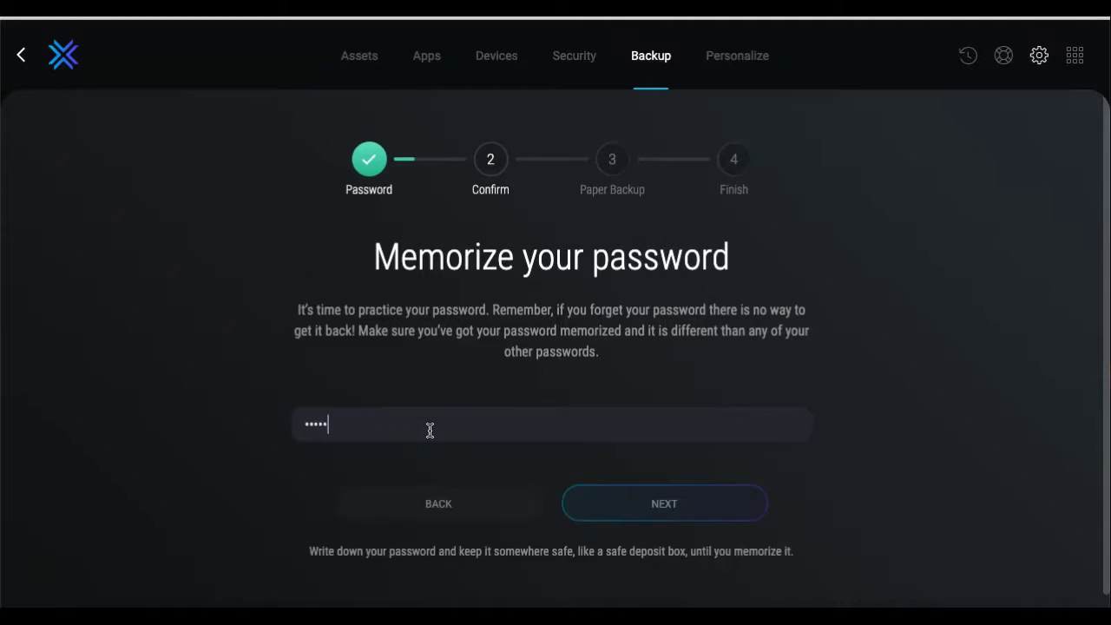
type("aa")
left_click(598, 501)
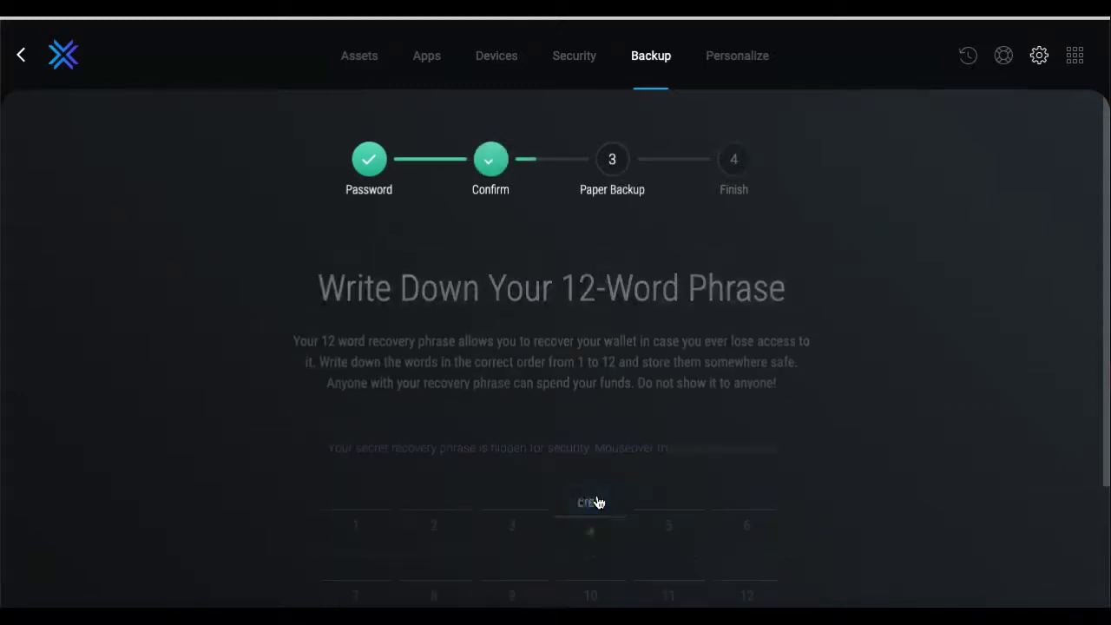
Examine the 12-word recovery phrase page, including its print option and the hidden first word.
scroll(949, 376, "down", 2)
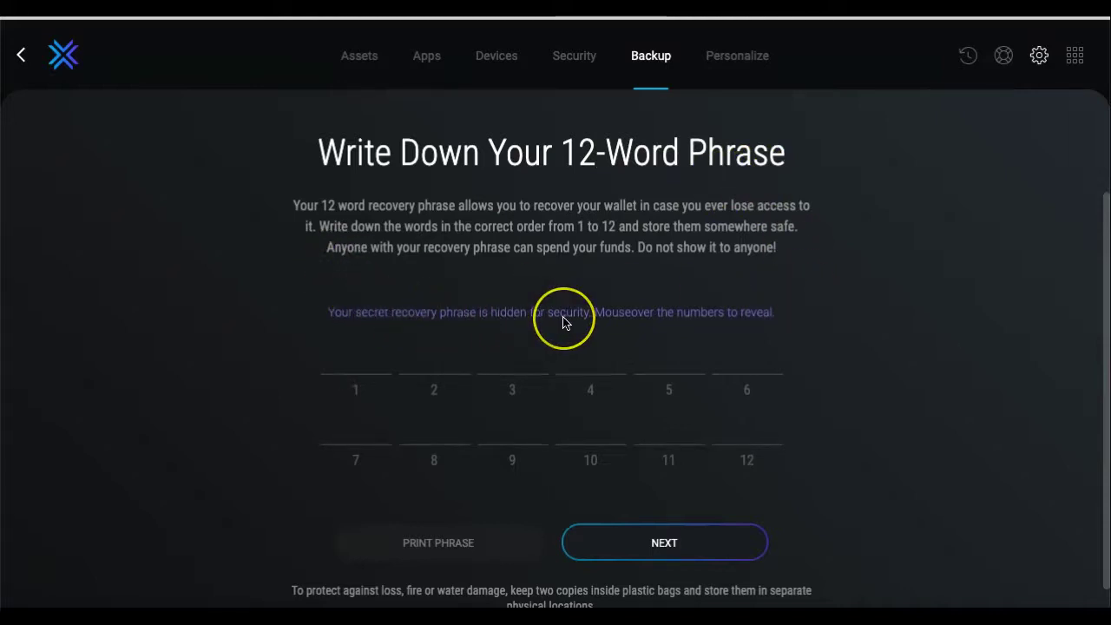
scroll(565, 322, "down", 1)
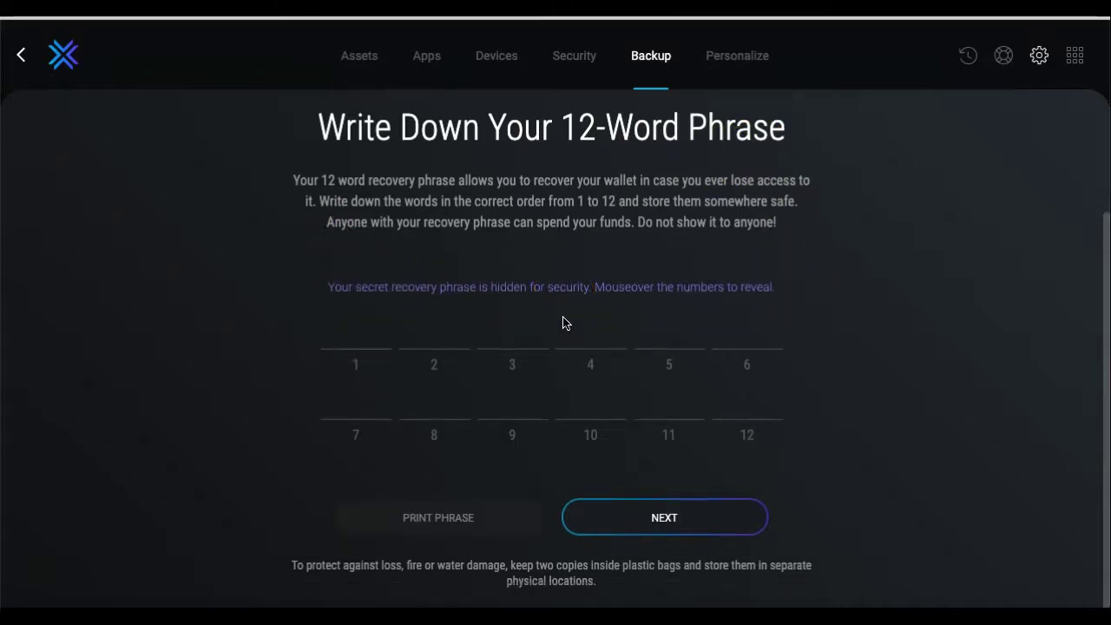
left_click(476, 524)
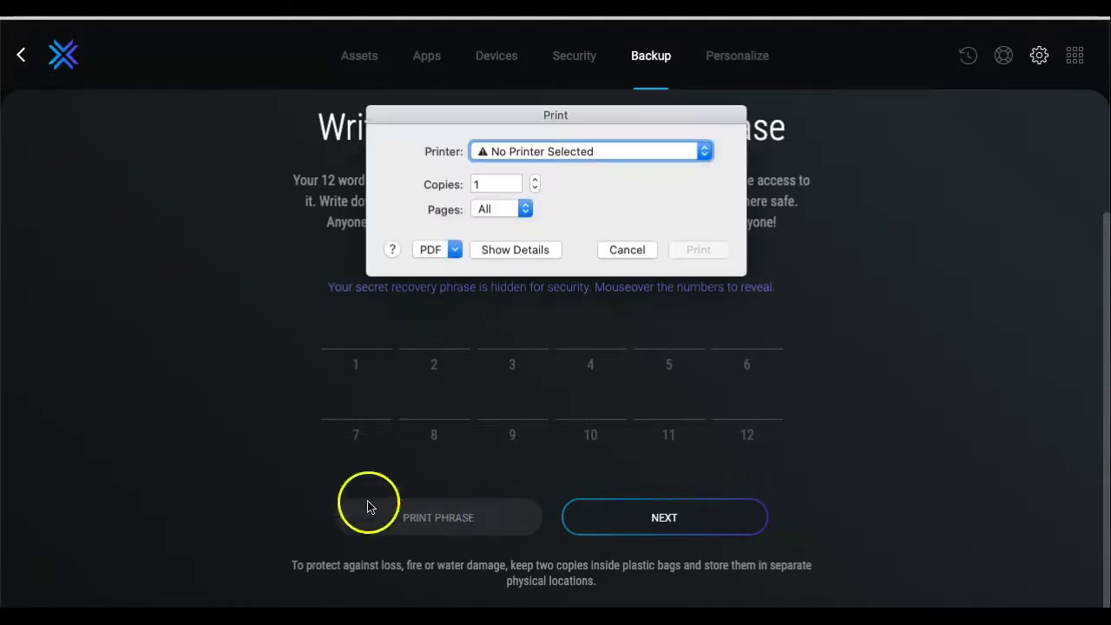
left_click(626, 250)
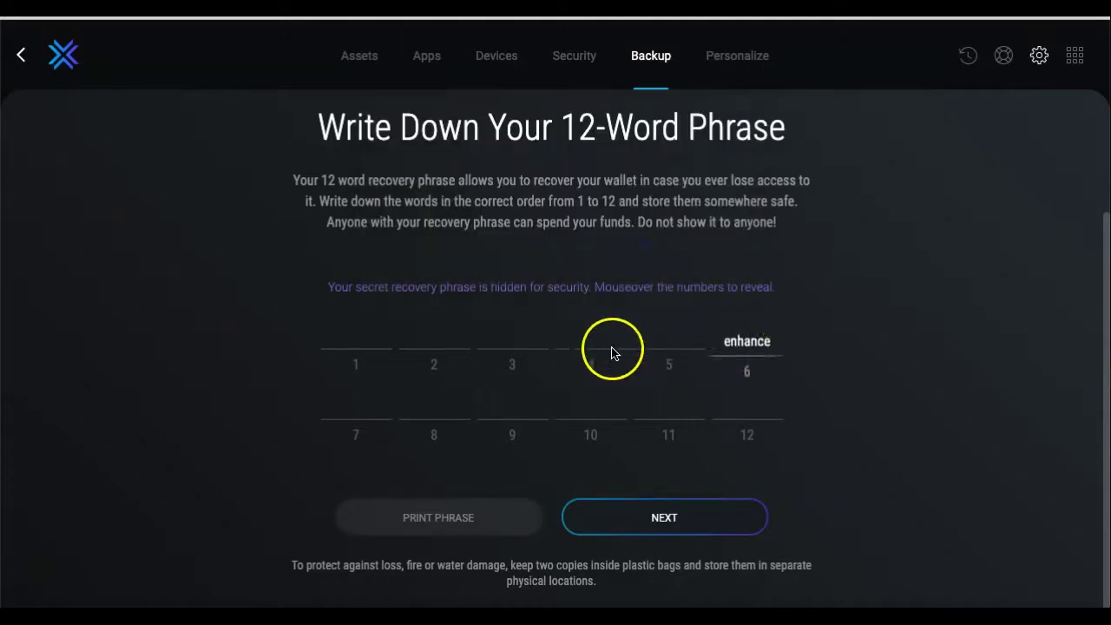
mouse_move(359, 349)
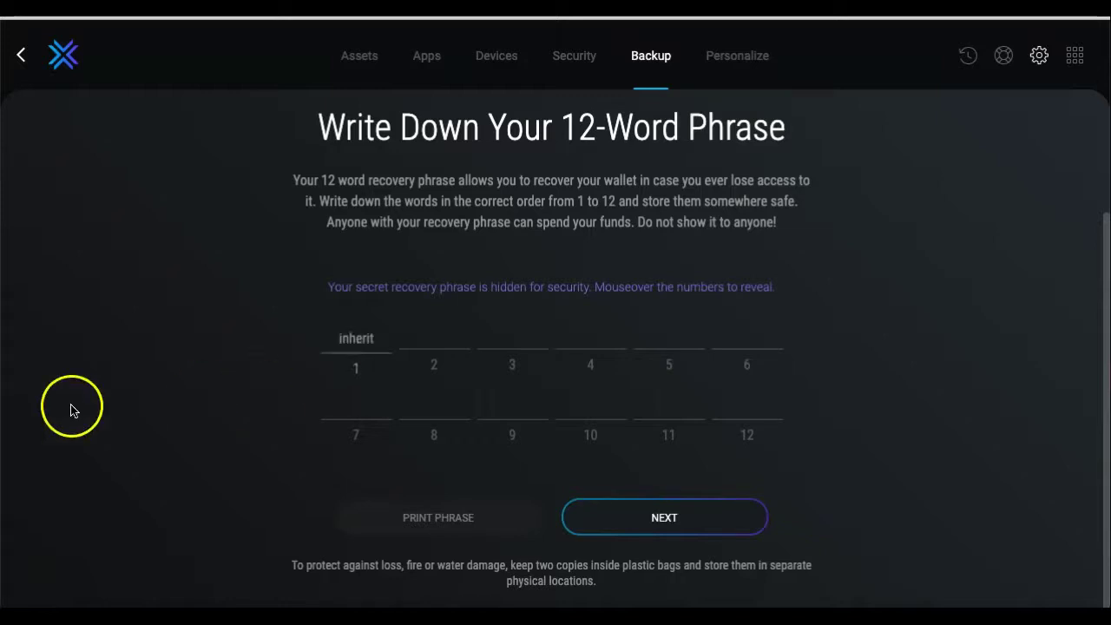
left_click(40, 569)
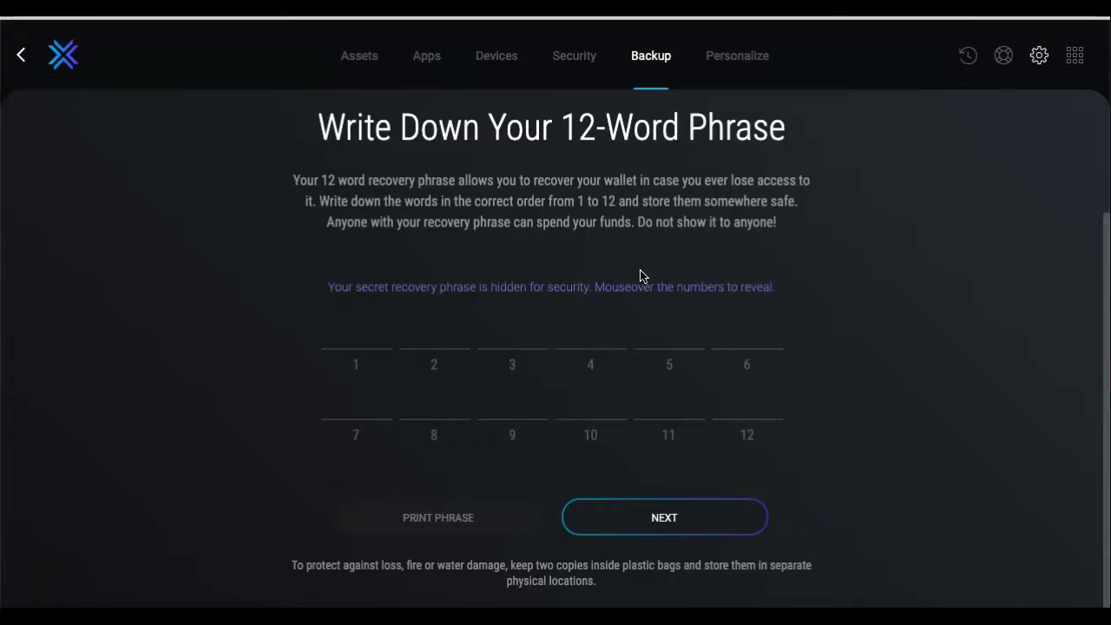
Continue to the paper backup check, select the word that belongs to the recovery phrase, and finish the backup.
left_click(712, 519)
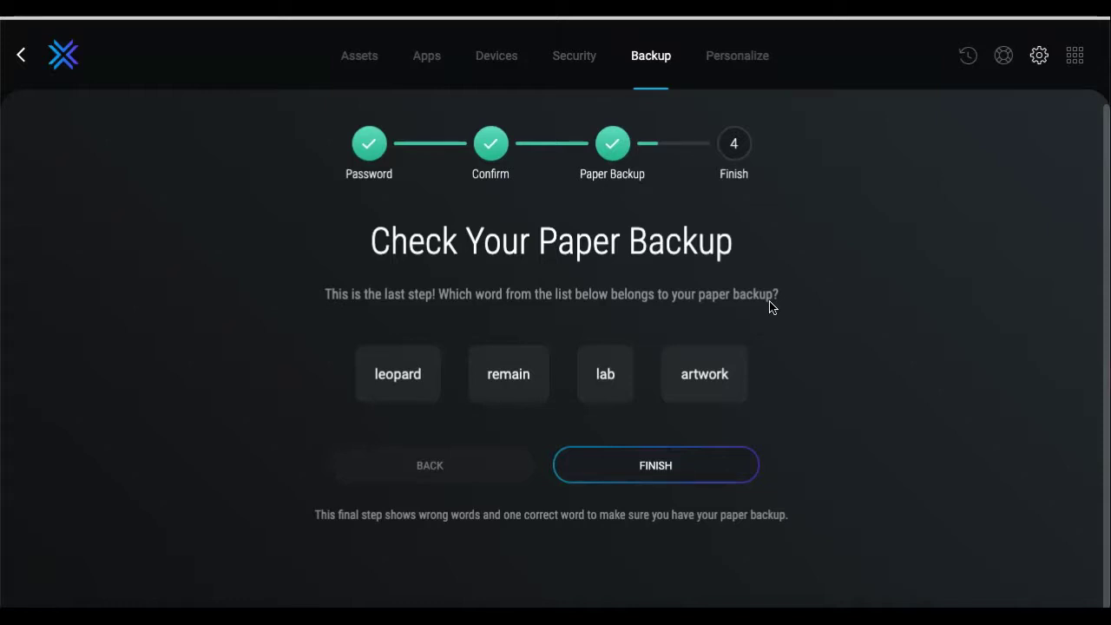
left_click(505, 394)
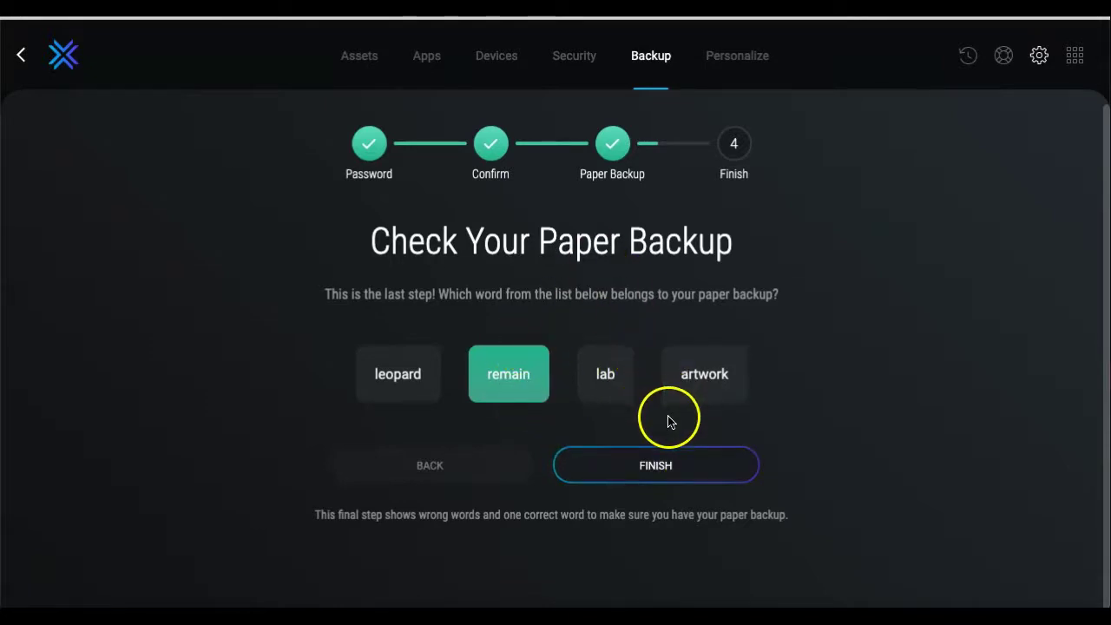
left_click(675, 460)
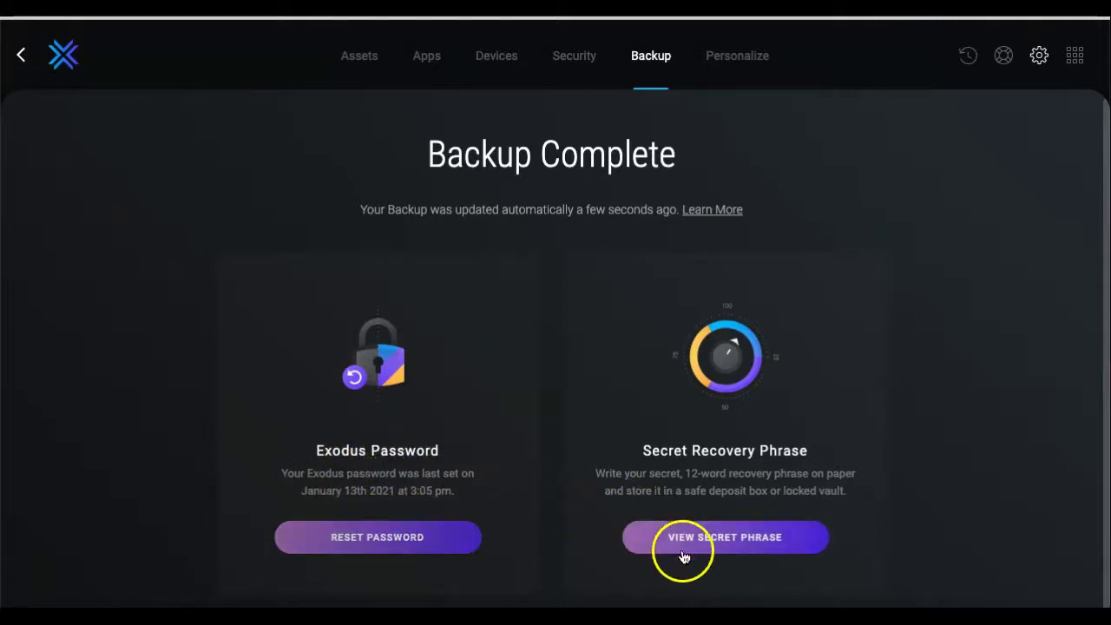
Request to view the secret recovery phrase and accept the risk acknowledgement.
left_click(739, 538)
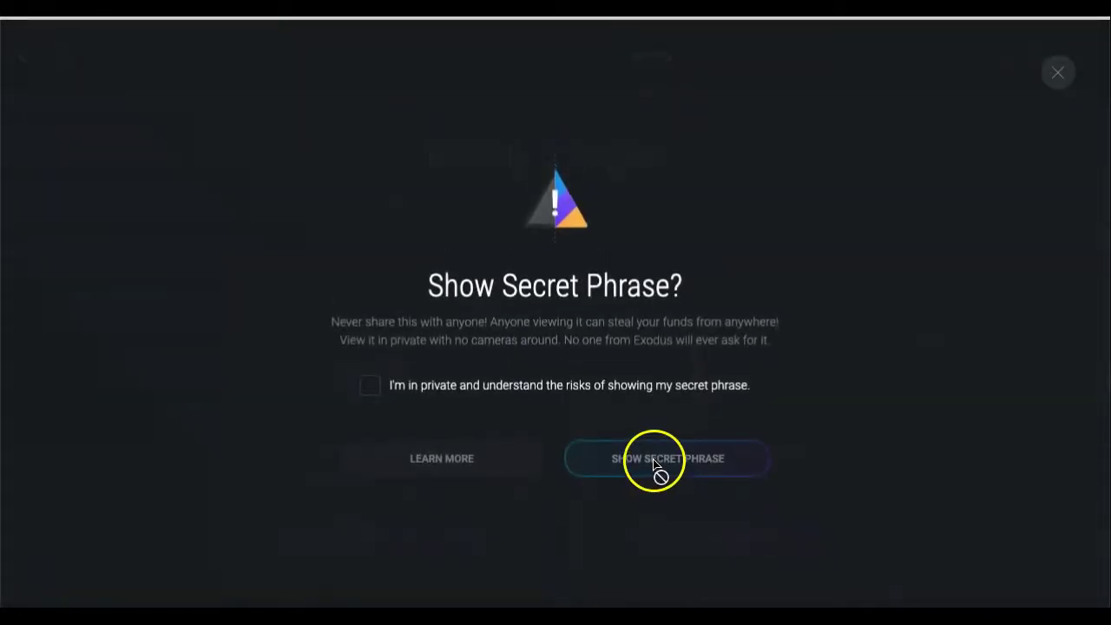
left_click(370, 387)
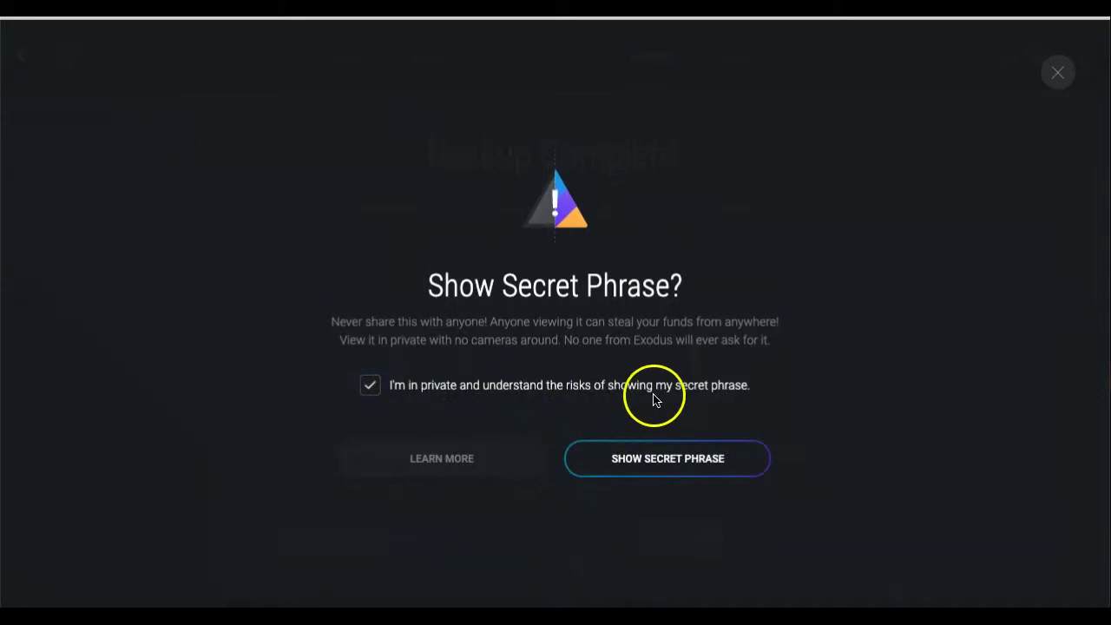
left_click(705, 459)
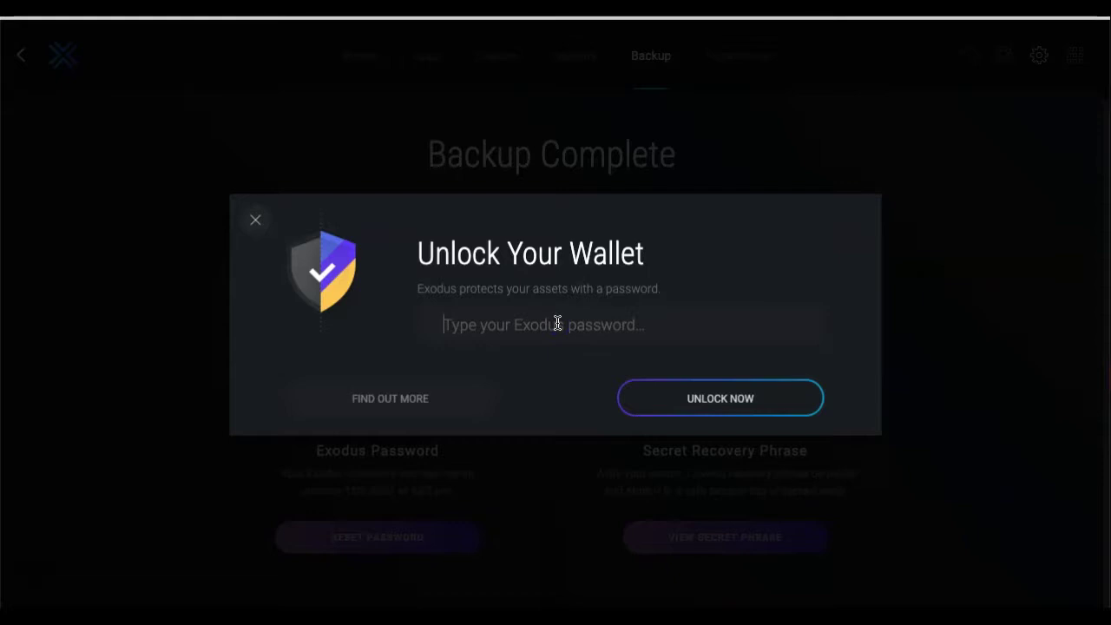
Try to unlock the wallet by entering the wallet password.
left_click(557, 324)
type("•")
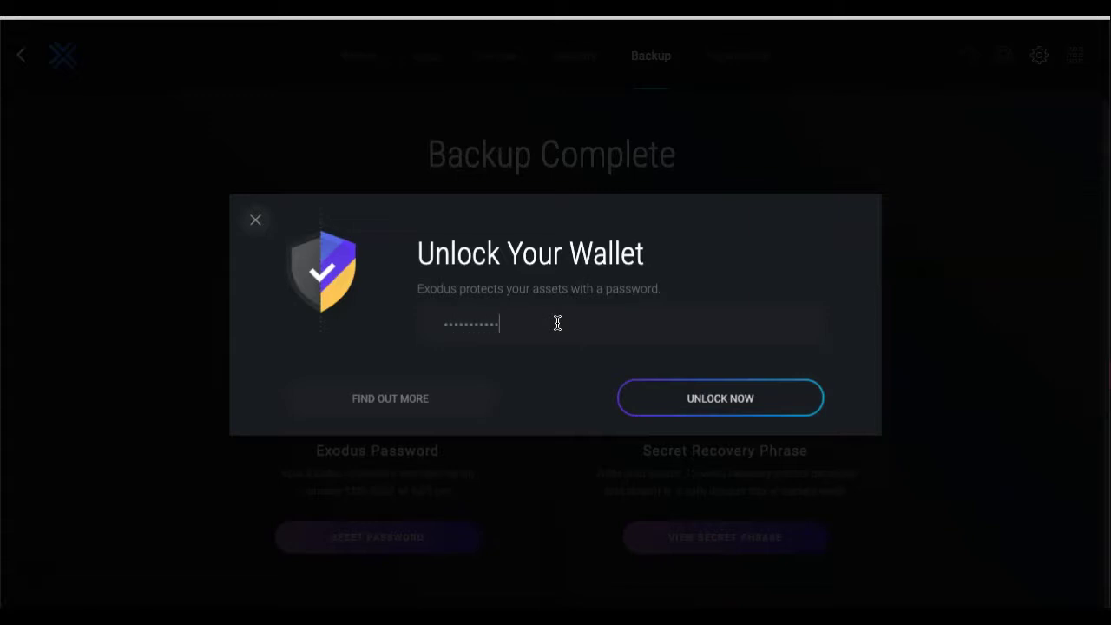
left_click(682, 400)
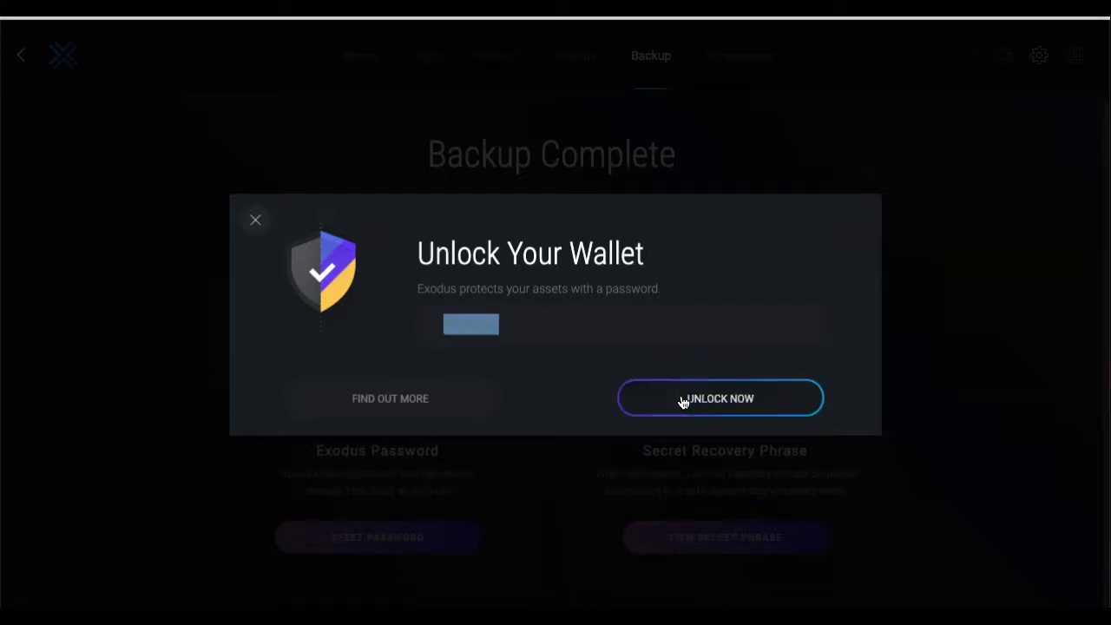
left_click(680, 317)
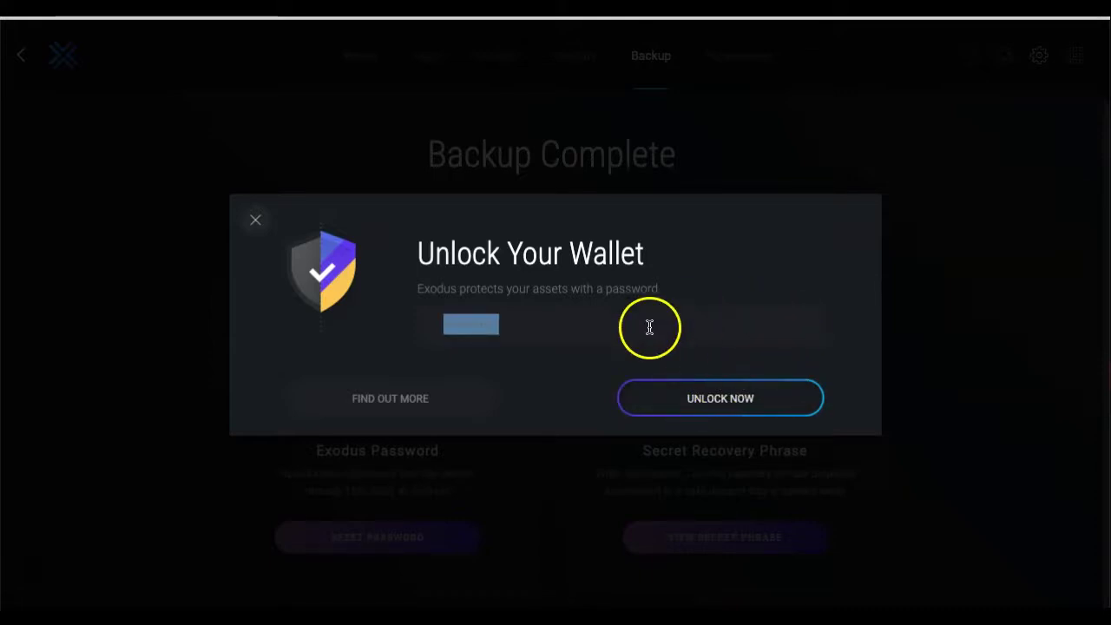
left_click(675, 395)
Clear the entry, enter the wallet password again to show the secret phrase page, and close that page.
left_click(544, 325)
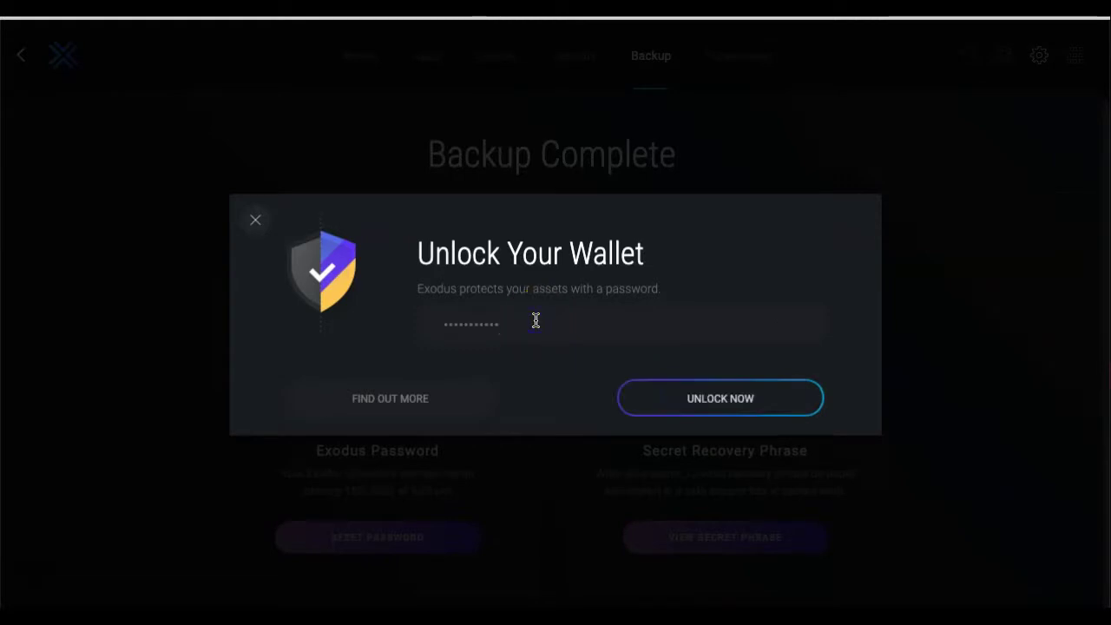
key("BackSpace")
key("BackSpace")
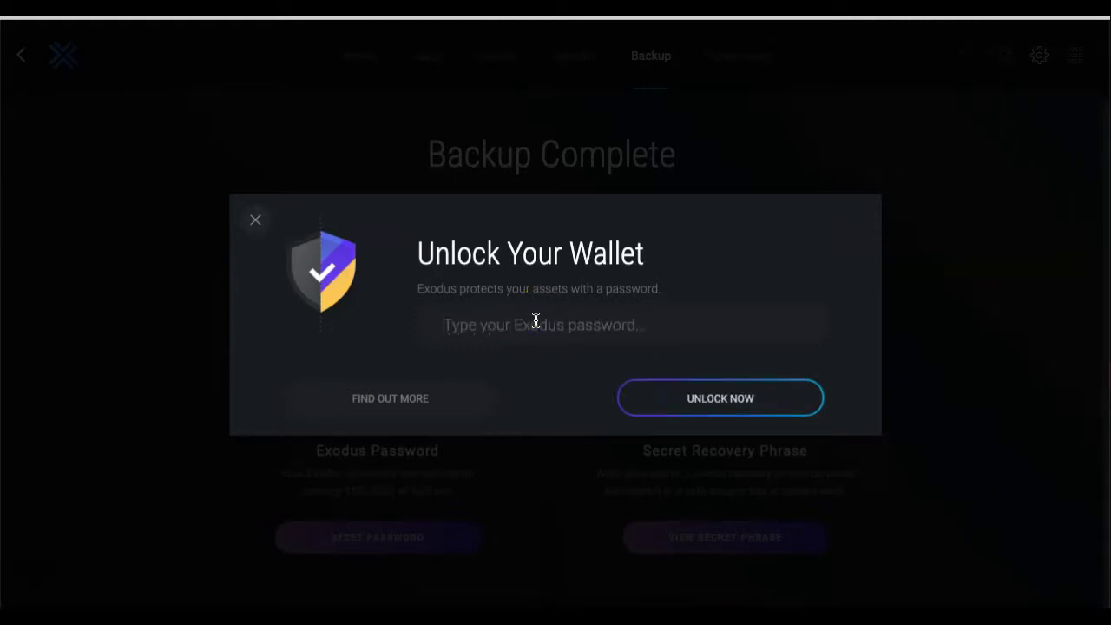
type("•")
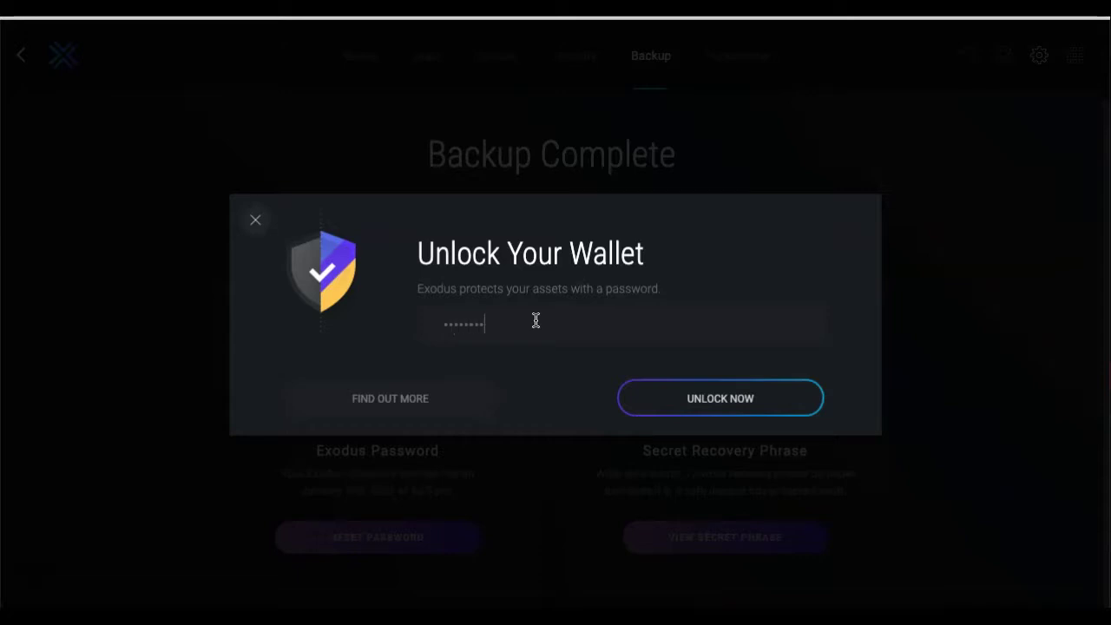
left_click(647, 388)
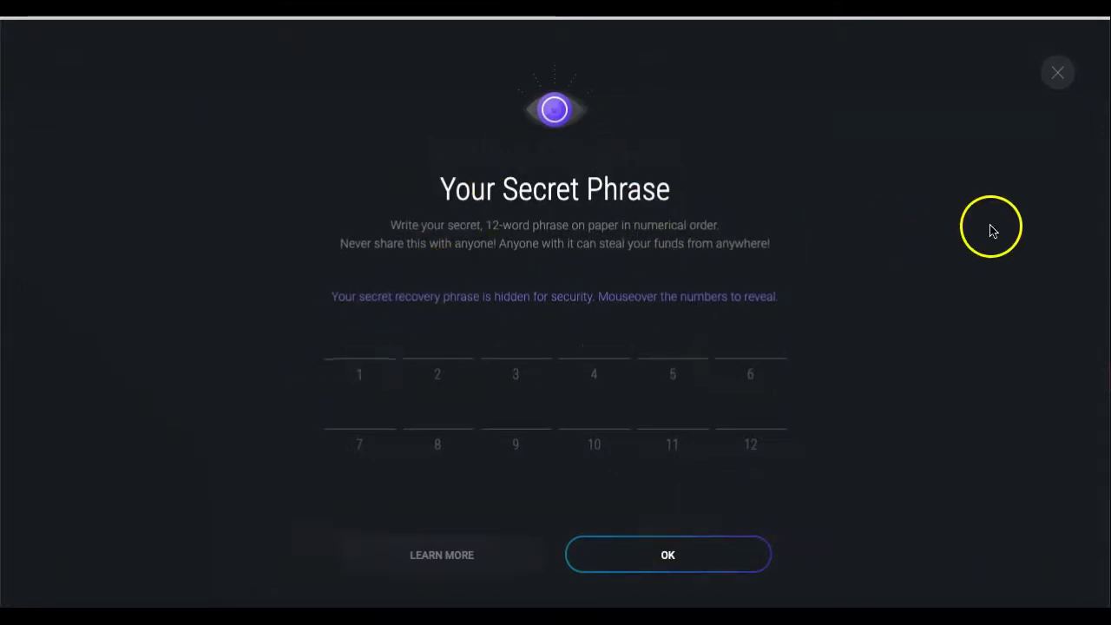
left_click(714, 572)
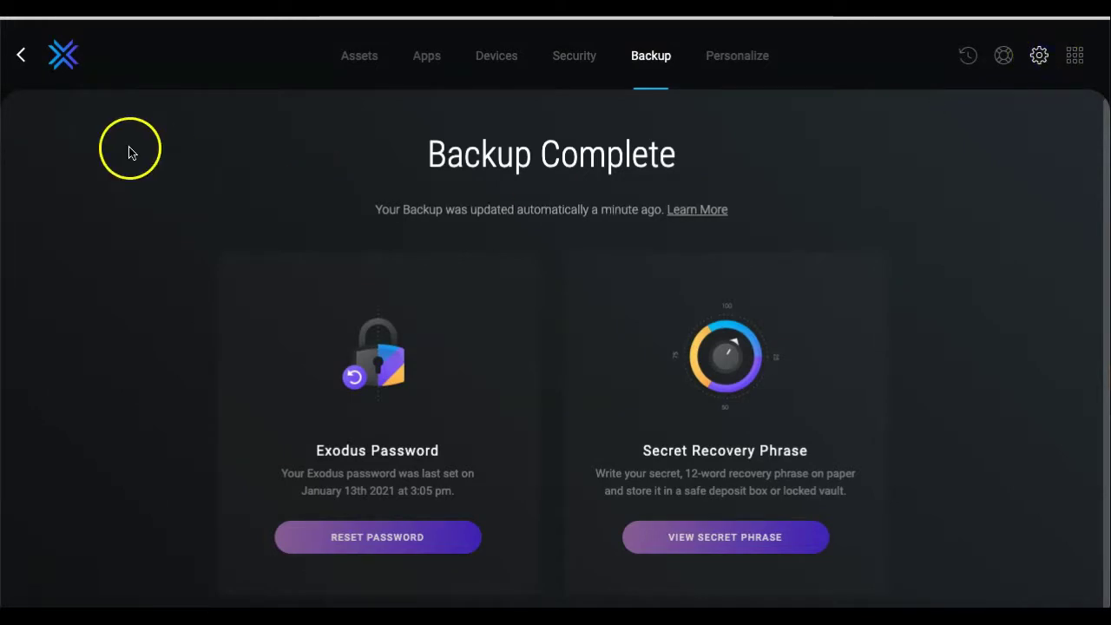
Look over the Exodus home page and portfolio overview, revisiting the Backup and Personalize settings.
left_click(60, 64)
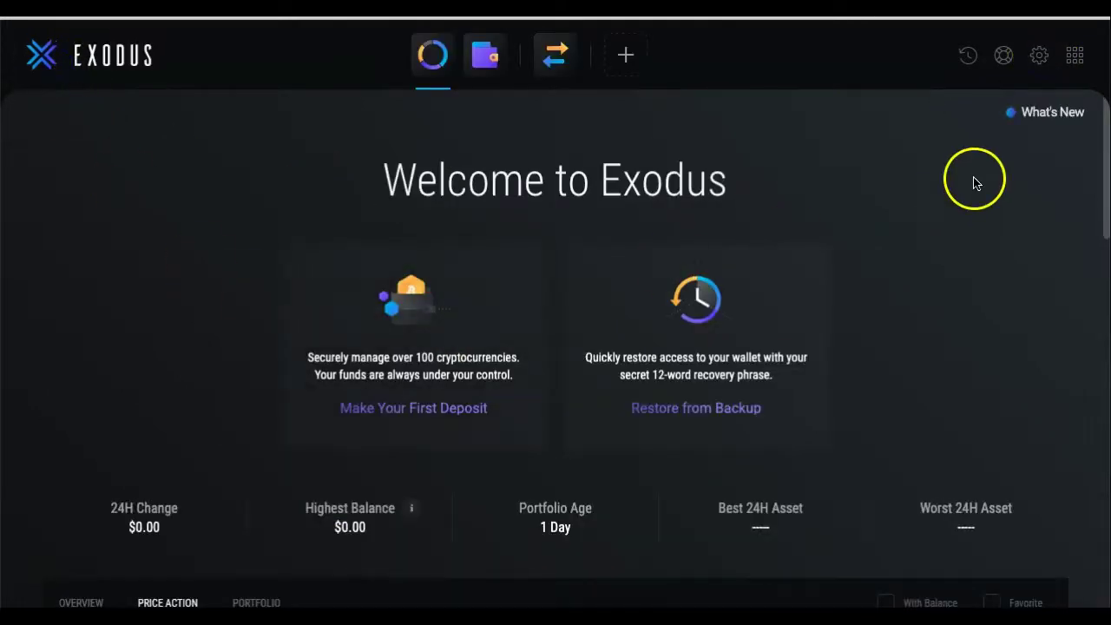
left_click(1027, 56)
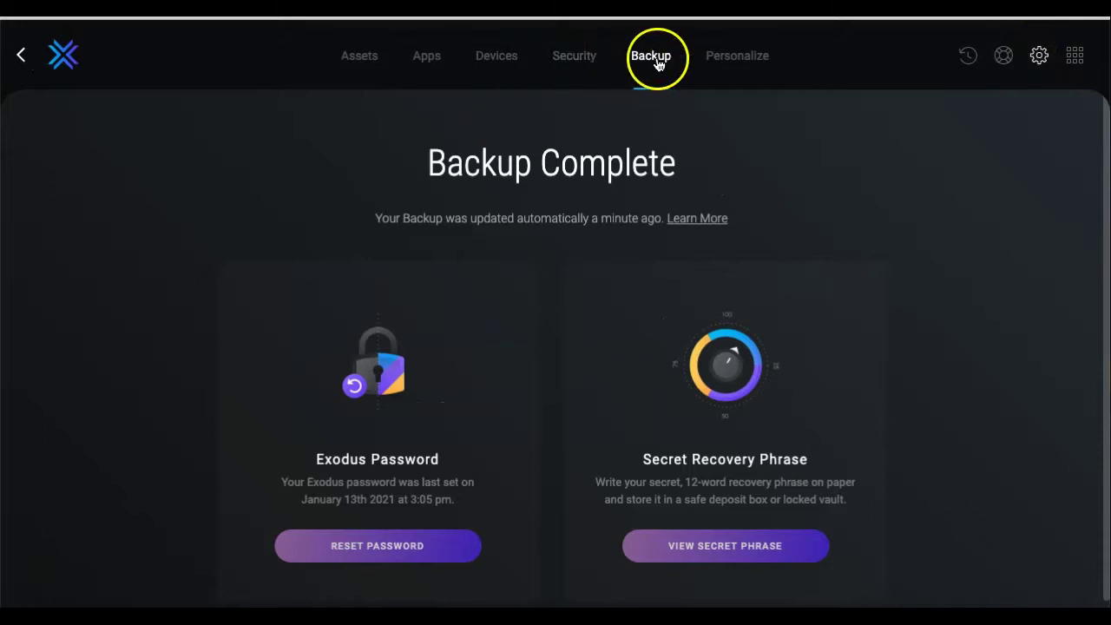
left_click(725, 60)
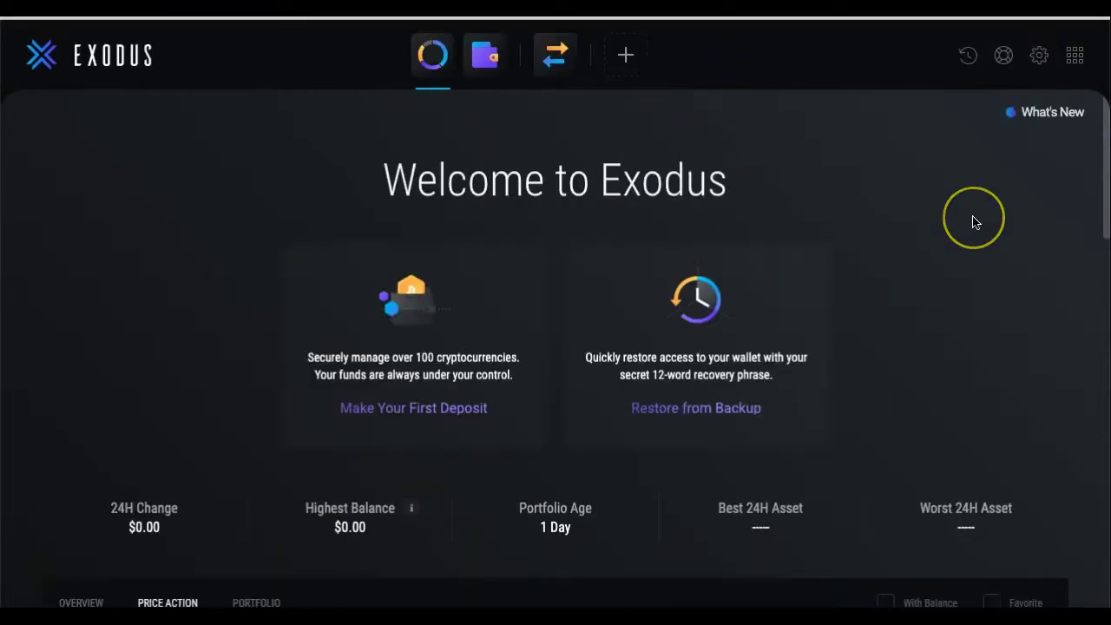
scroll(973, 221, "down", 8)
scroll(973, 221, "up", 8)
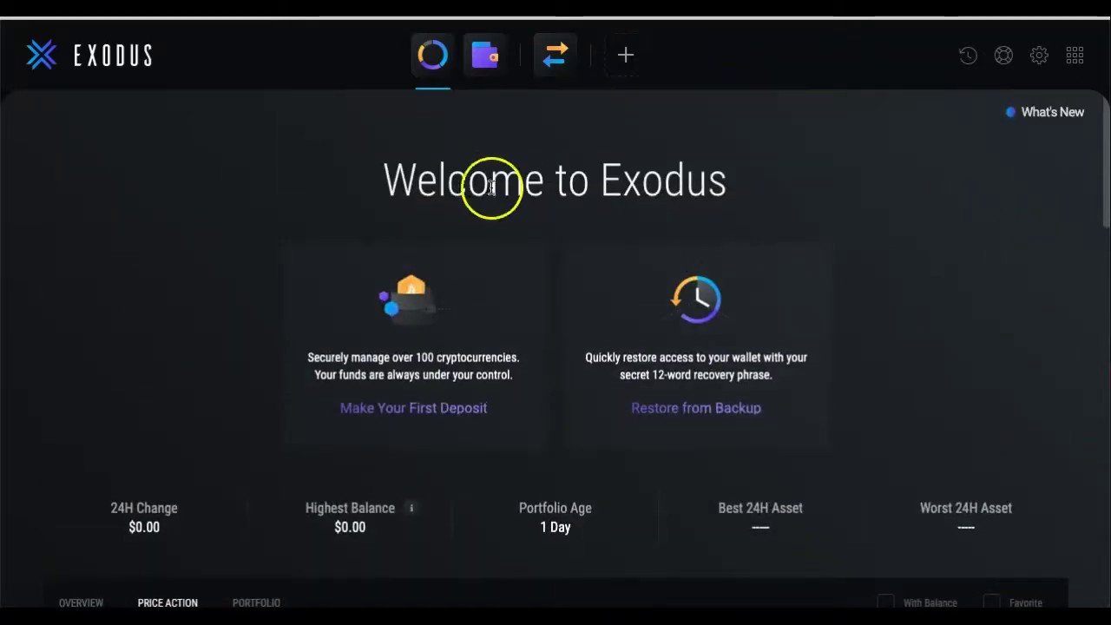
Search the wallet's assets for "vet", open VeChain, and display its receiving address.
left_click(487, 77)
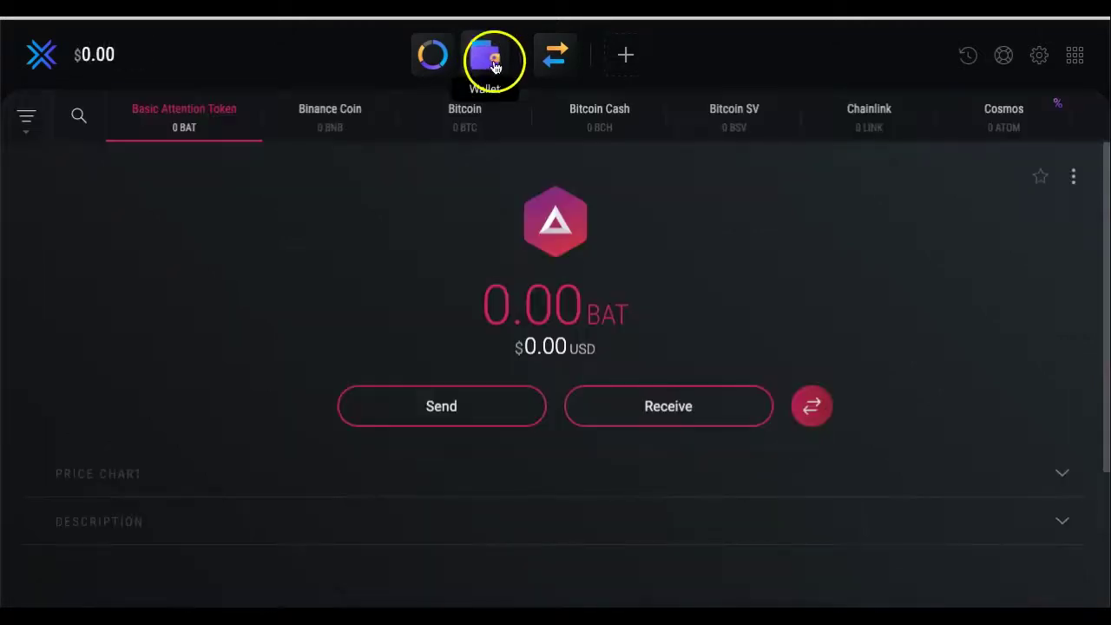
left_click(78, 119)
type("vet")
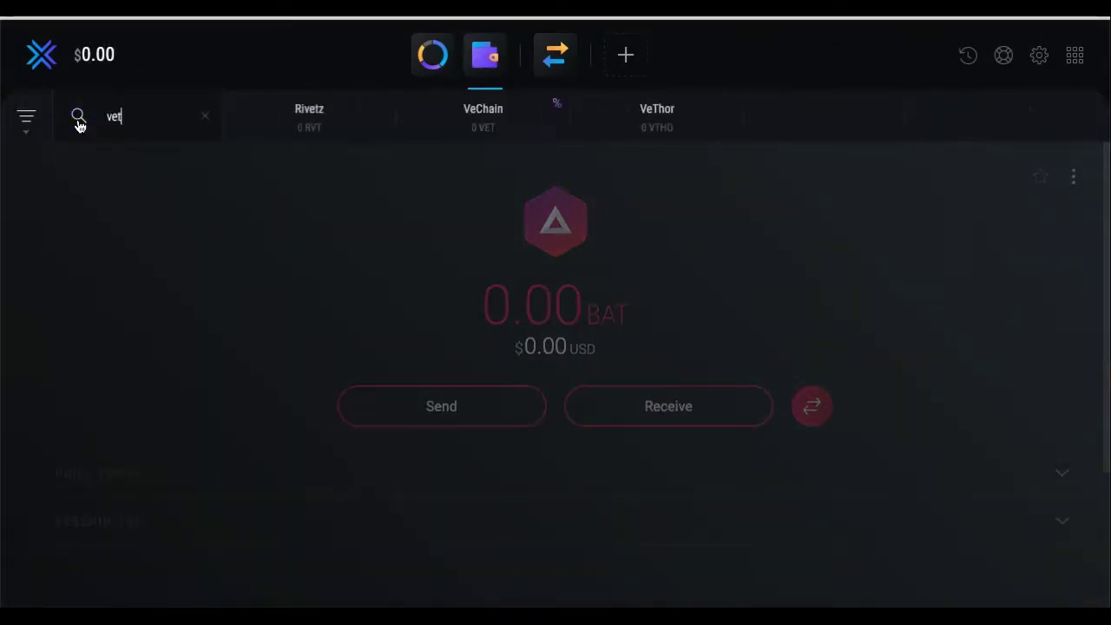
left_click(476, 121)
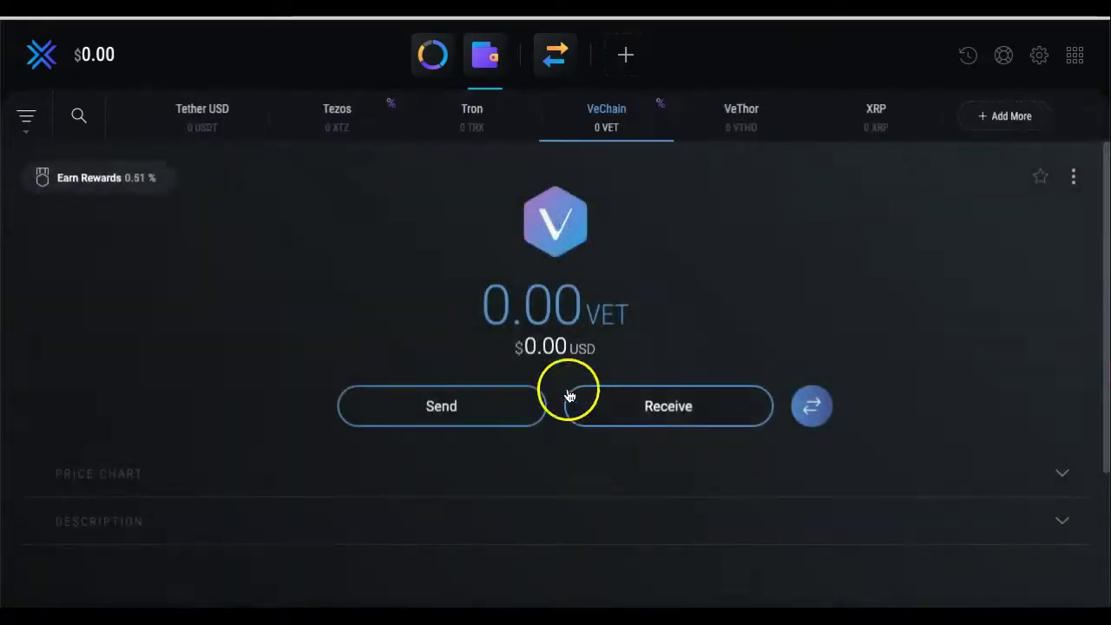
left_click(671, 419)
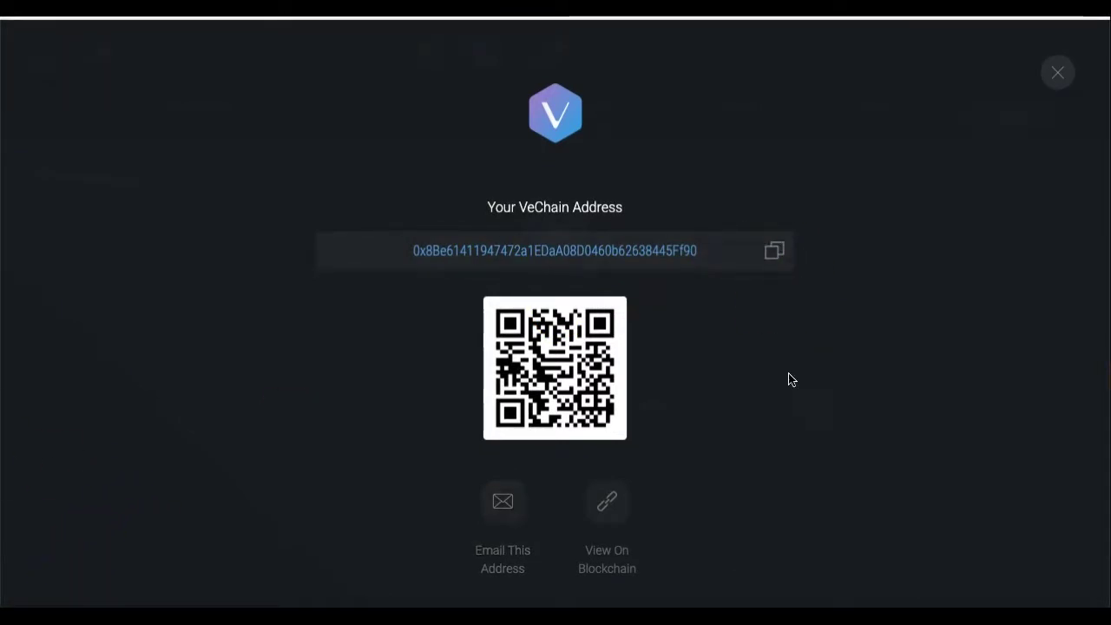
Copy the wallet's VeChain receiving address, then close its page and switch to the Chrome browser.
left_click(772, 252)
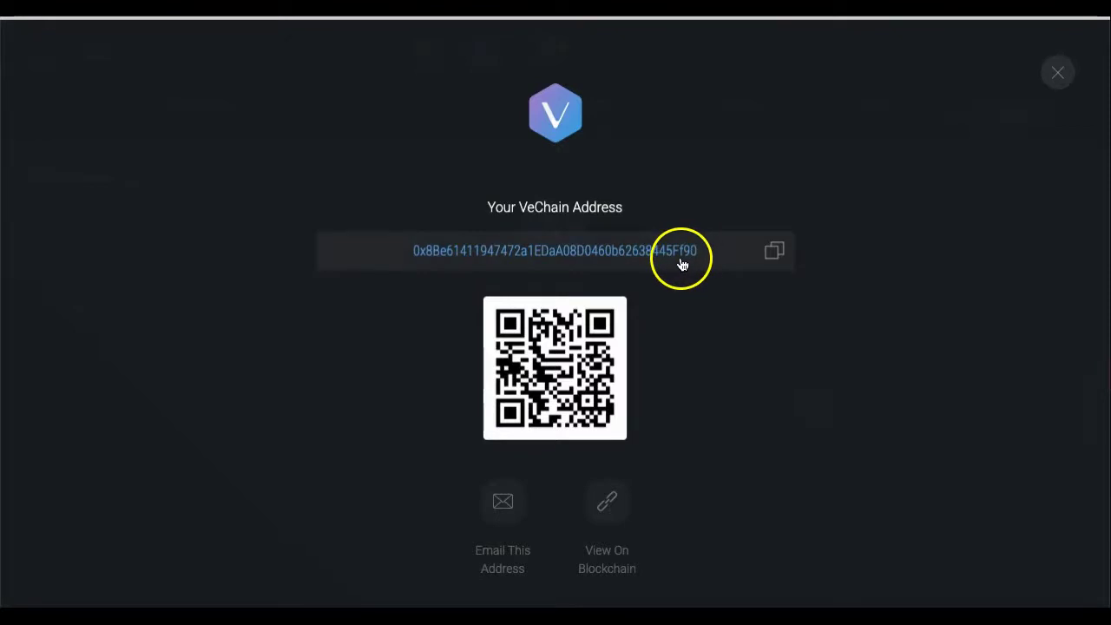
left_click(1060, 77)
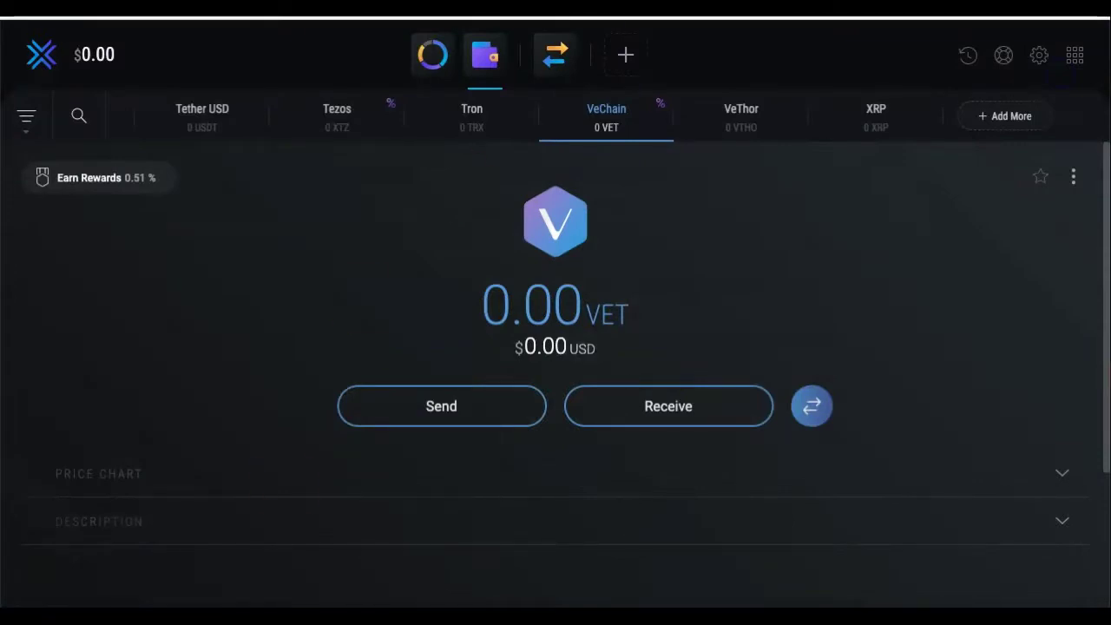
left_click(176, 612)
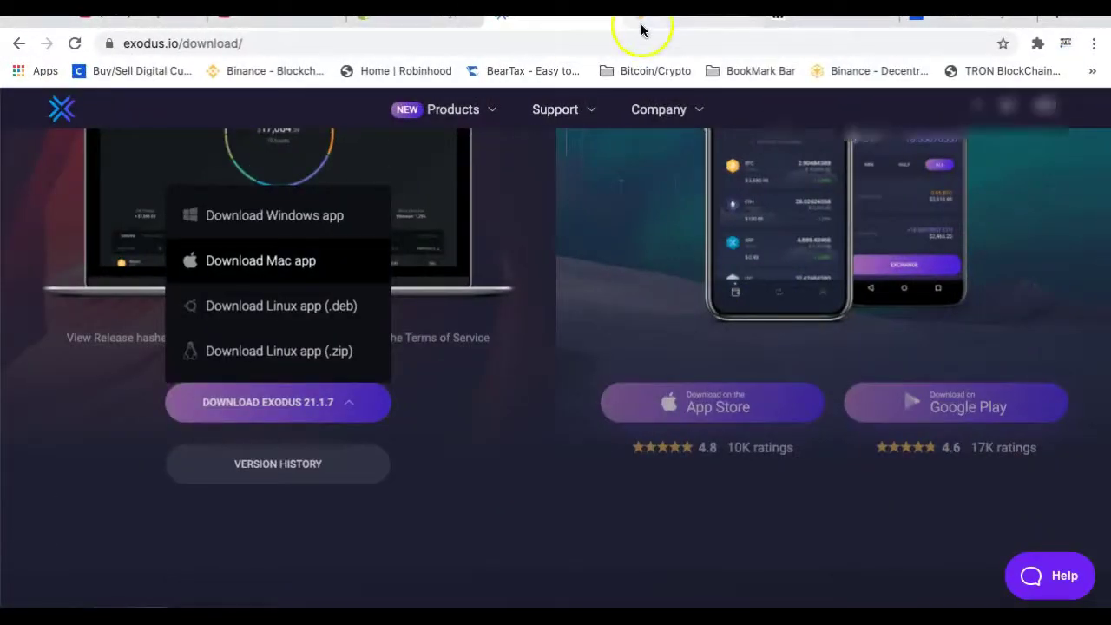
On the Binance.US wallet balances page, open the withdrawal form for VeChain (VET).
left_click(640, 28)
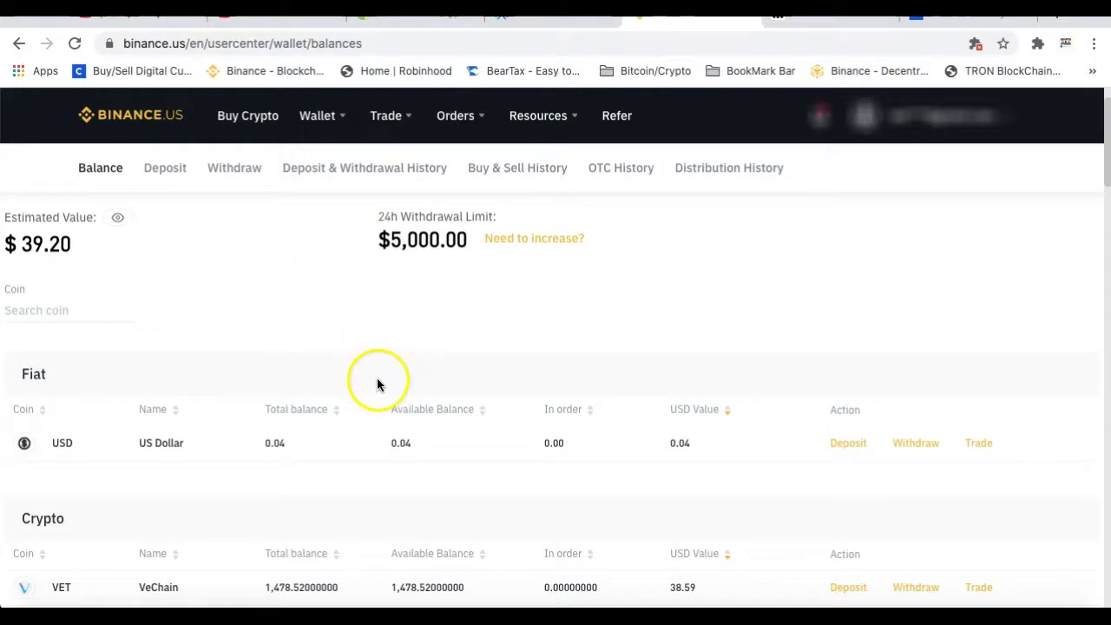
scroll(377, 384, "down", 3)
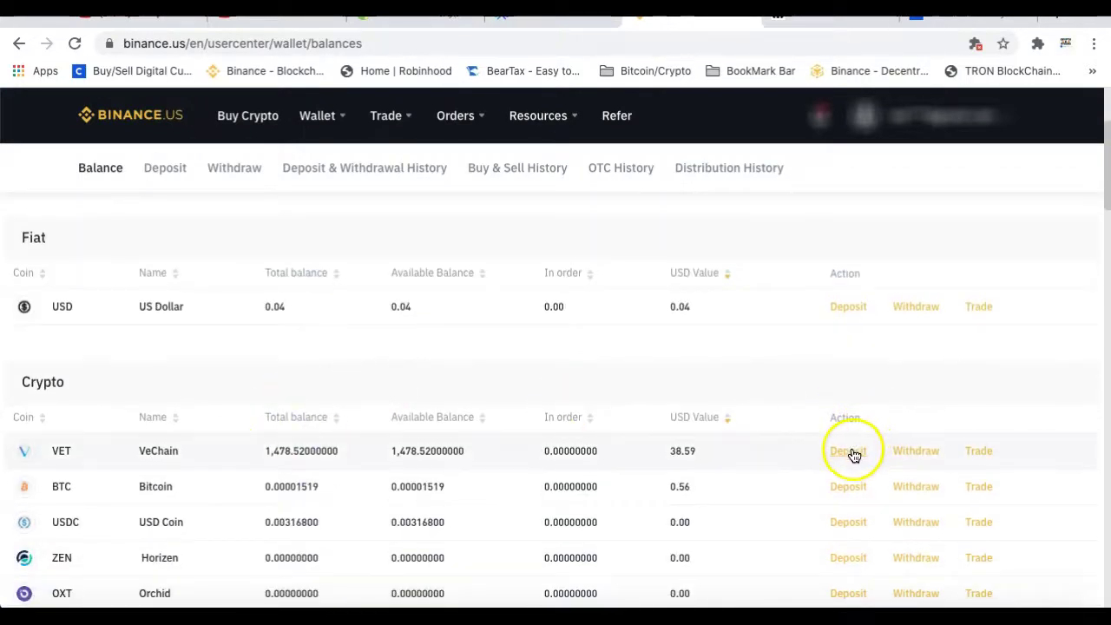
left_click(908, 452)
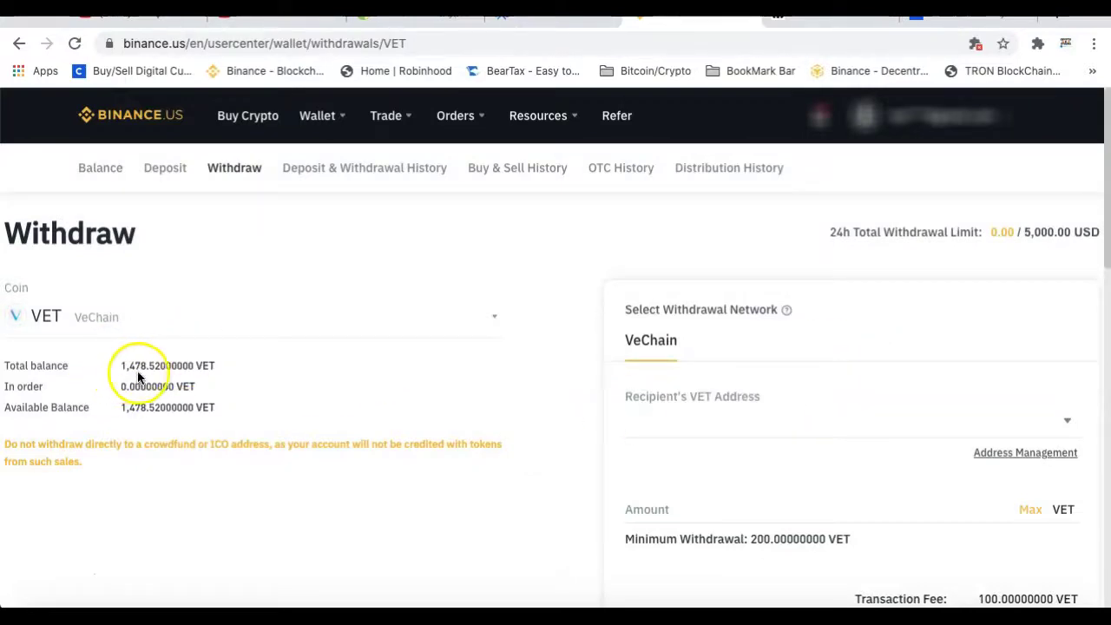
Paste the copied Exodus VeChain address as the recipient's VET address of the withdrawal.
scroll(423, 409, "down", 1)
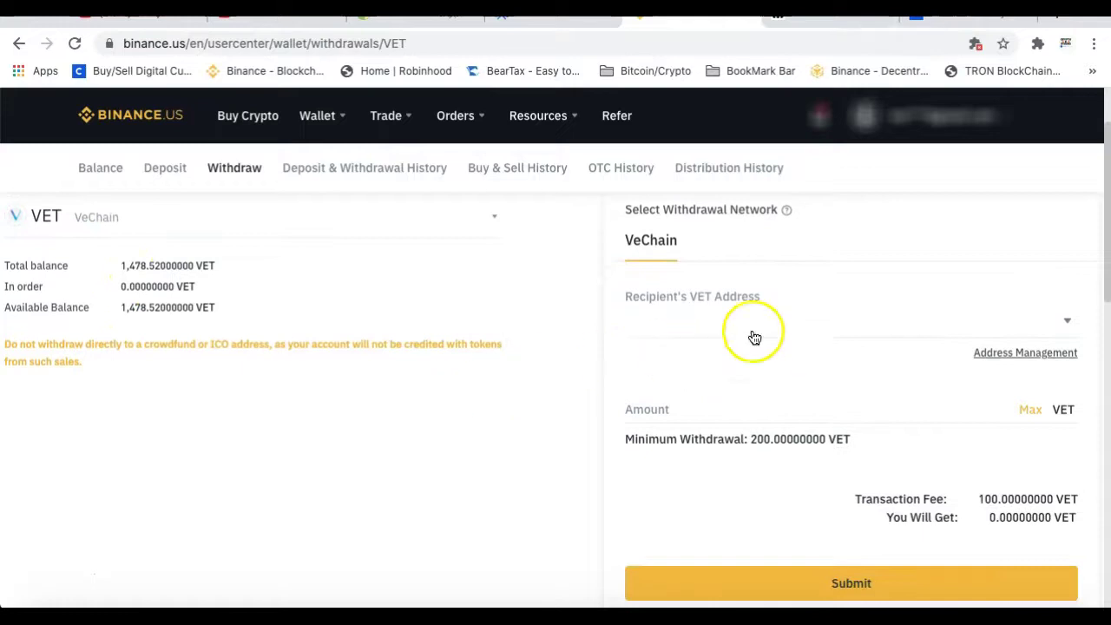
left_click(692, 310)
left_click(856, 327)
left_click(665, 327)
right_click(665, 327)
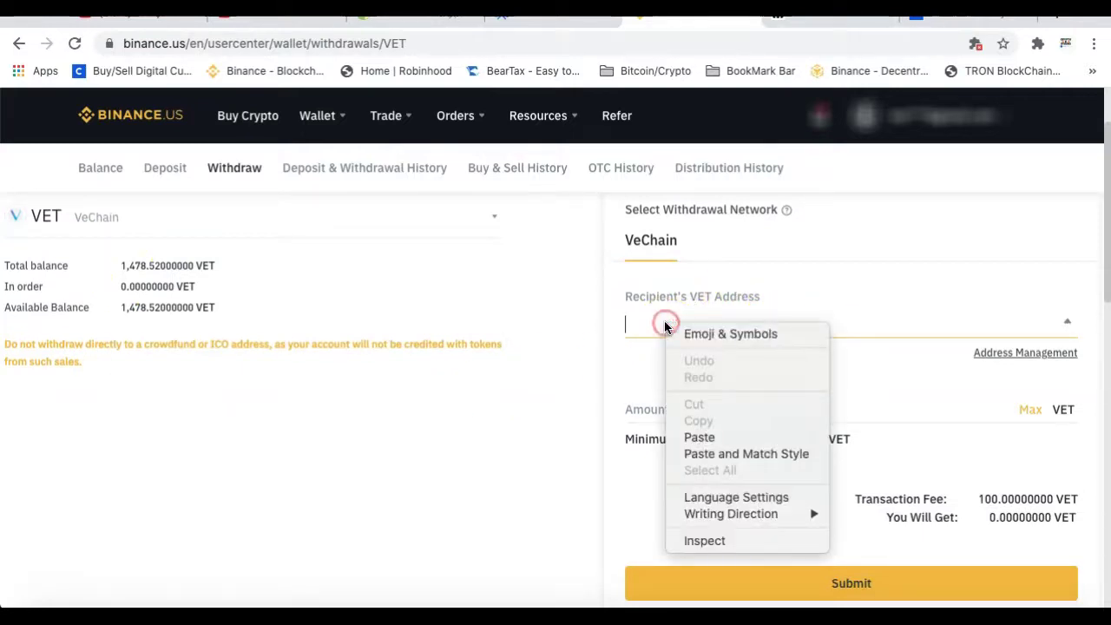
left_click(711, 444)
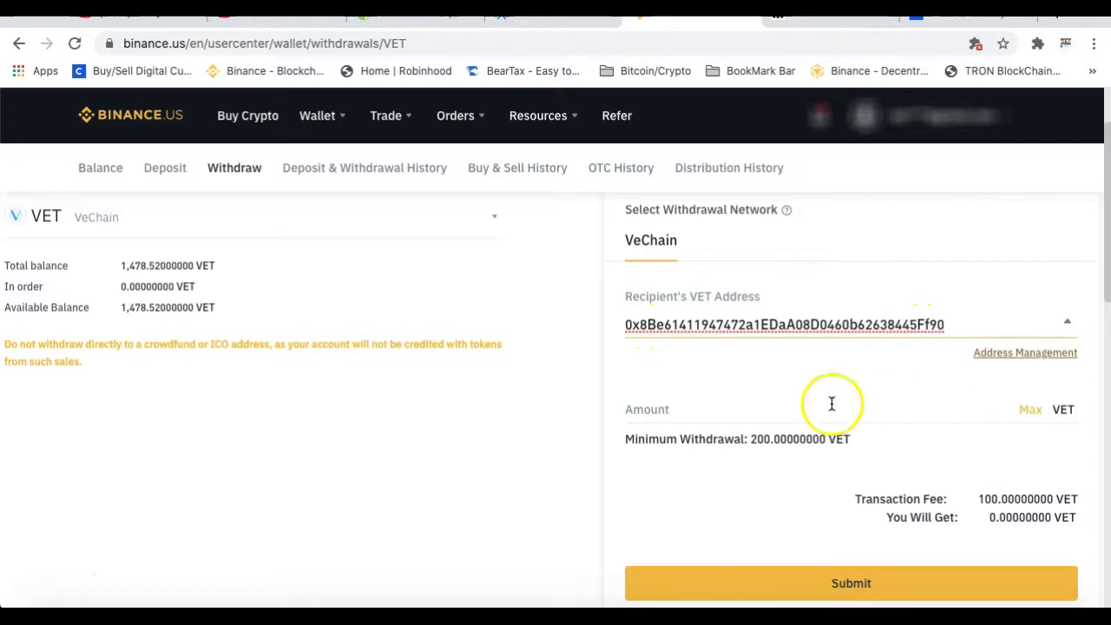
left_click(518, 434)
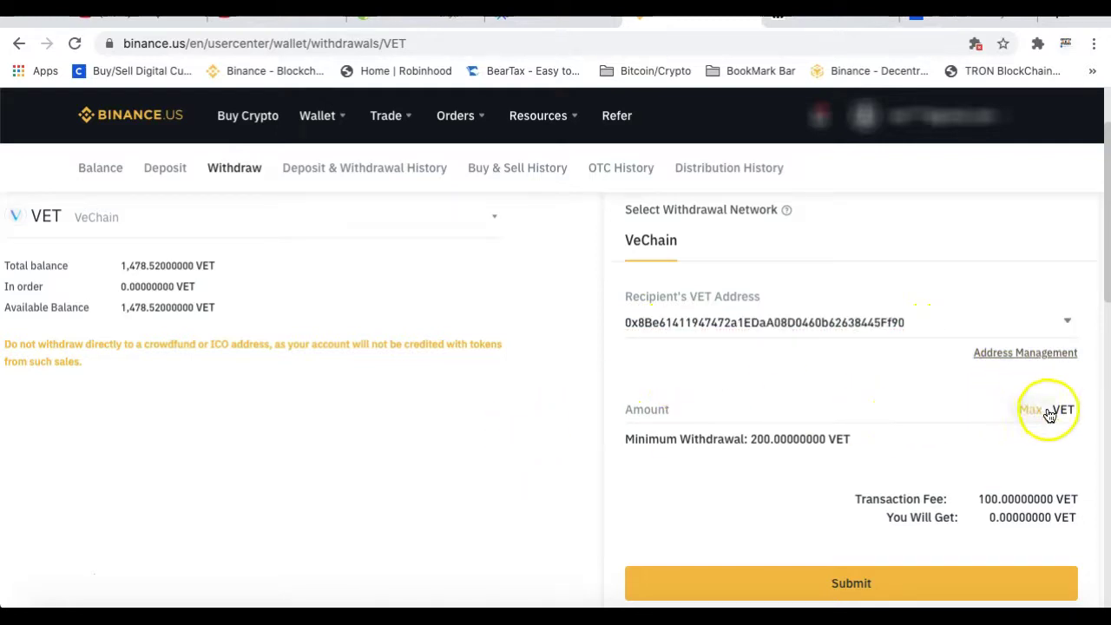
Fill the withdrawal amount with the maximum available VET.
scroll(1065, 409, "down", 1)
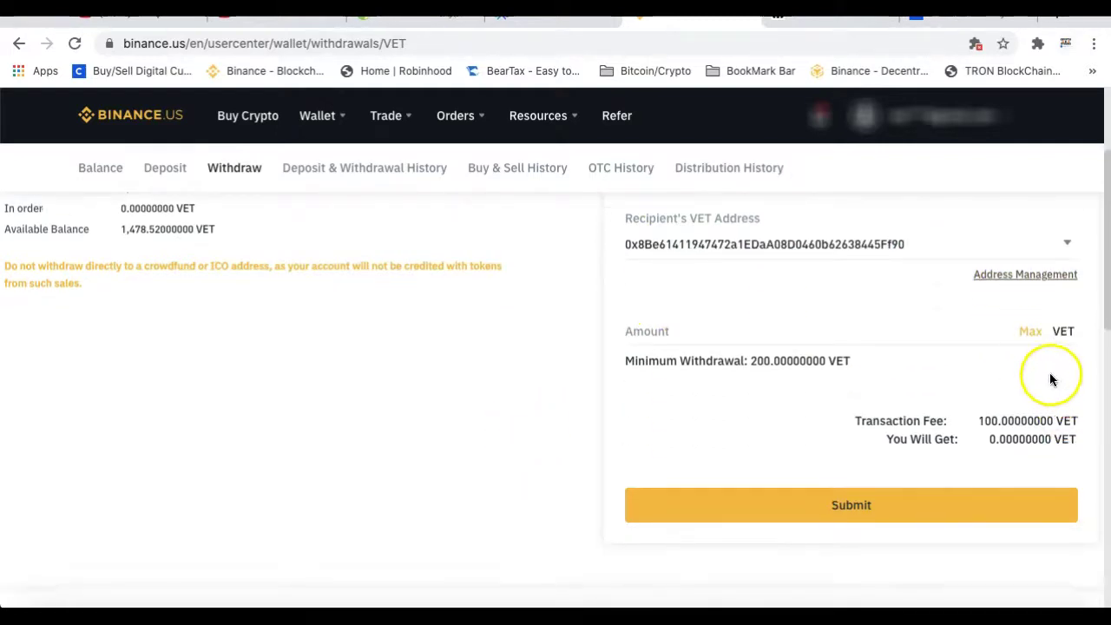
left_click(706, 339)
left_click(1031, 333)
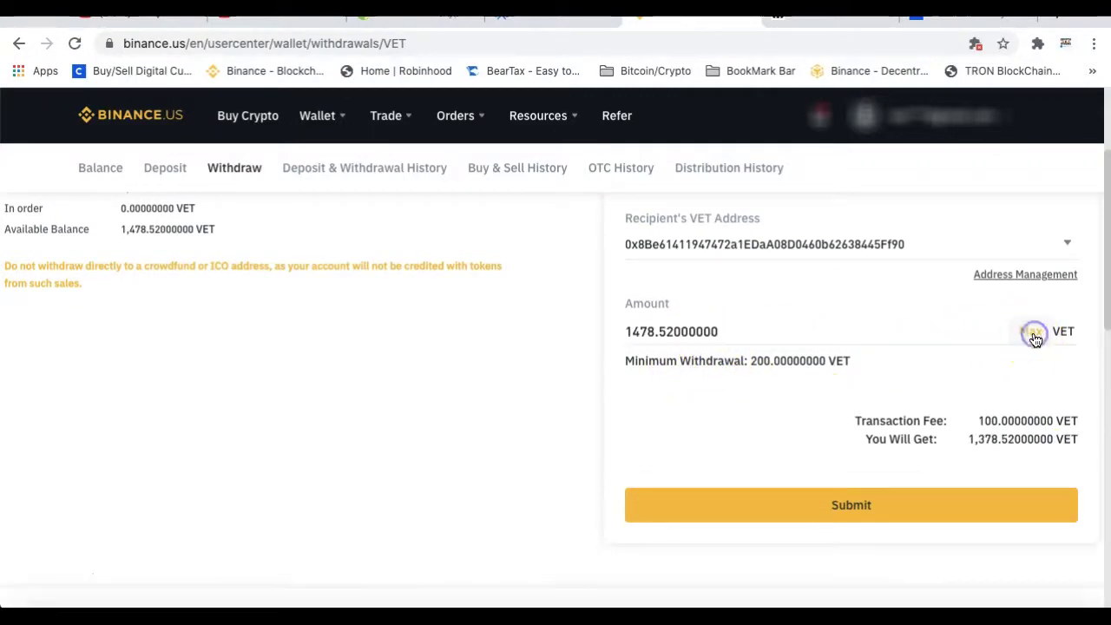
Replace the withdrawal amount with 500 VET.
left_click(740, 334)
key("BackSpace")
key("BackSpace")
key("BackSpace")
key("BackSpace")
key("BackSpace")
key("BackSpace")
key("BackSpace")
key("BackSpace")
key("BackSpace")
key("BackSpace")
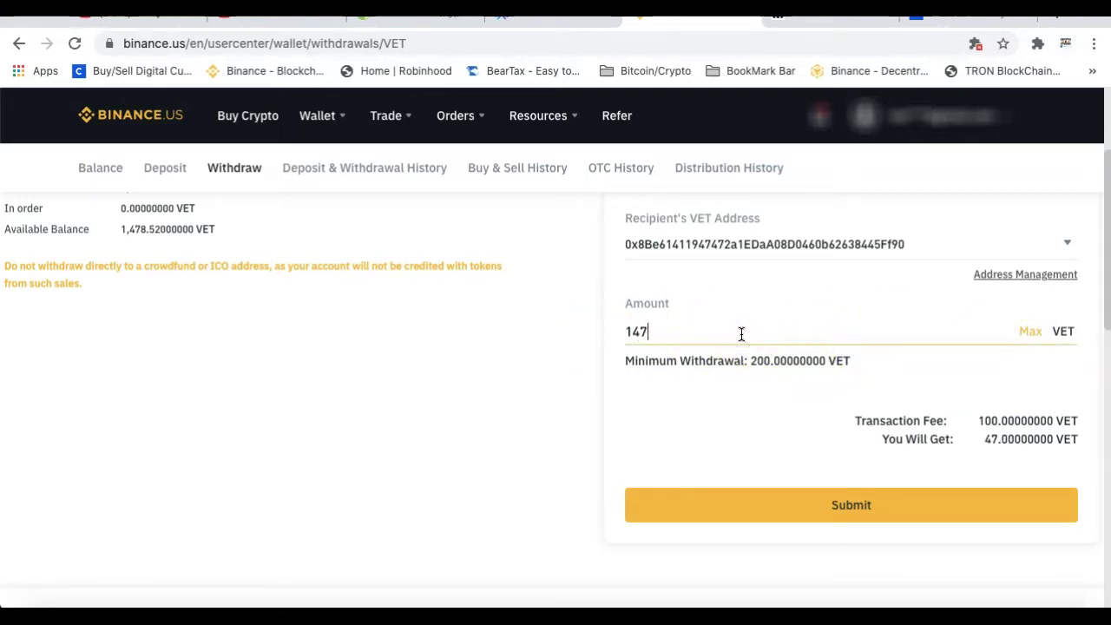
type("500")
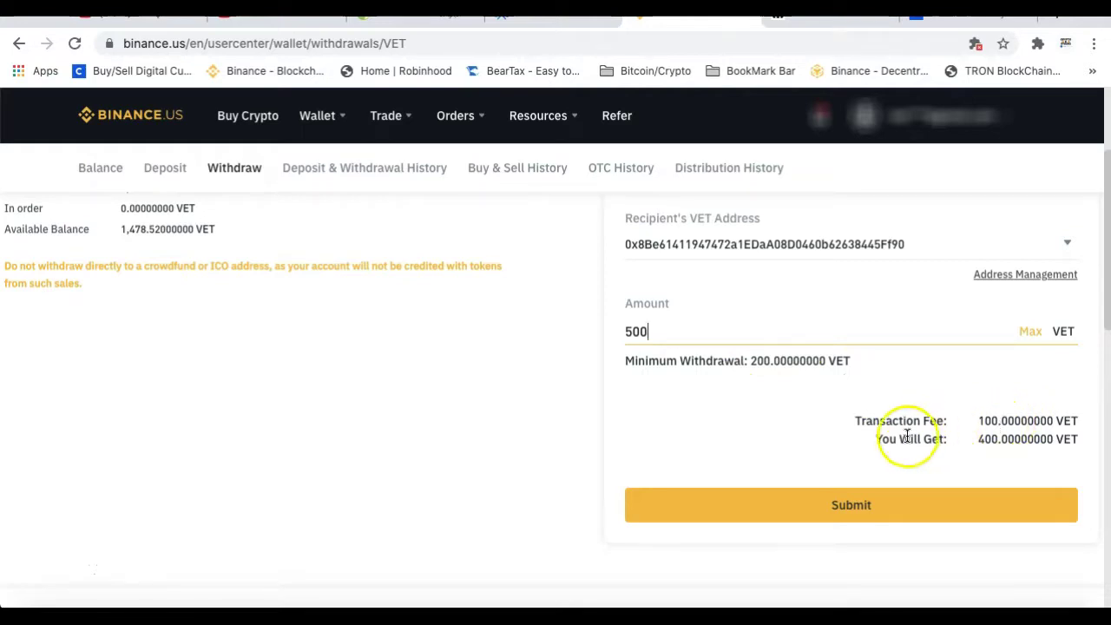
Set the withdrawal amount to the maximum of 1478.52 VET and review the recipient address.
left_click(1028, 333)
left_click(817, 336)
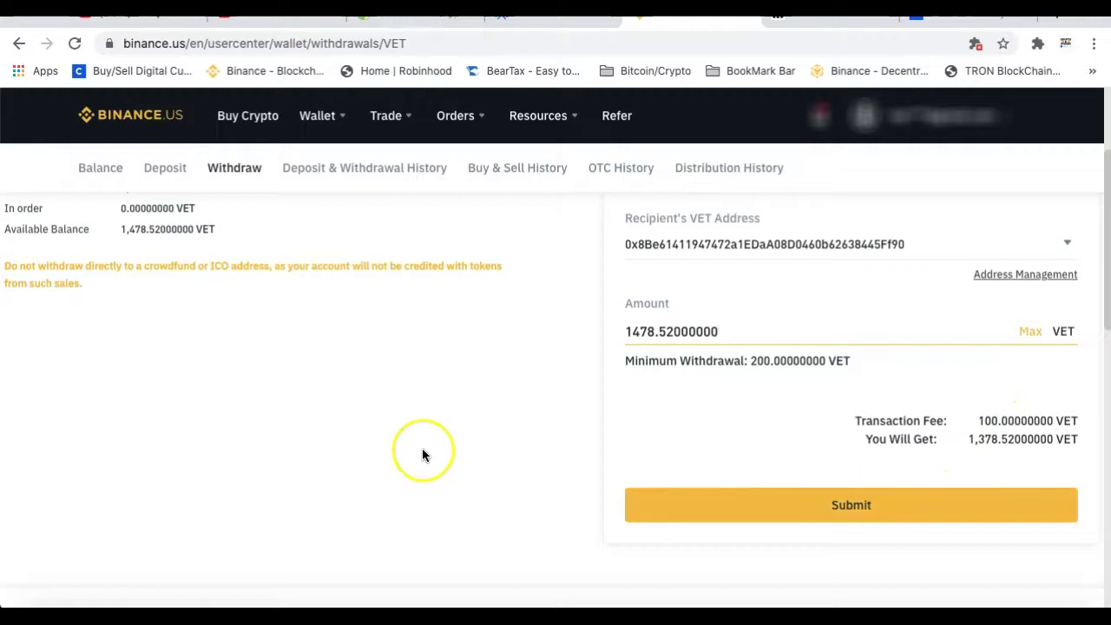
scroll(422, 448, "up", 3)
scroll(421, 447, "down", 1)
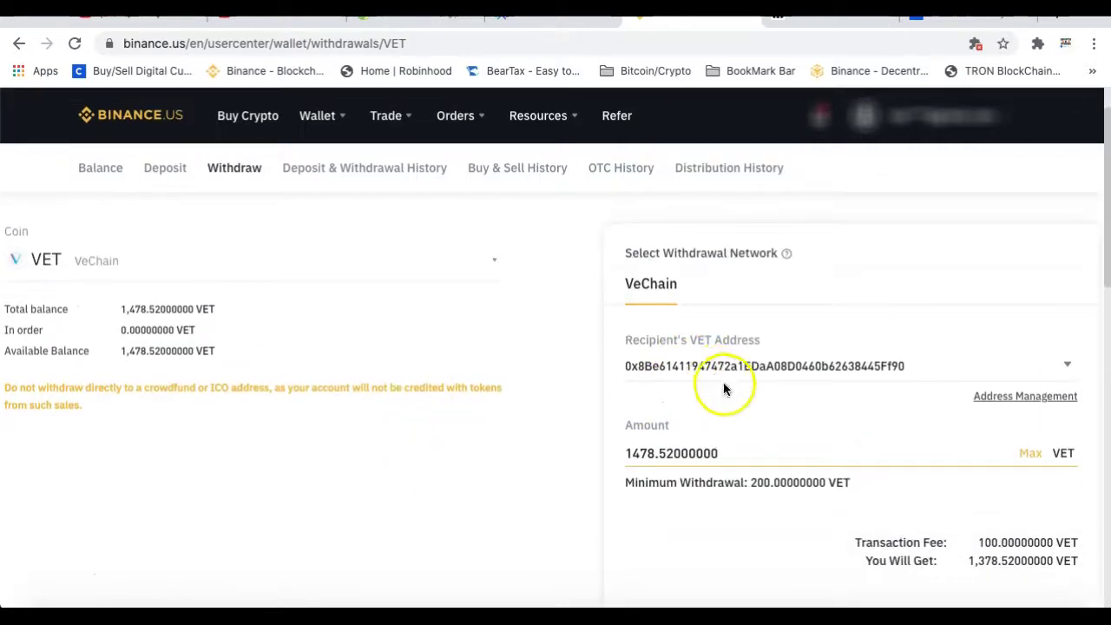
Submit the VET withdrawal and enter the Google Authentication code to authorize it.
scroll(613, 422, "down", 1)
left_click(706, 516)
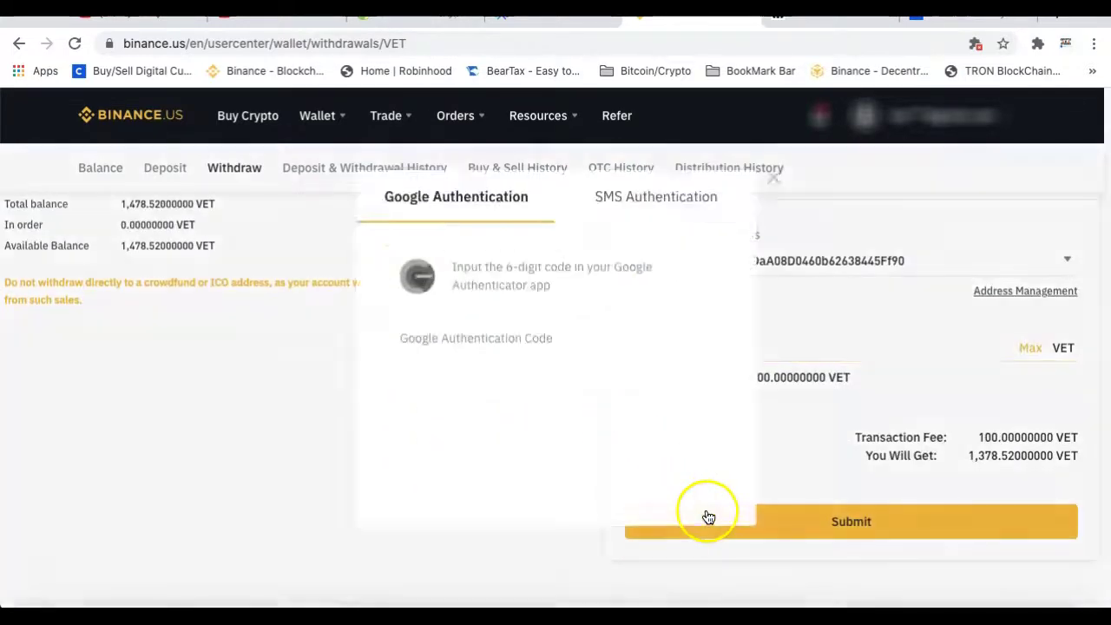
left_click(427, 381)
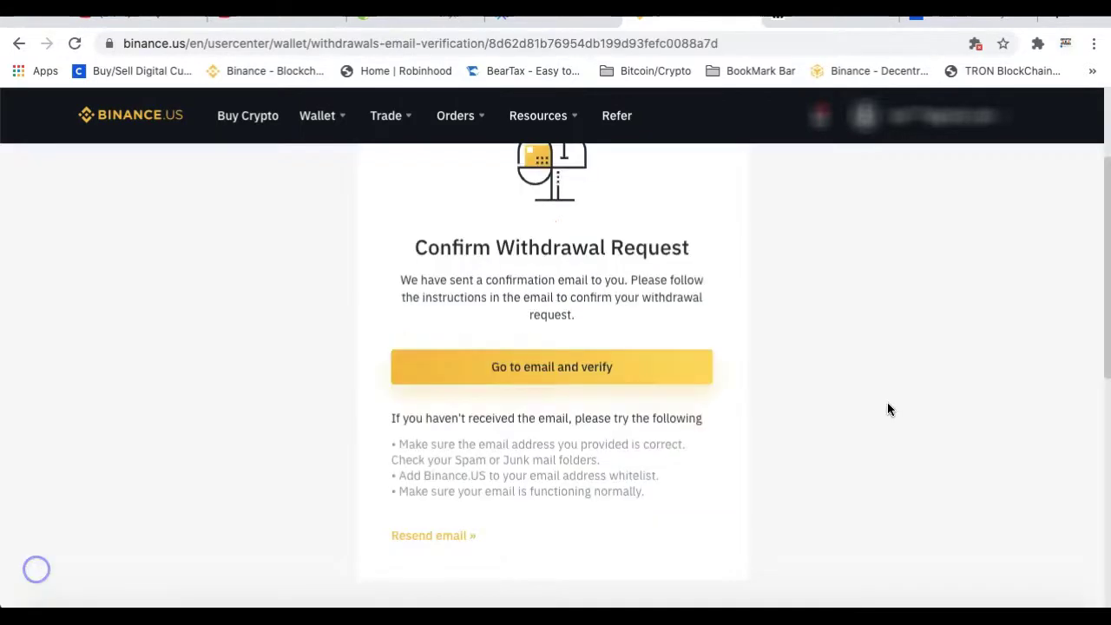
Open the mailbox from the withdrawal request page and confirm the withdrawal through the Binance.US verification email.
scroll(887, 410, "up", 2)
scroll(887, 410, "down", 2)
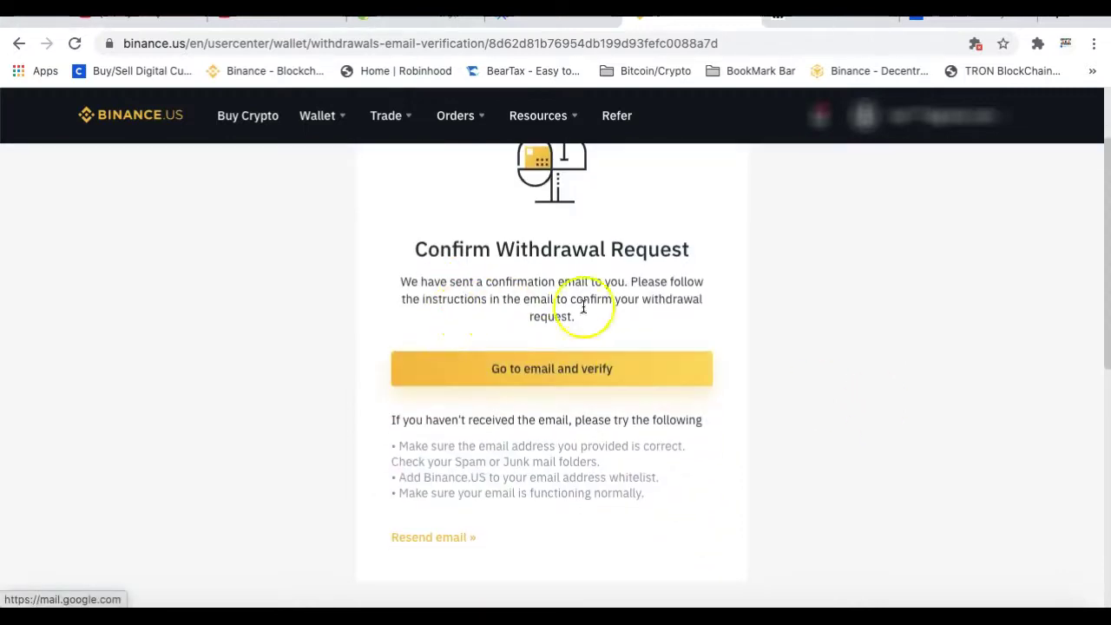
left_click(547, 359)
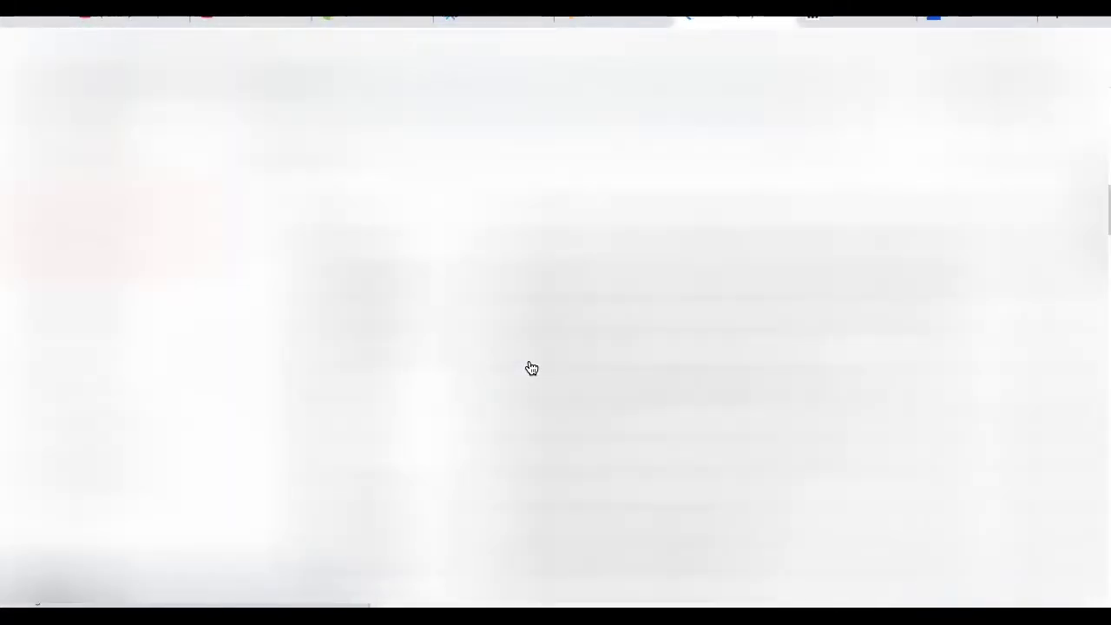
left_click(603, 252)
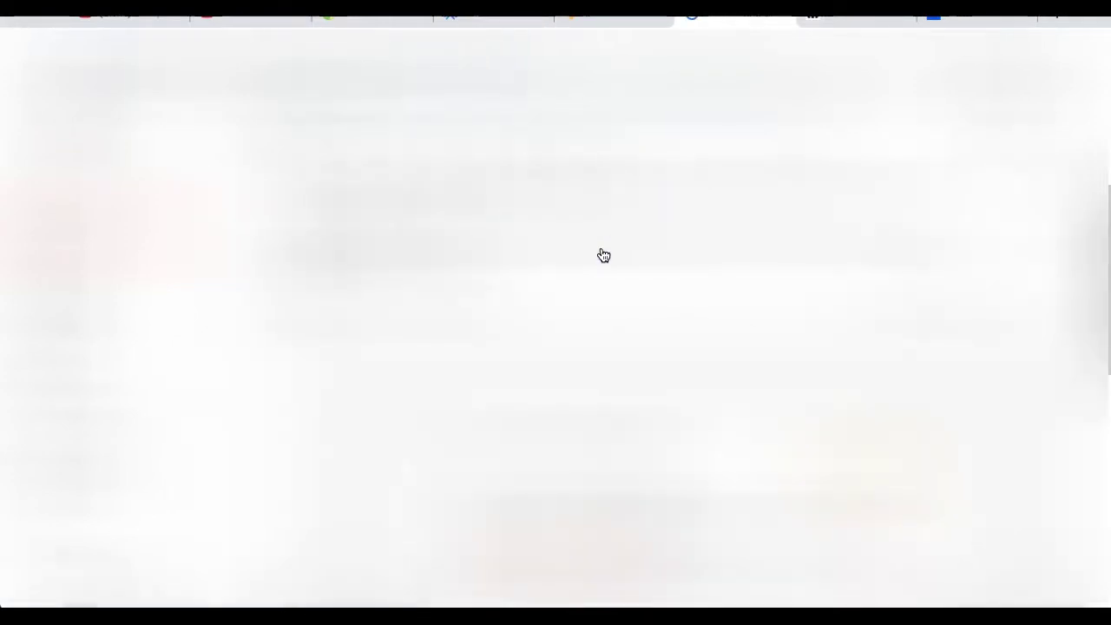
scroll(1029, 425, "down", 4)
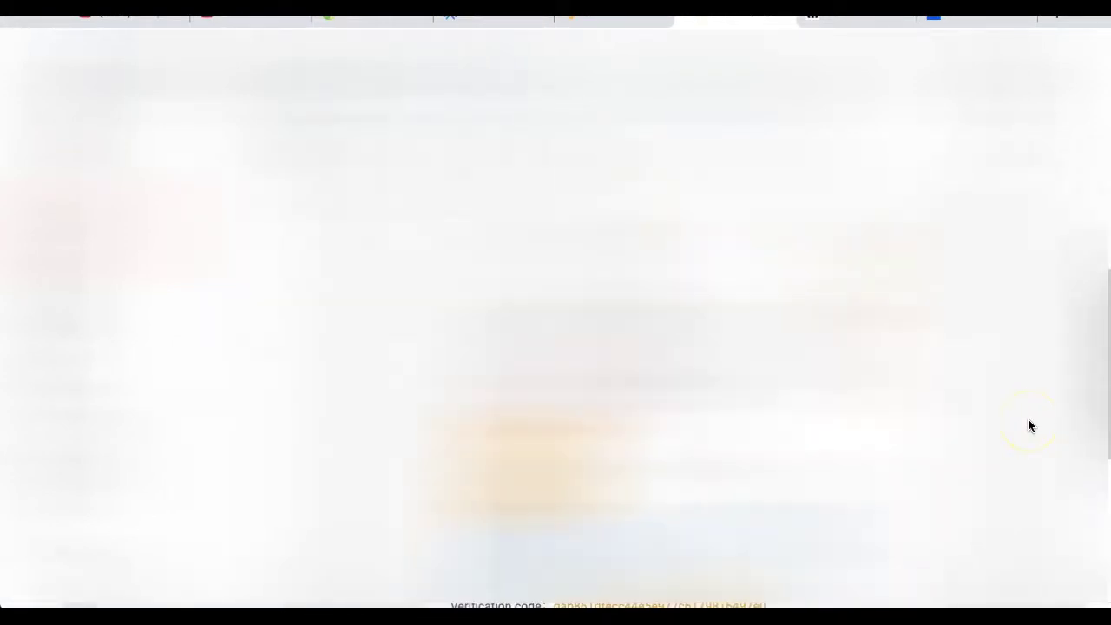
left_click(549, 472)
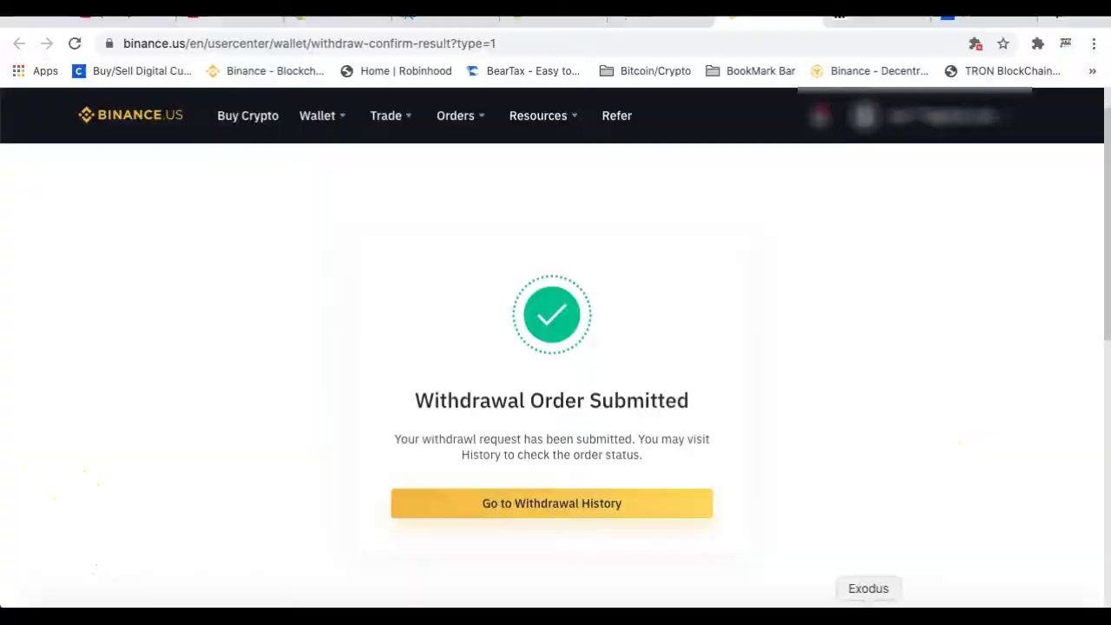
Switch to Exodus and check the transaction history, VeChain wallet page and home page for the incoming VET transfer.
left_click(868, 607)
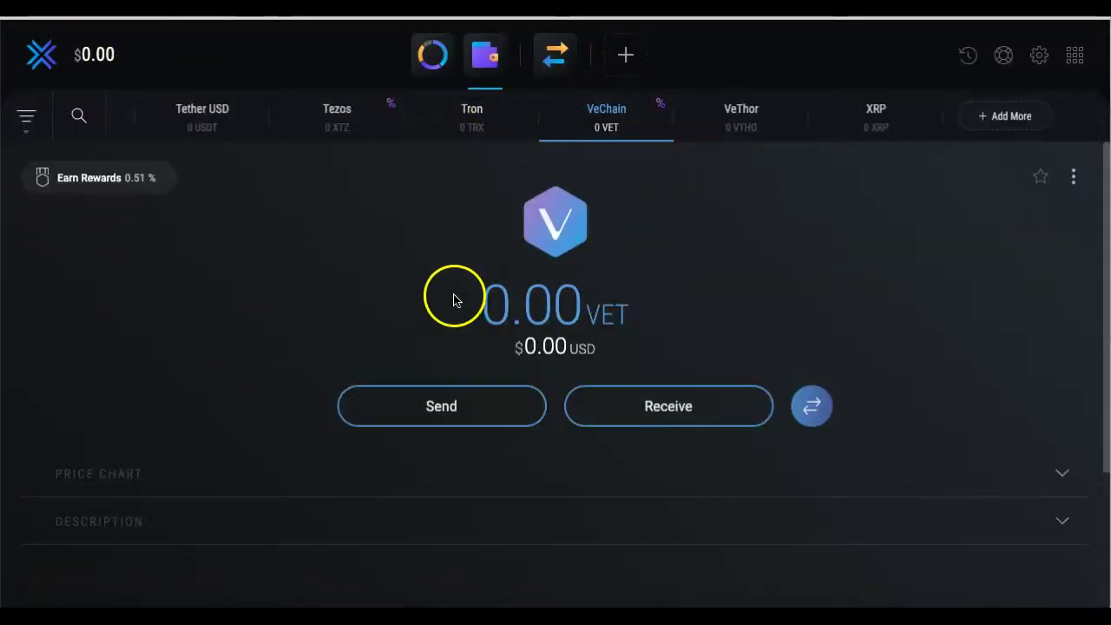
left_click(979, 61)
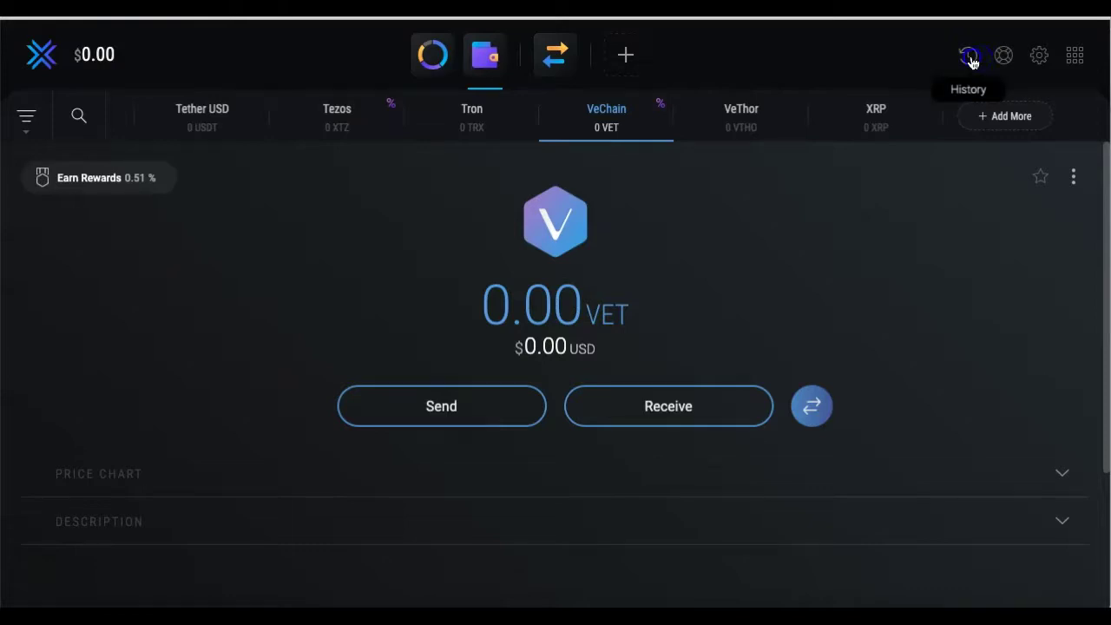
left_click(844, 98)
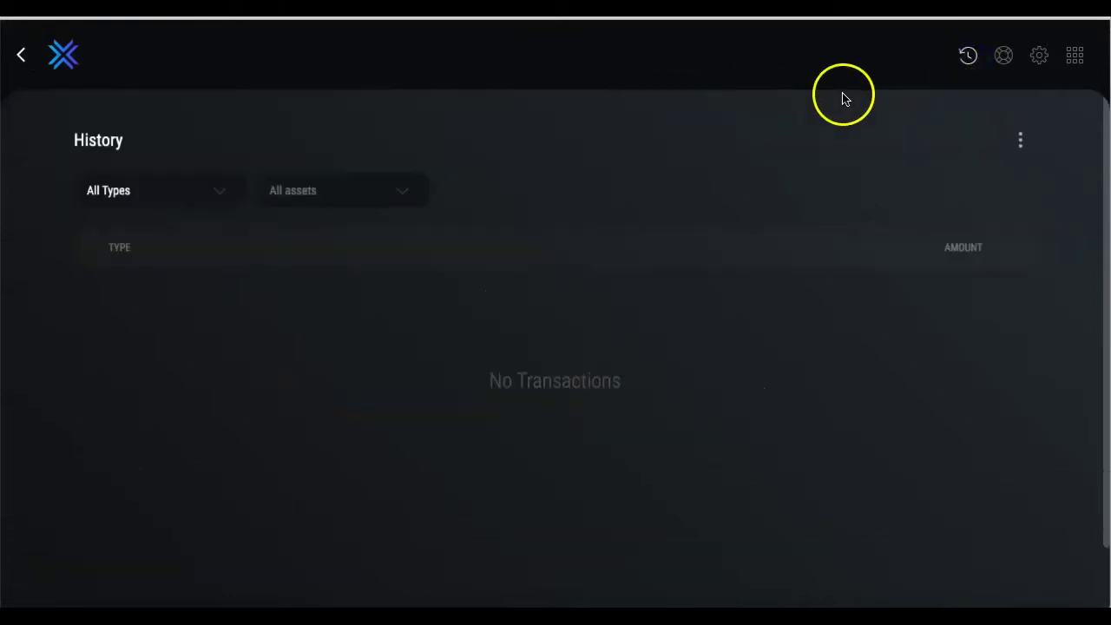
left_click(67, 61)
left_click(491, 91)
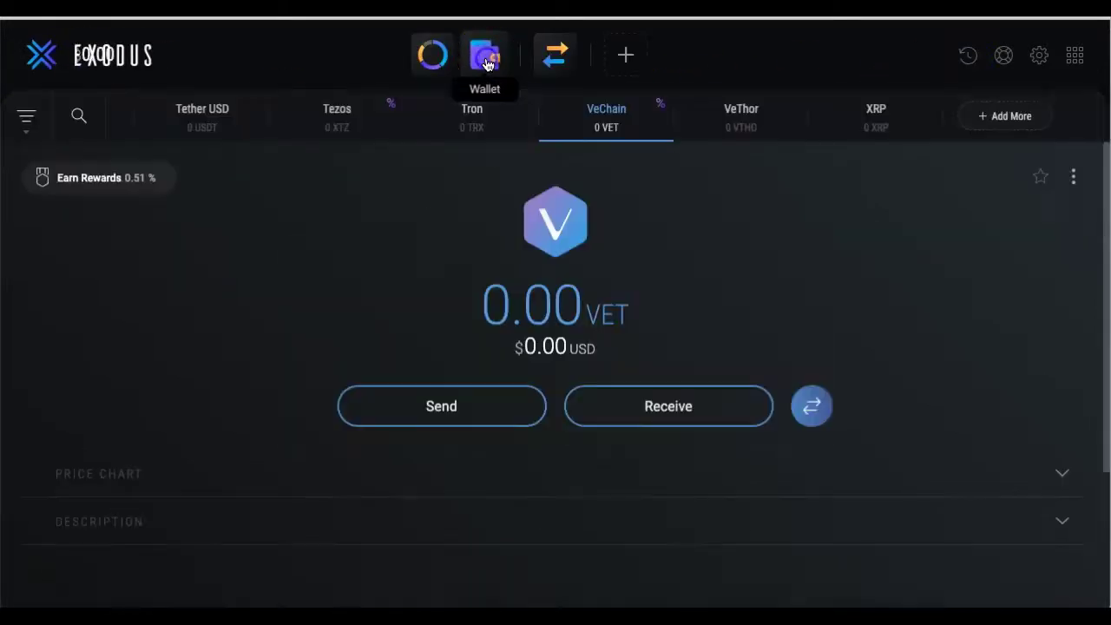
left_click(436, 422)
scroll(446, 430, "down", 1)
scroll(445, 431, "down", 1)
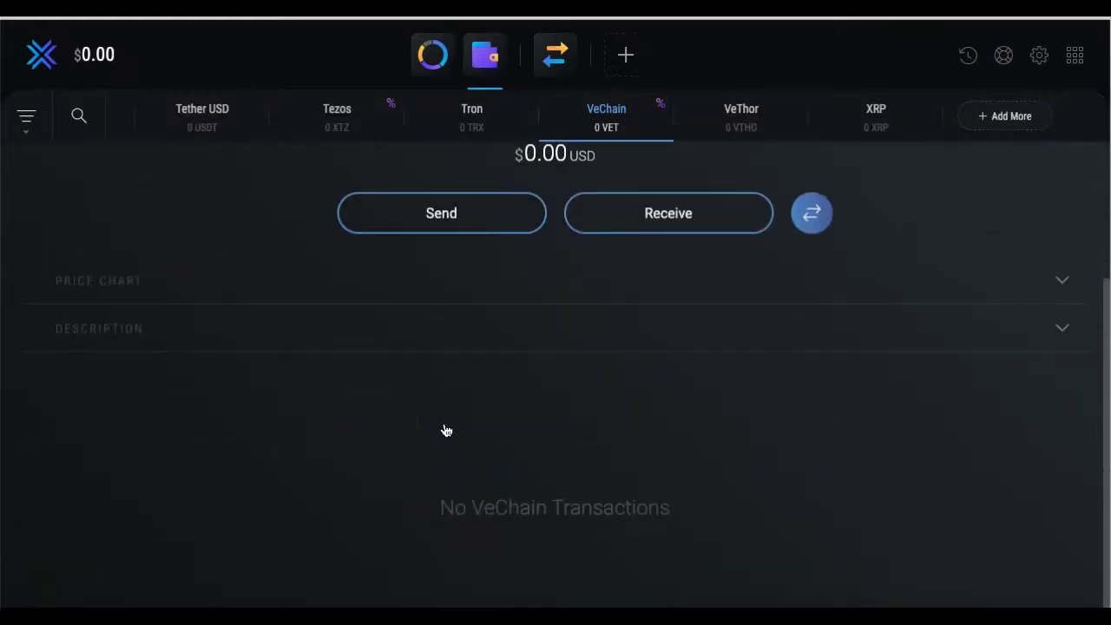
scroll(446, 430, "up", 2)
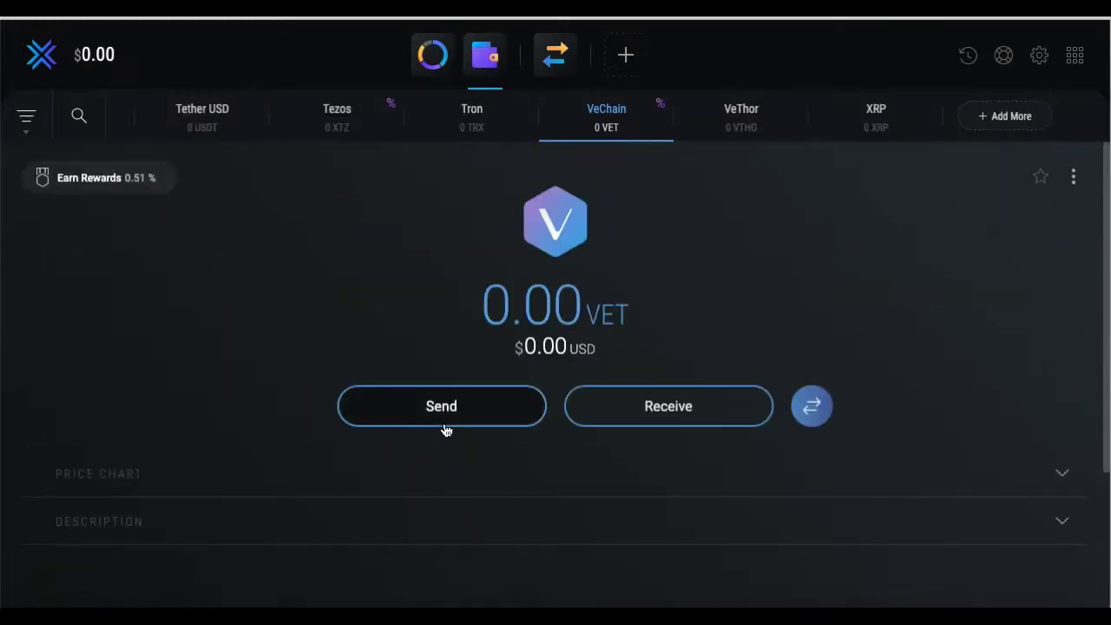
left_click(40, 54)
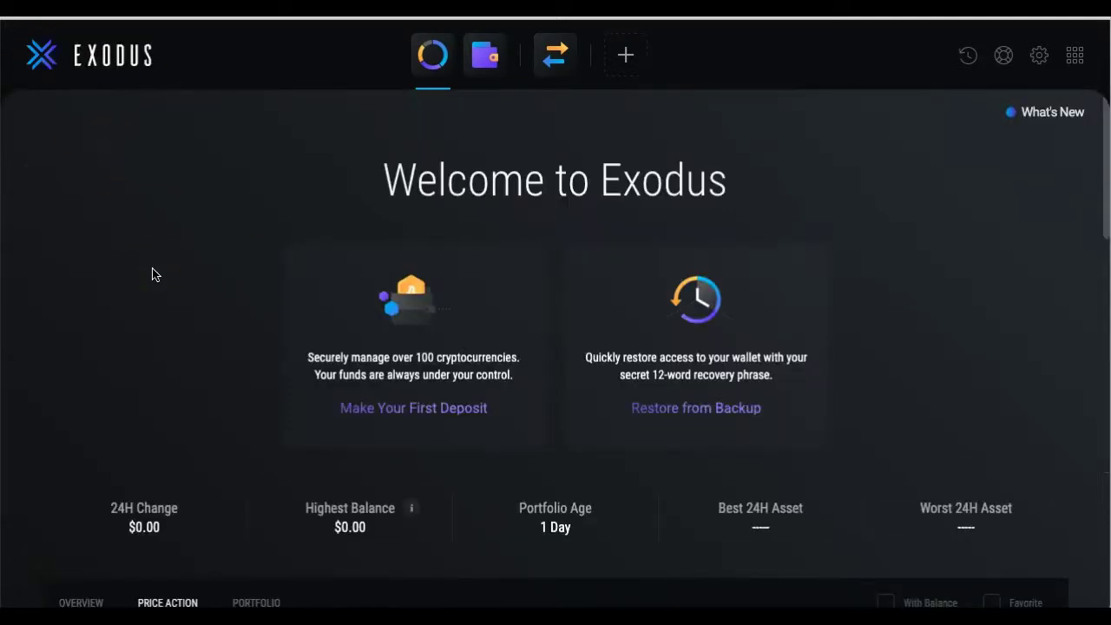
scroll(170, 281, "down", 2)
scroll(171, 281, "up", 2)
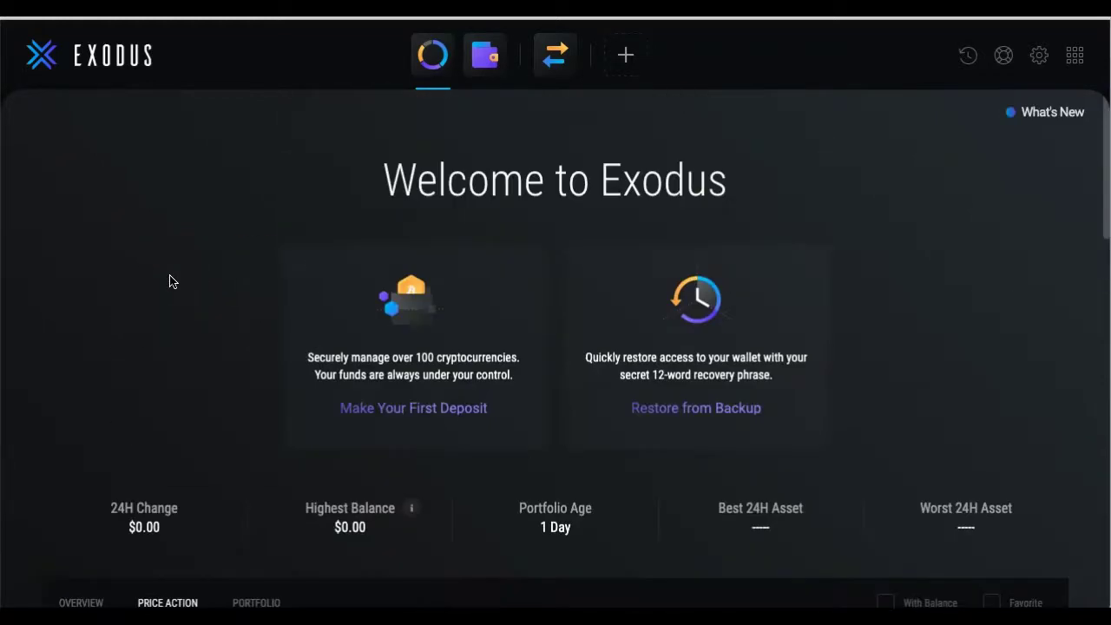
Apply the Barlow color theme in the Exodus personalization settings.
left_click(1039, 58)
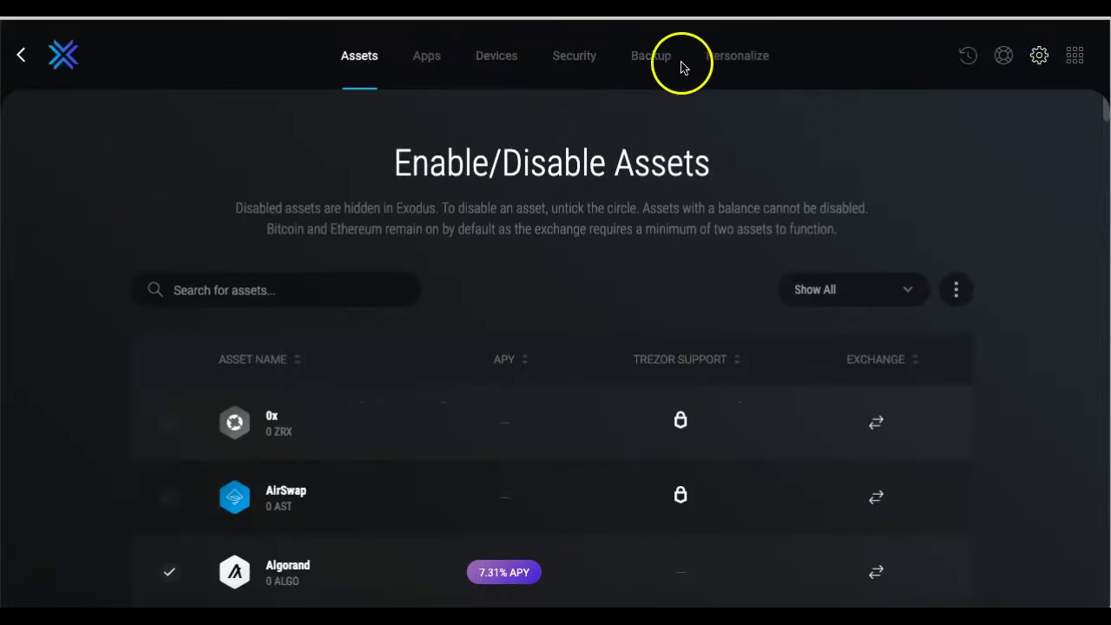
left_click(737, 50)
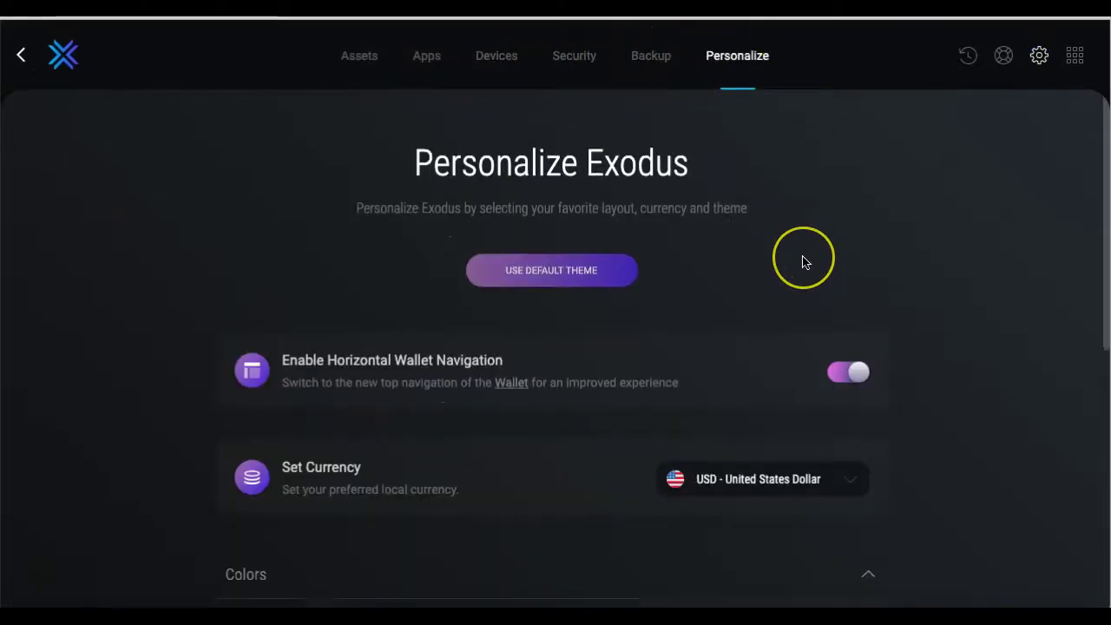
scroll(803, 260, "down", 2)
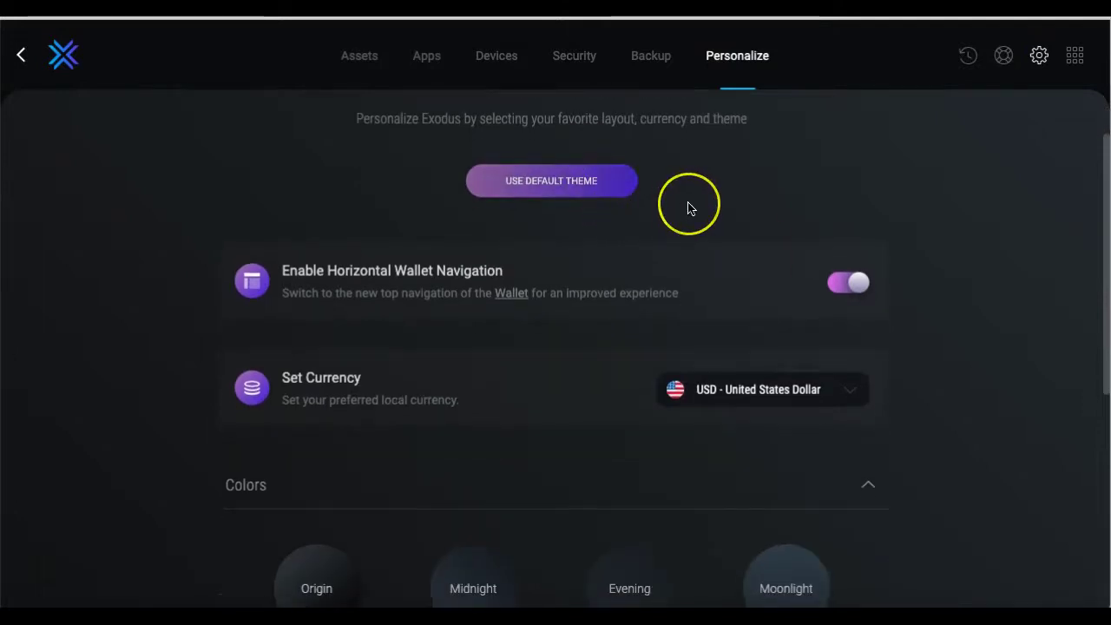
scroll(688, 208, "down", 4)
left_click(482, 399)
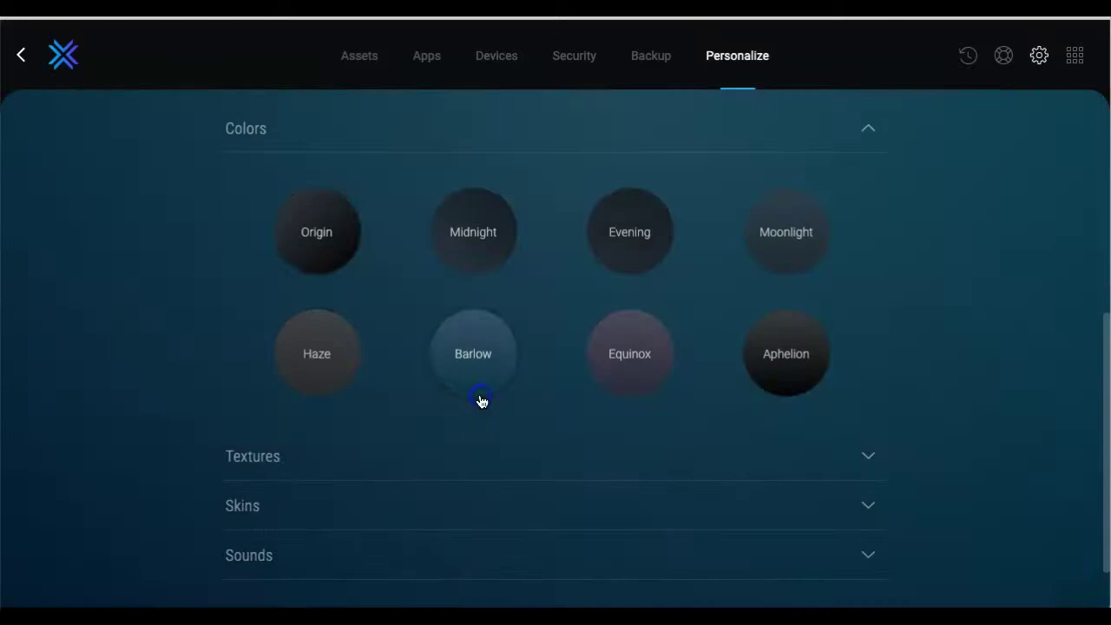
Expand the Textures and Skins collections in the personalization settings and apply the Doge skin.
scroll(767, 388, "down", 1)
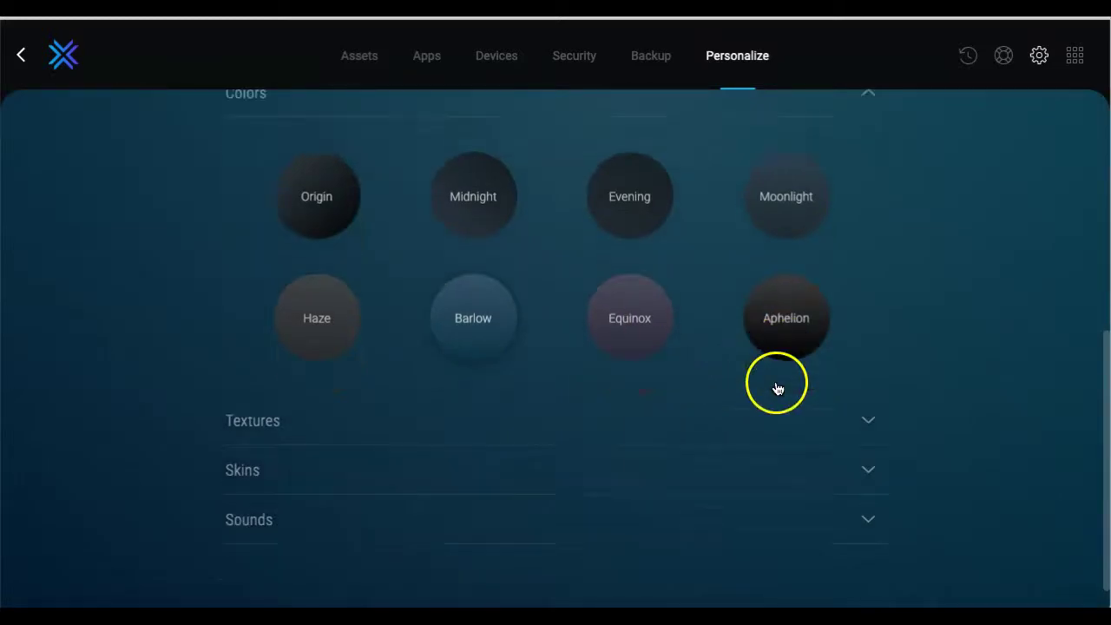
left_click(735, 405)
scroll(734, 407, "down", 5)
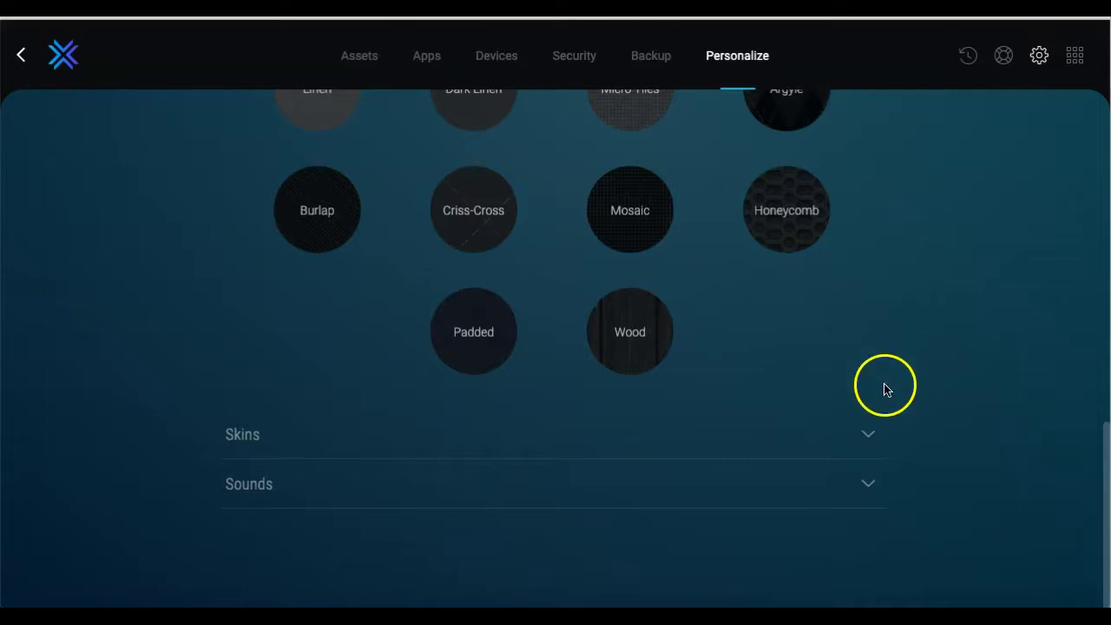
left_click(870, 434)
scroll(790, 403, "down", 2)
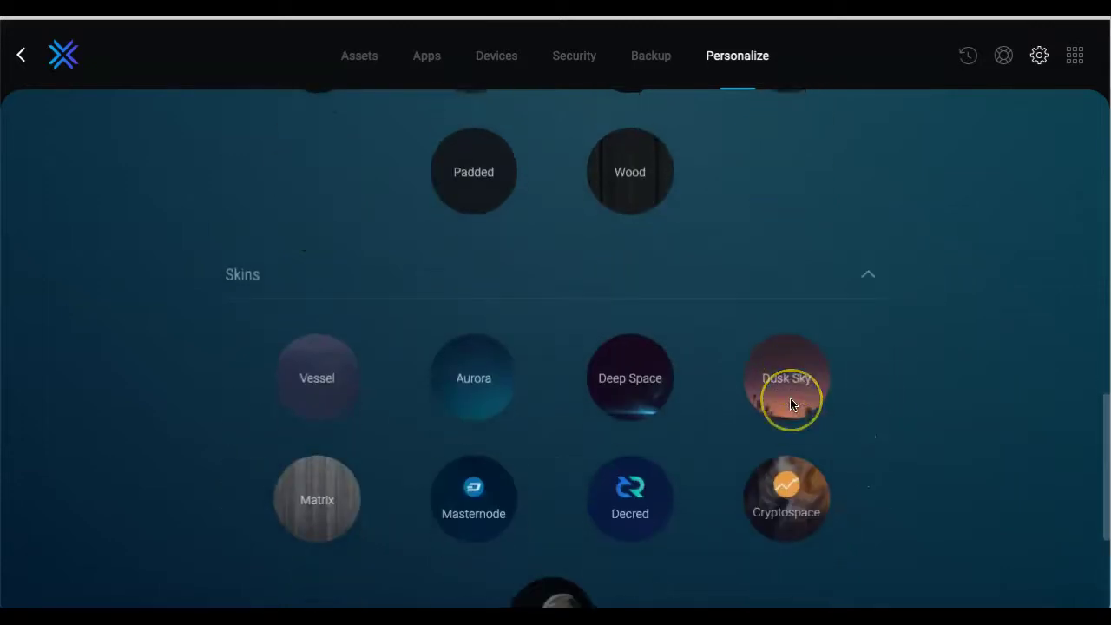
scroll(790, 402, "down", 2)
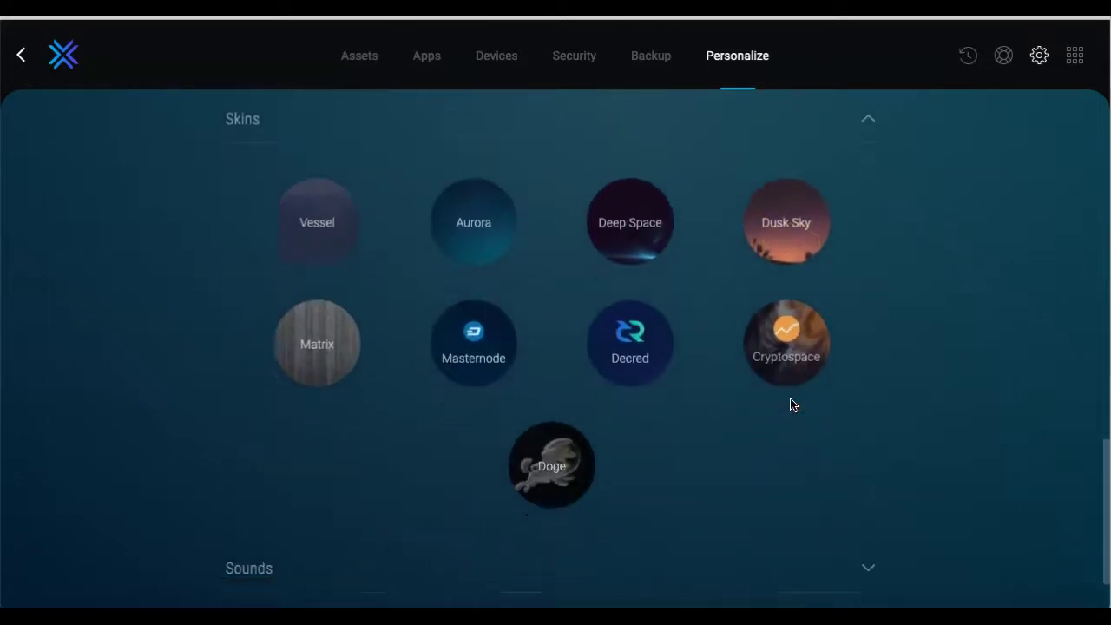
left_click(557, 449)
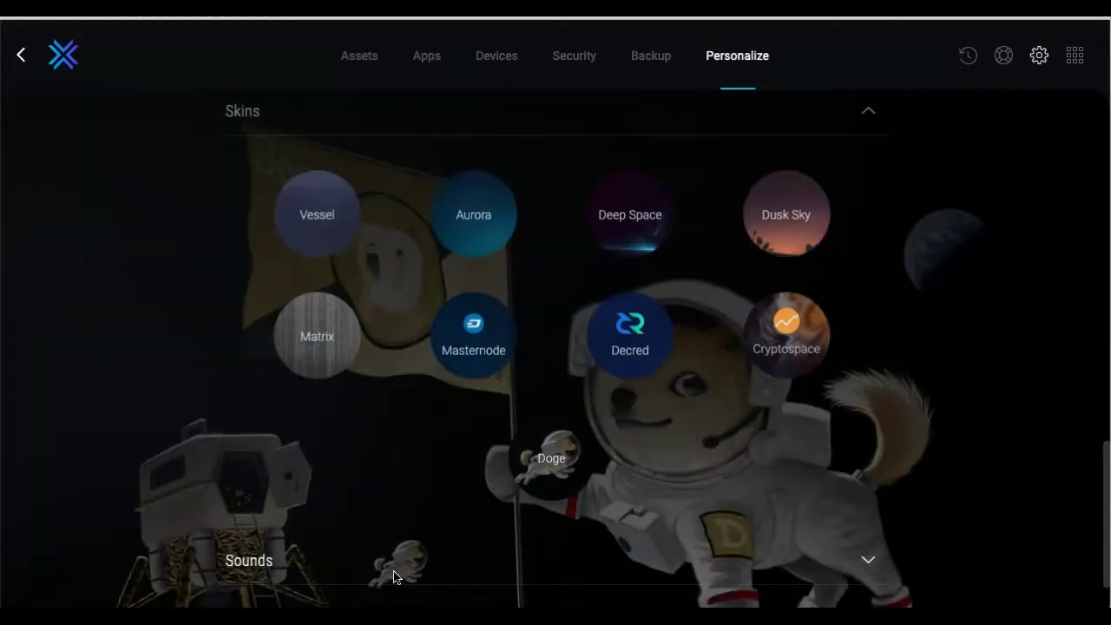
Try the Cryptospace, Dusk Sky, Deep Space, Decred, Masternode, Aurora, Vessel and Matrix skins, ending with a return to Doge.
left_click(801, 316)
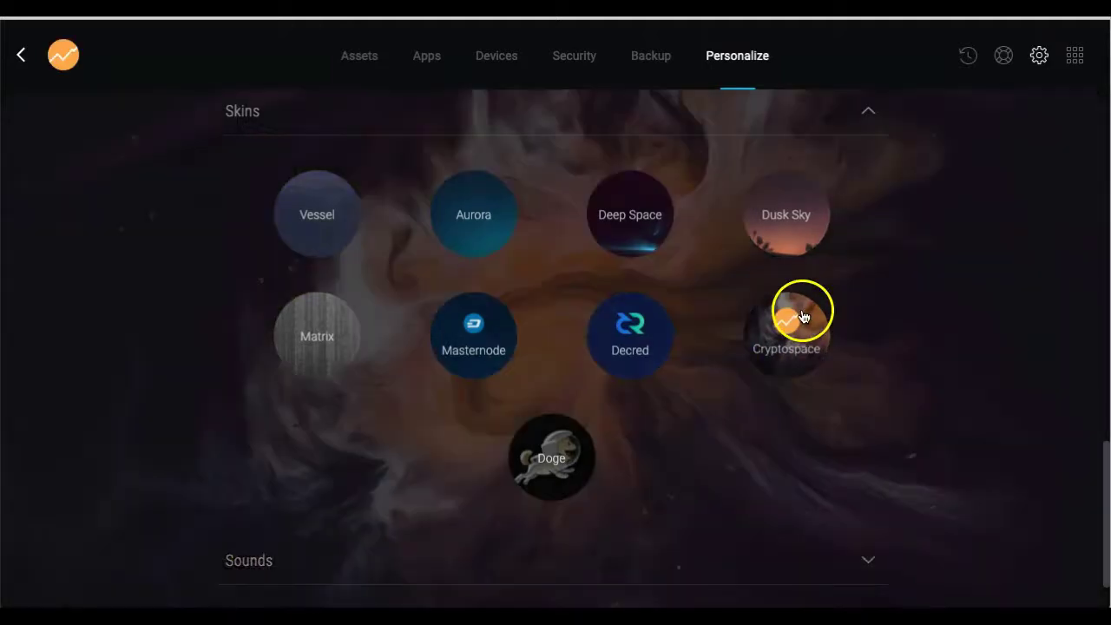
left_click(781, 243)
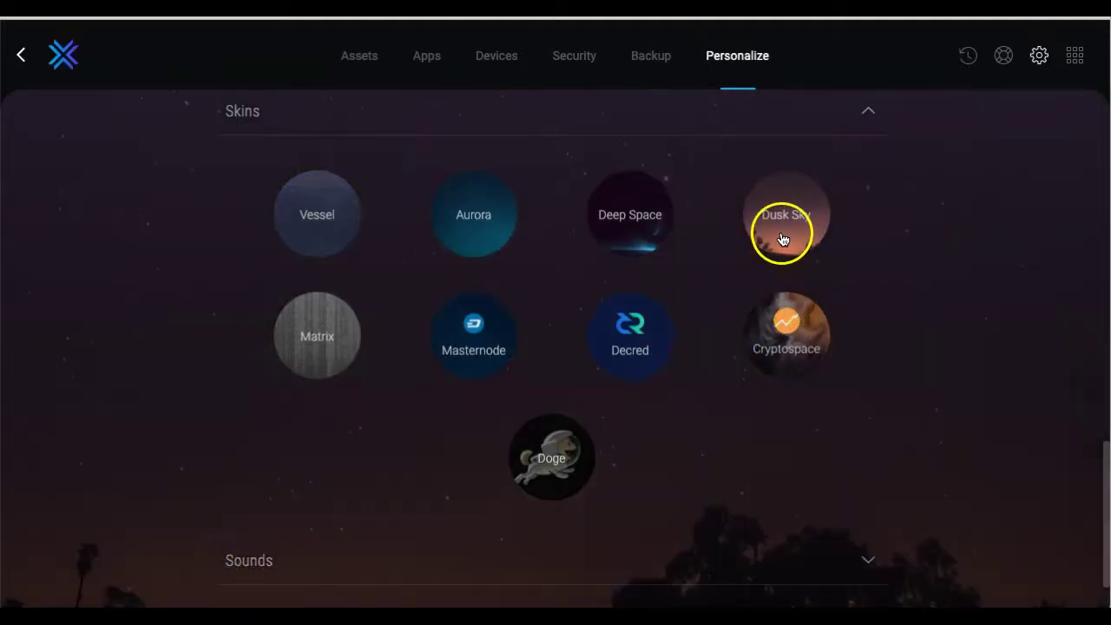
left_click(640, 222)
left_click(631, 295)
left_click(494, 316)
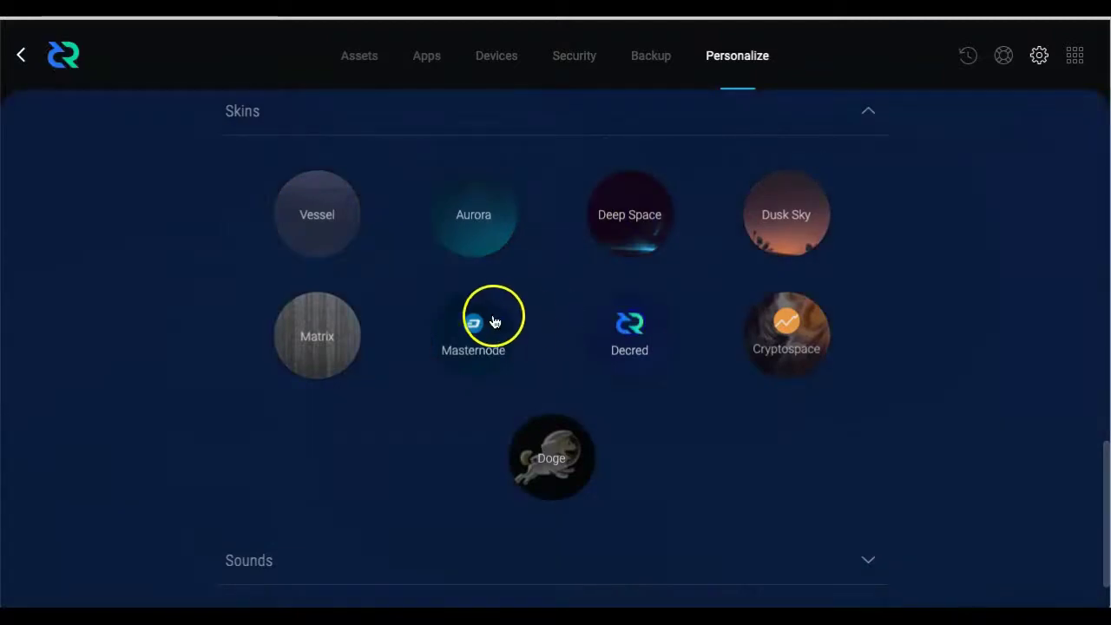
left_click(499, 193)
left_click(334, 209)
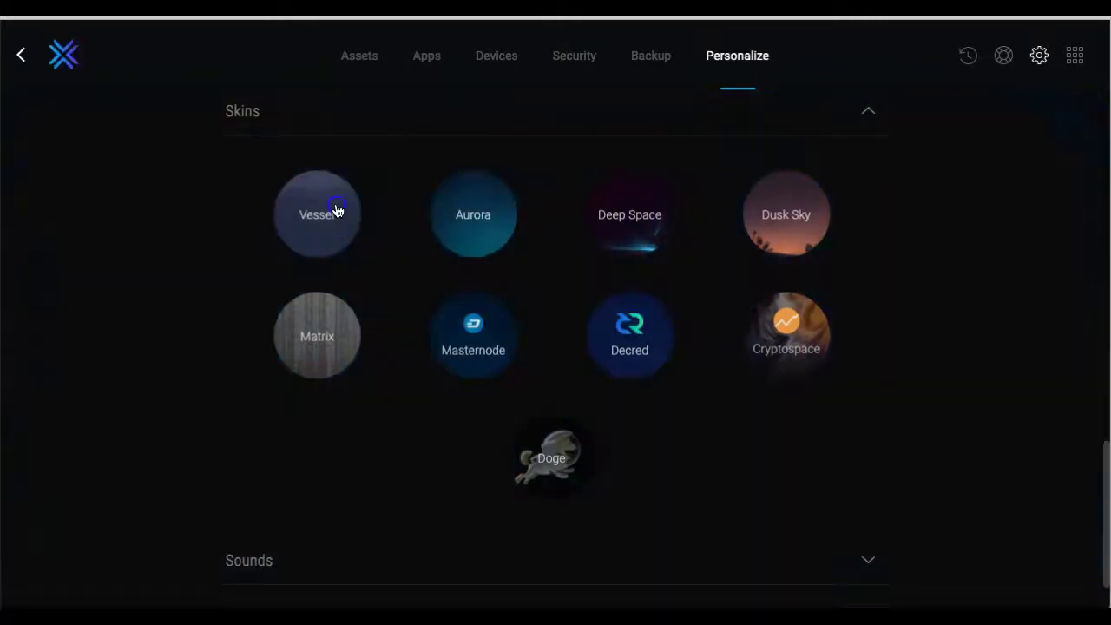
left_click(340, 345)
left_click(533, 446)
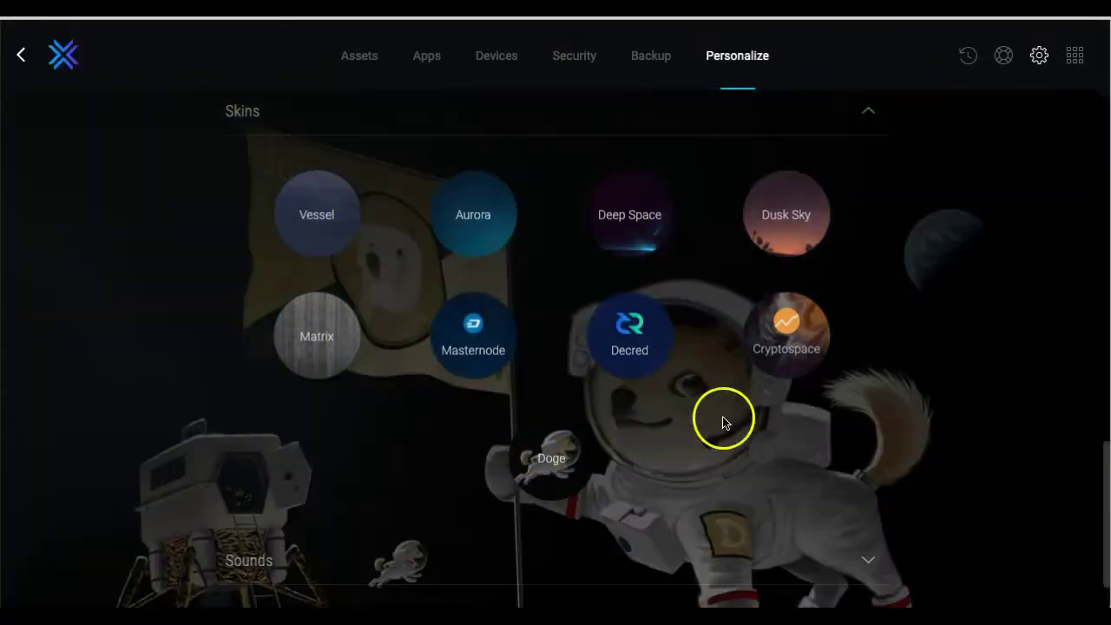
Expand the Sounds section and look back over the personalization options up to the page heading.
scroll(730, 419, "down", 1)
left_click(865, 483)
scroll(861, 486, "down", 1)
scroll(860, 491, "up", 6)
scroll(861, 492, "down", 6)
scroll(860, 492, "up", 8)
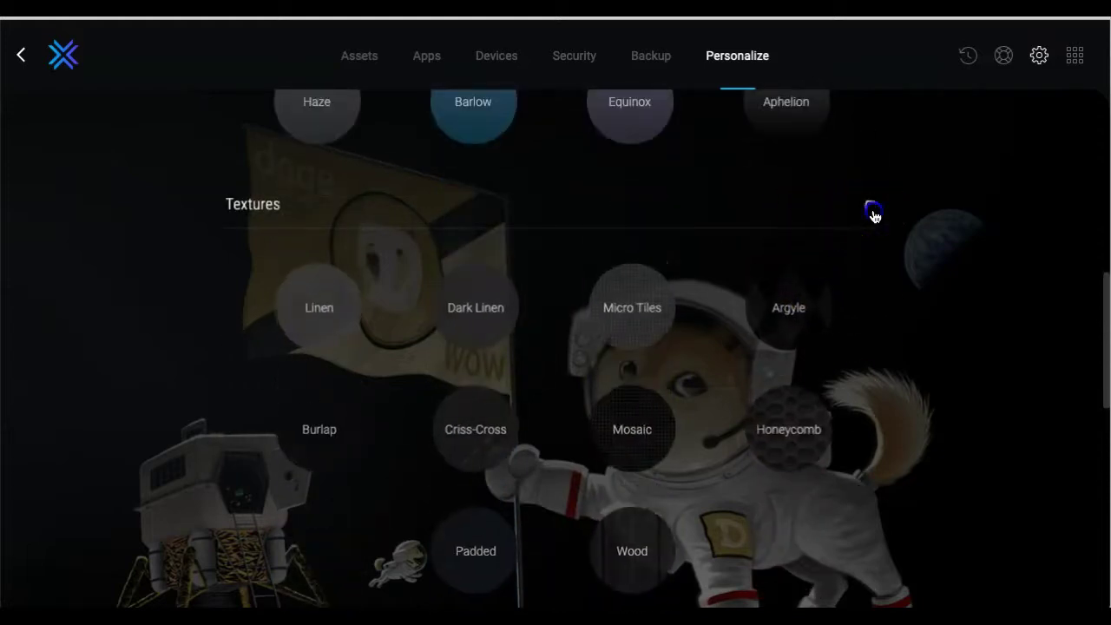
scroll(873, 216, "up", 8)
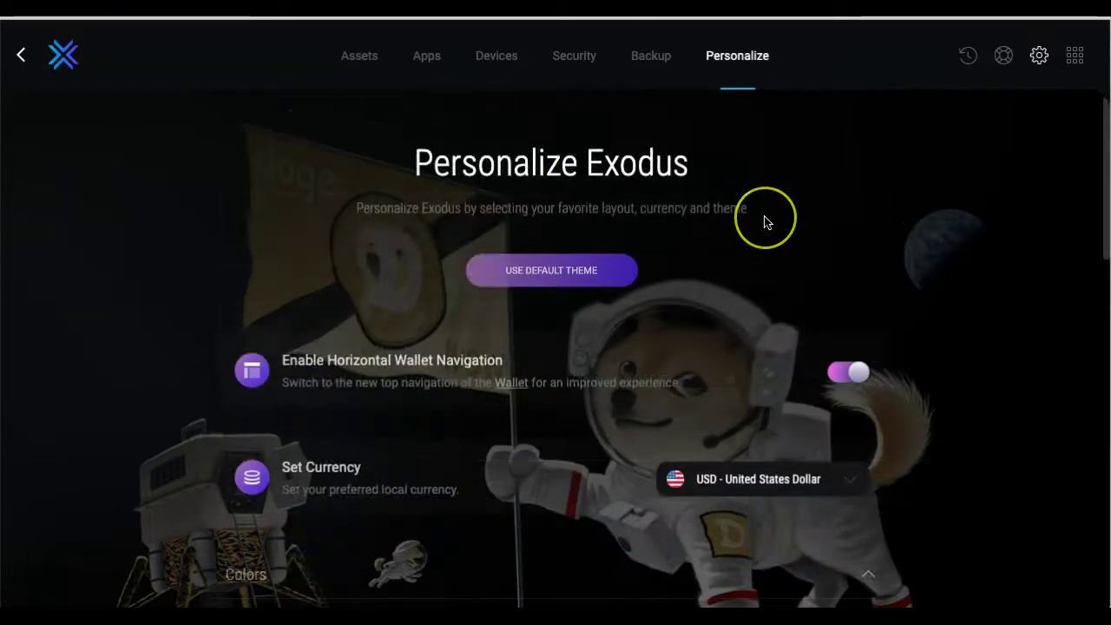
Return to the portfolio home page and check the balance, portfolio statistics and asset overview with the new skin.
left_click(63, 58)
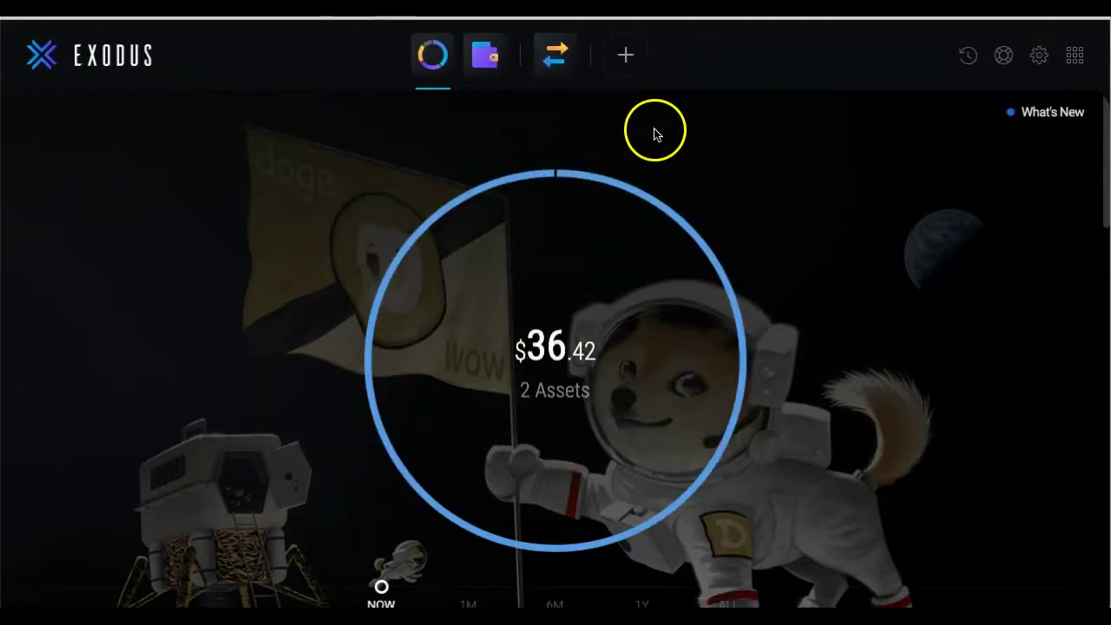
mouse_move(573, 265)
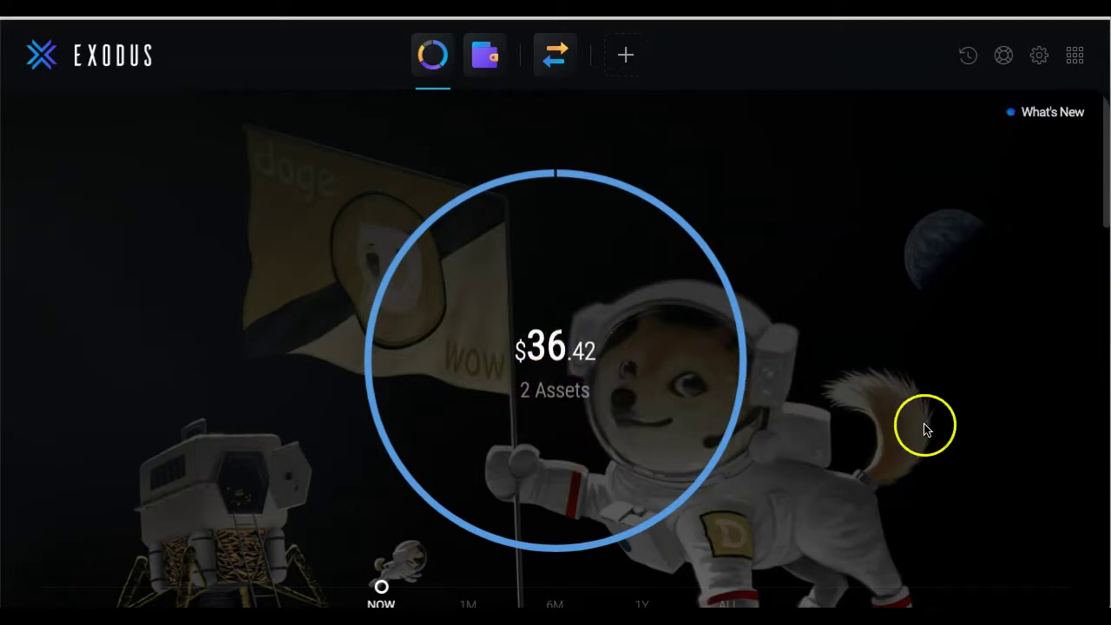
scroll(926, 427, "down", 3)
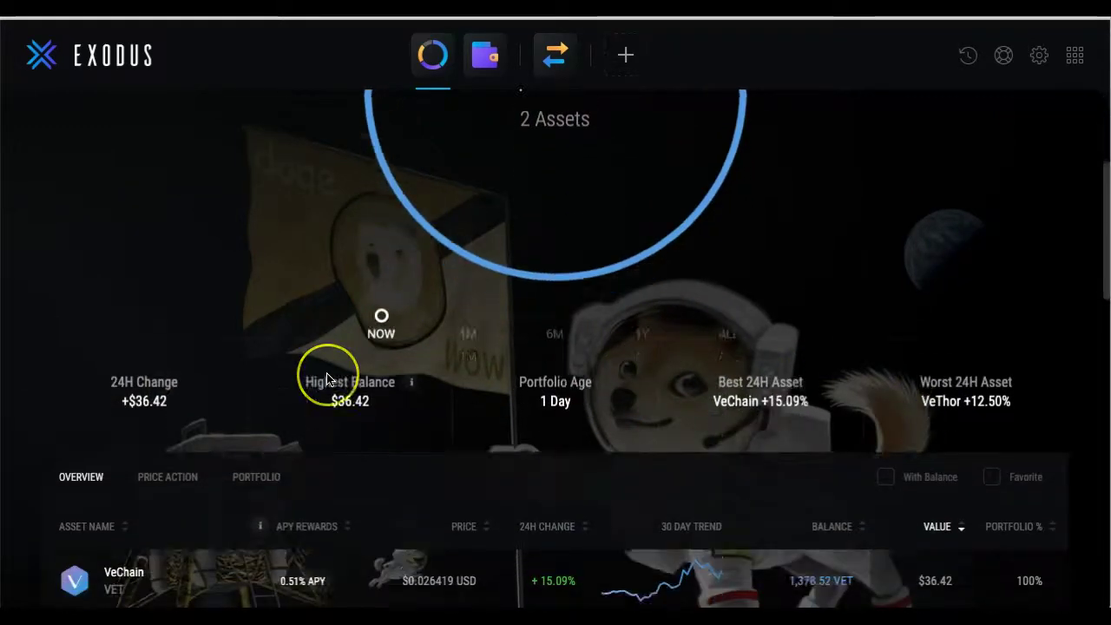
scroll(326, 379, "down", 2)
scroll(326, 380, "up", 4)
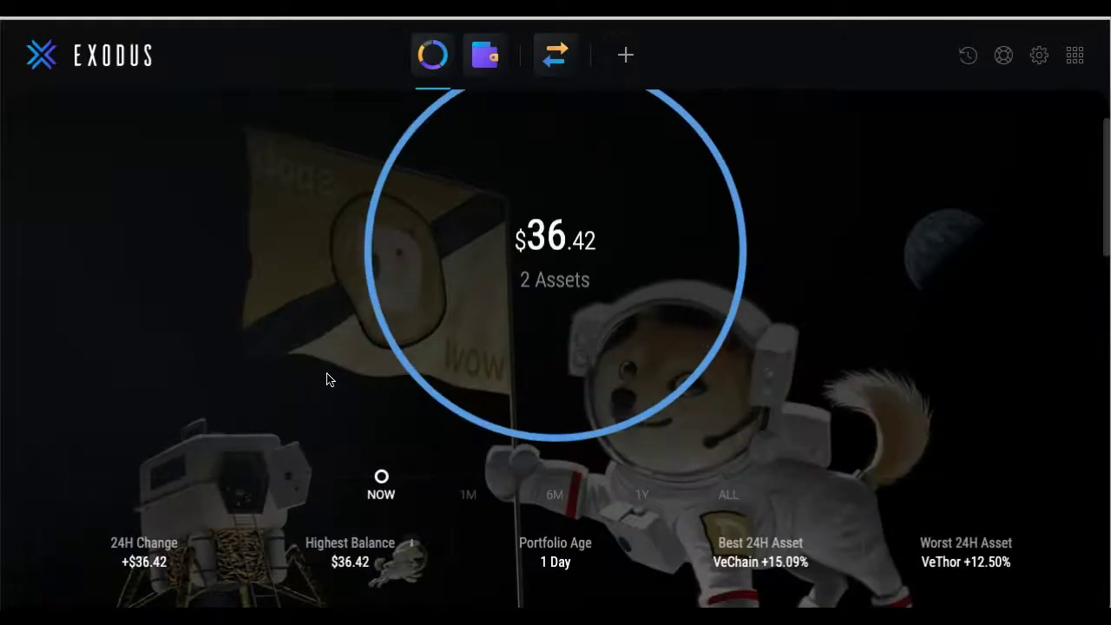
scroll(326, 380, "up", 1)
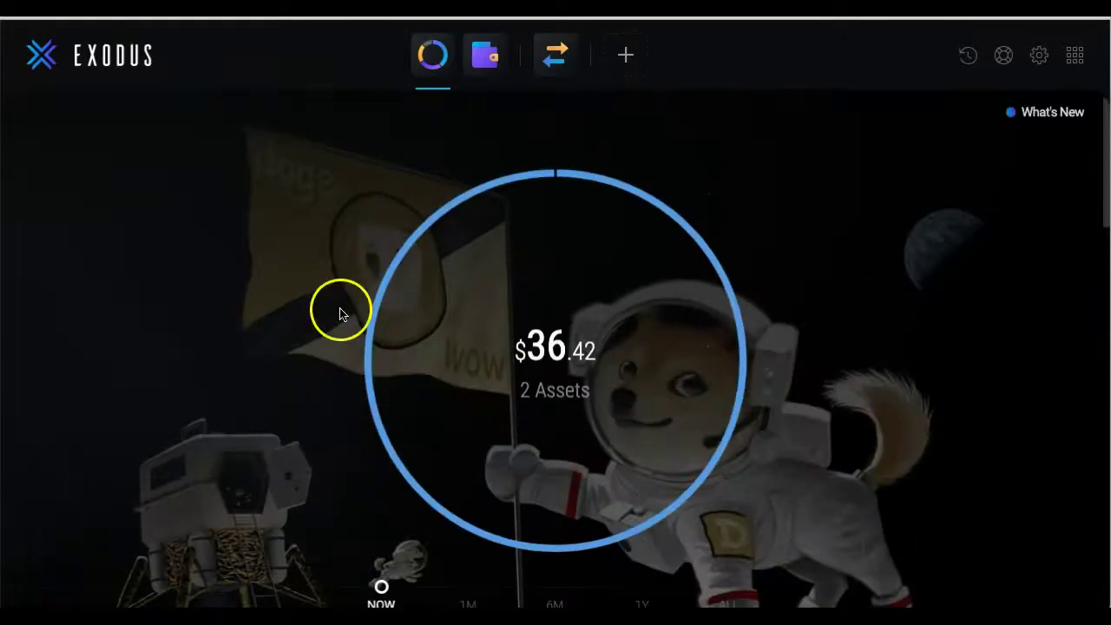
Open the VeChain wallet and examine the details of the received VET transaction.
left_click(483, 73)
scroll(901, 288, "down", 2)
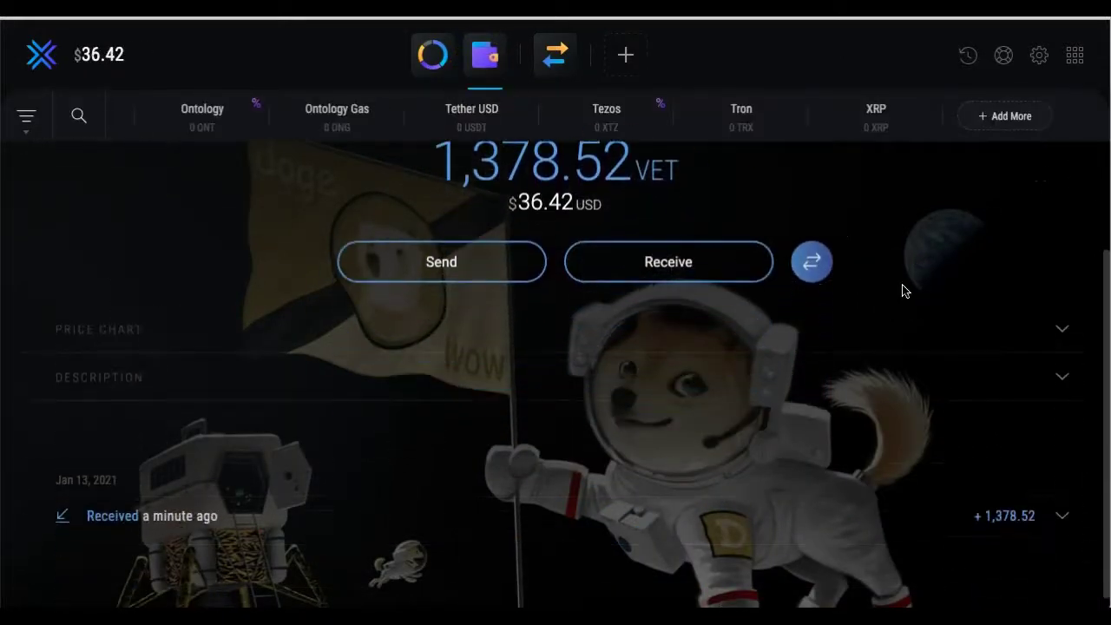
left_click(1061, 502)
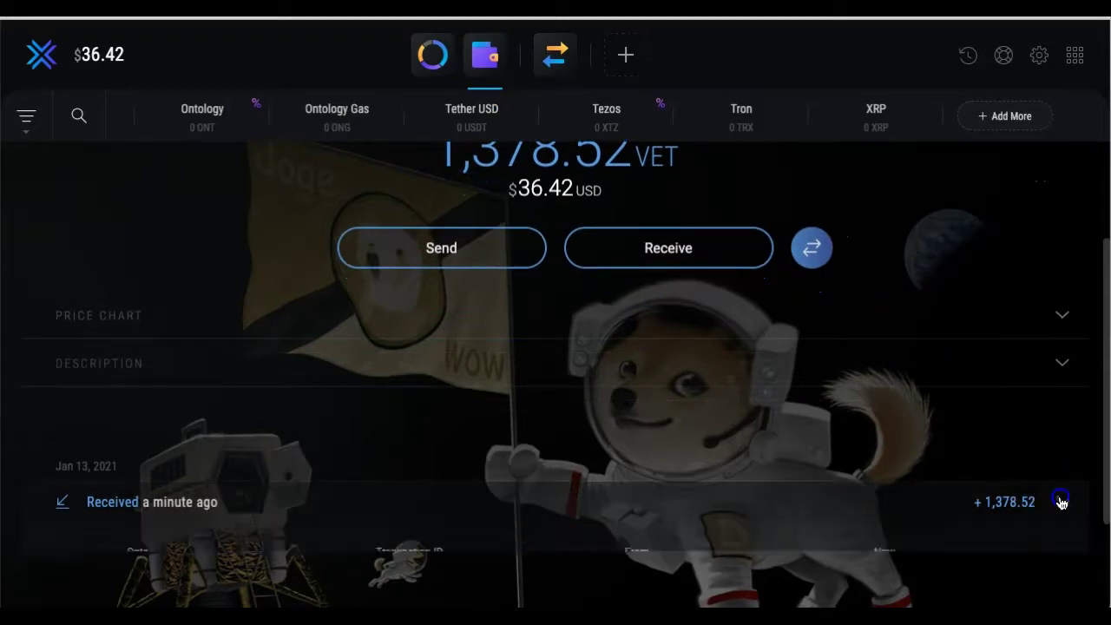
scroll(781, 446, "down", 1)
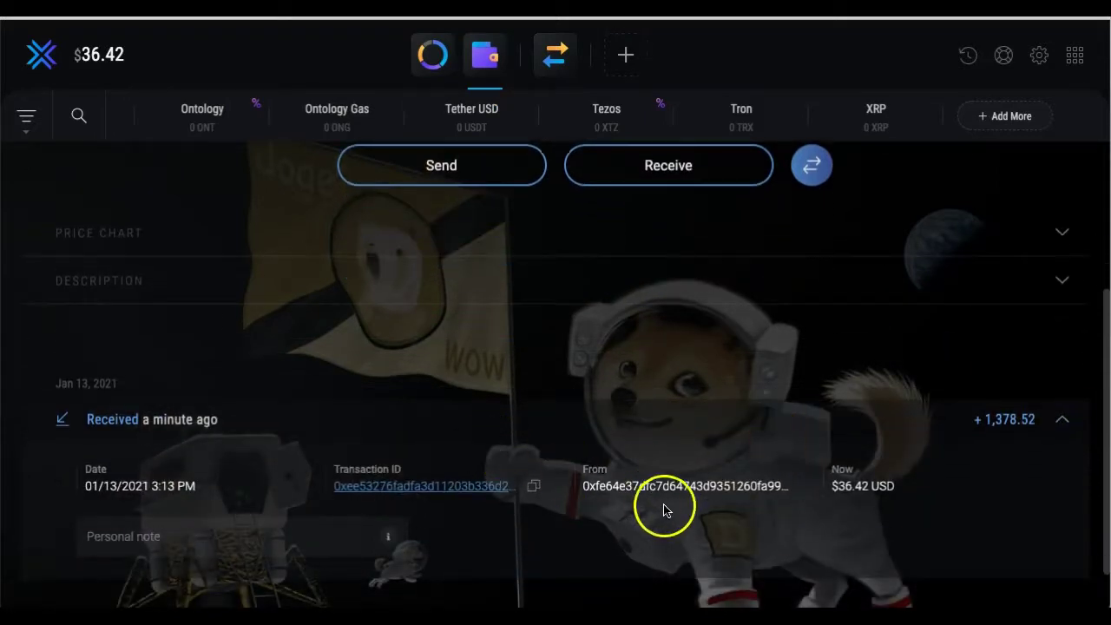
scroll(654, 512, "up", 3)
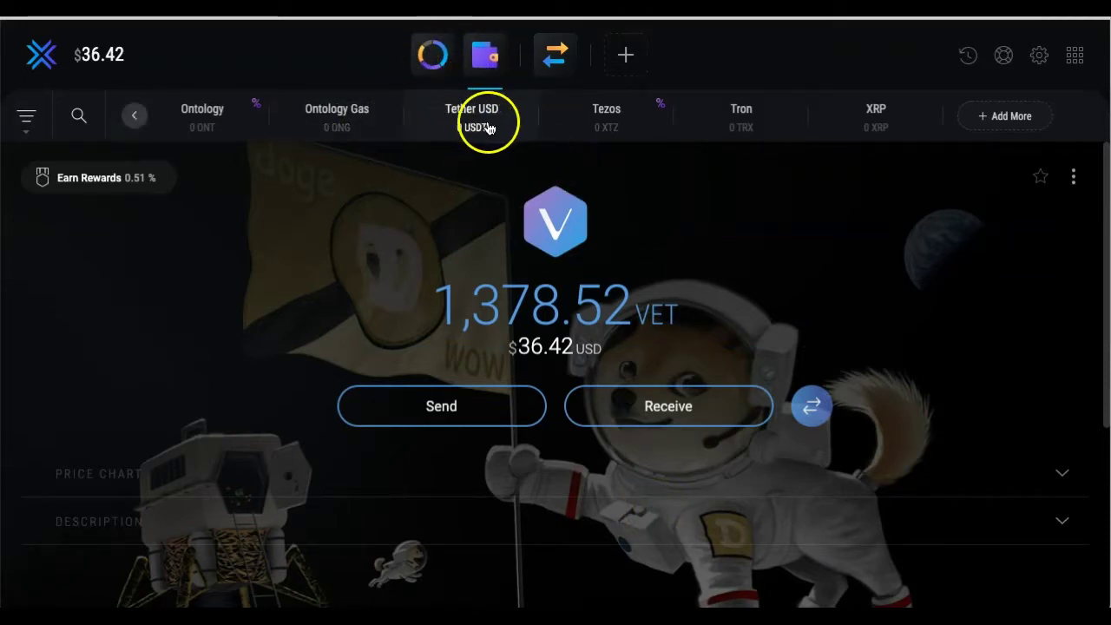
Look at the Tezos, Tron, XRP and Ontology wallet pages.
left_click(604, 122)
left_click(760, 132)
left_click(819, 119)
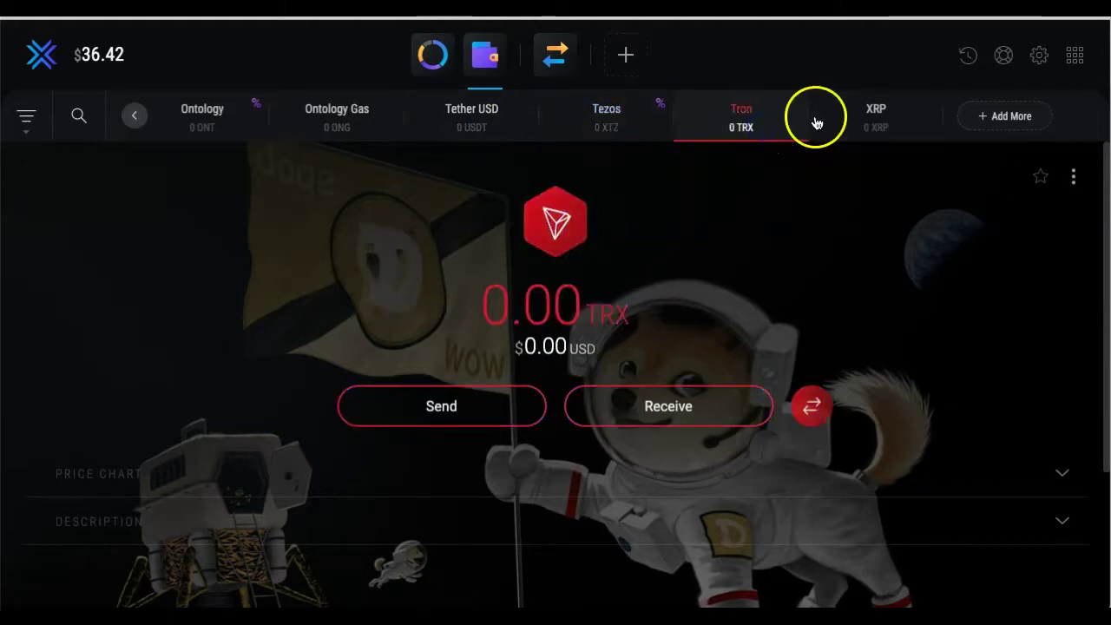
left_click(886, 129)
left_click(215, 109)
Go back through the asset strip and view the Ethereum, Hedera, Litecoin, NEO and EOS wallet pages.
left_click(134, 115)
left_click(323, 138)
left_click(428, 118)
left_click(580, 119)
left_click(744, 130)
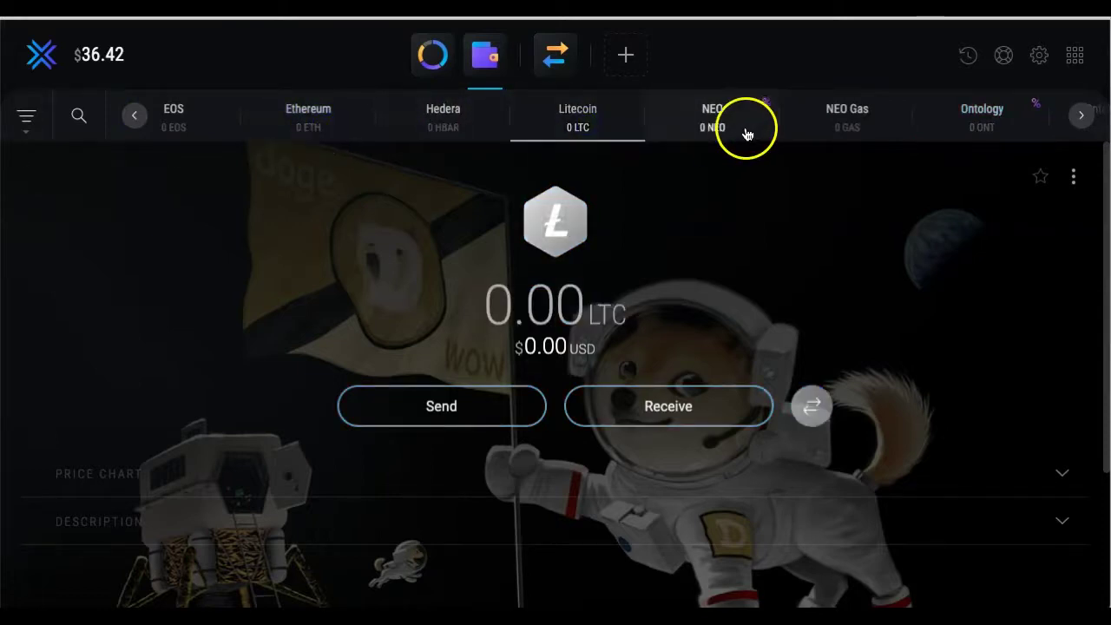
left_click(619, 131)
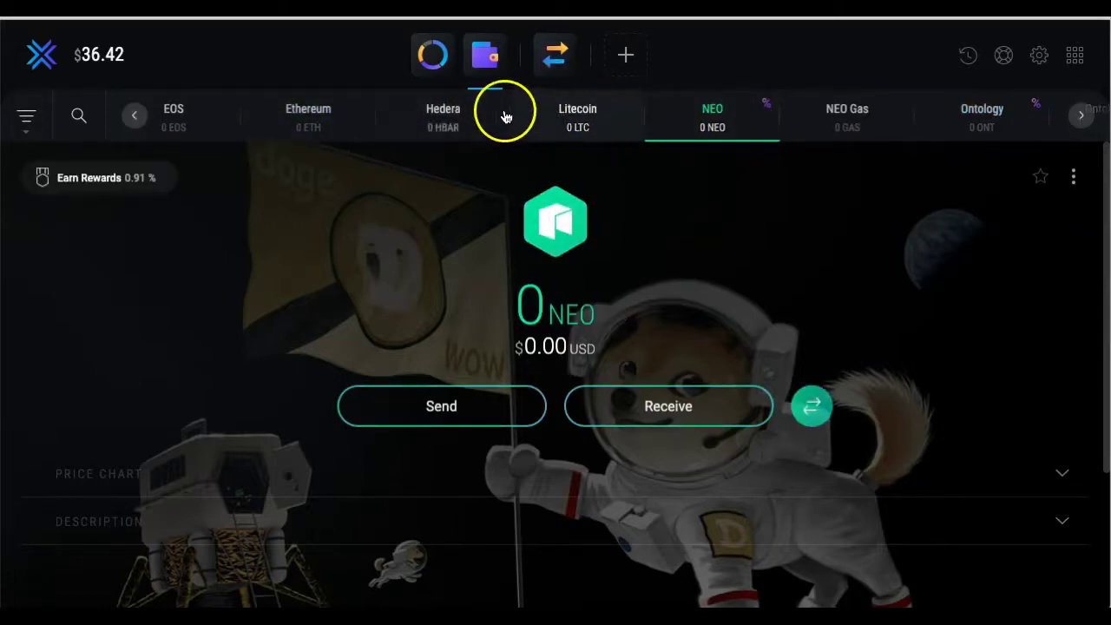
left_click(196, 112)
View the Chainlink, Bitcoin SV, Cosmos and Dai wallet pages, looking through the full Dai page.
left_click(135, 115)
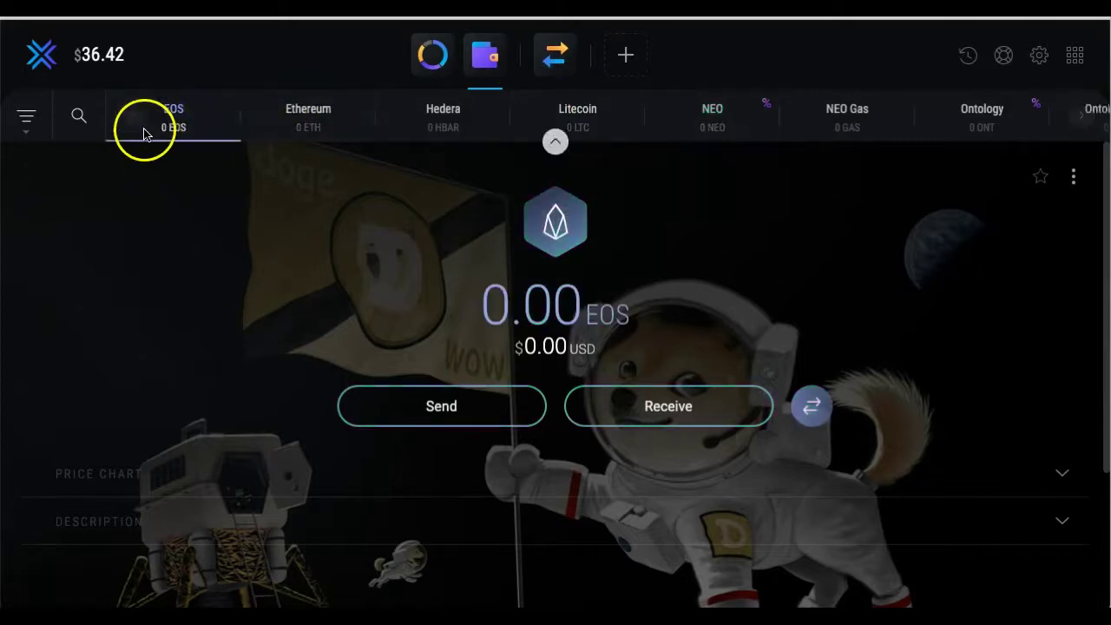
left_click(134, 116)
left_click(135, 115)
left_click(308, 124)
left_click(201, 110)
left_click(428, 127)
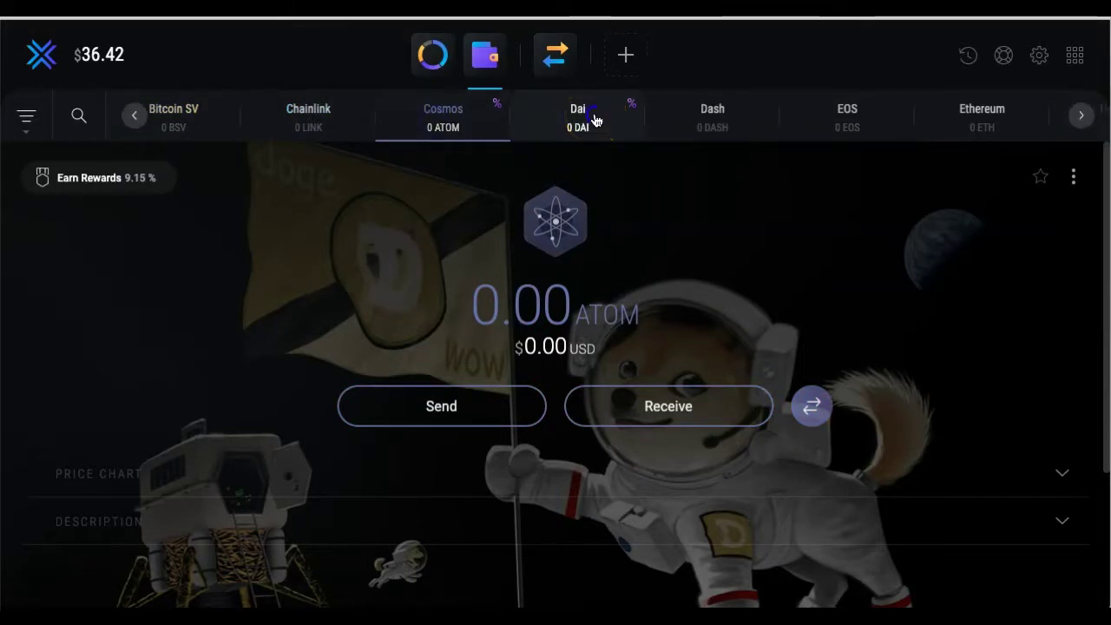
left_click(596, 119)
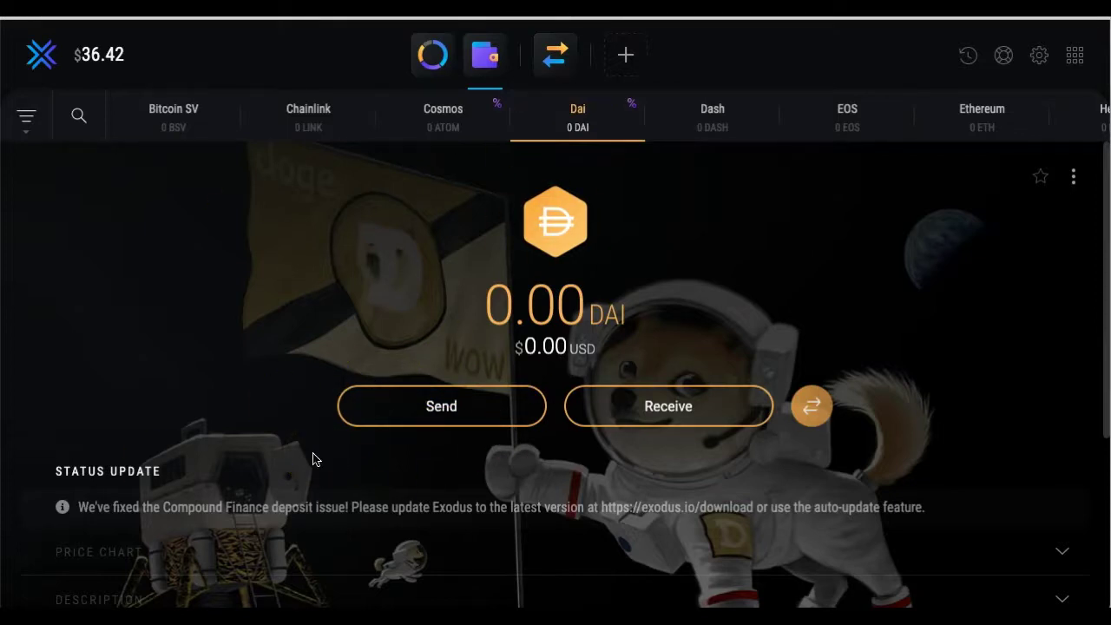
scroll(314, 460, "down", 5)
scroll(314, 459, "up", 5)
Return to the portfolio home page and examine the supported assets' rewards, prices, 24-hour changes and balances in the overview table.
left_click(434, 55)
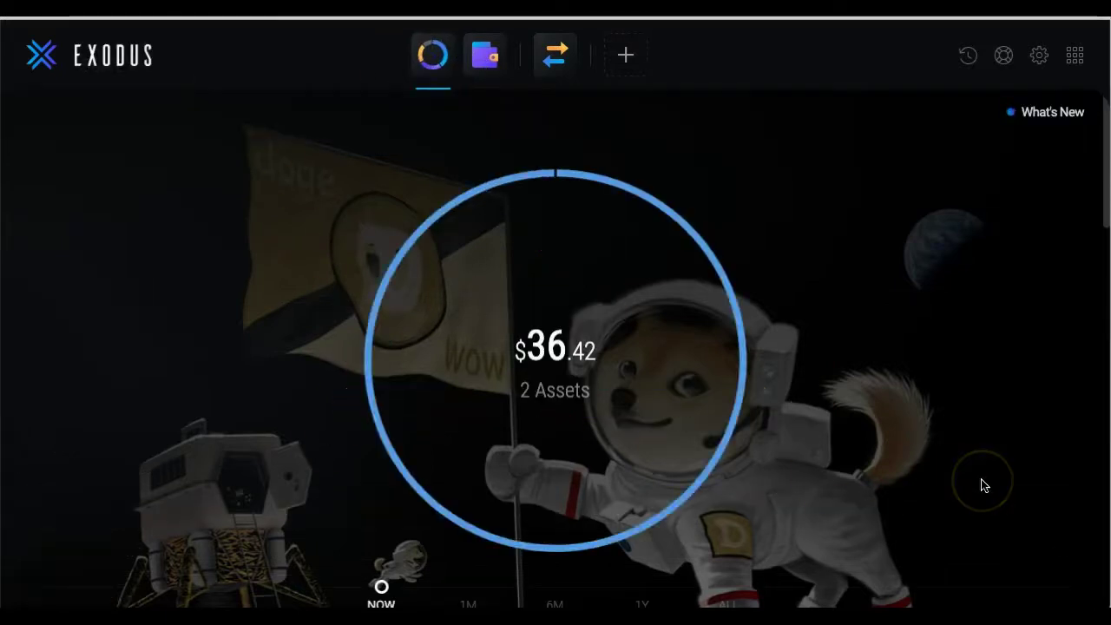
scroll(984, 485, "down", 5)
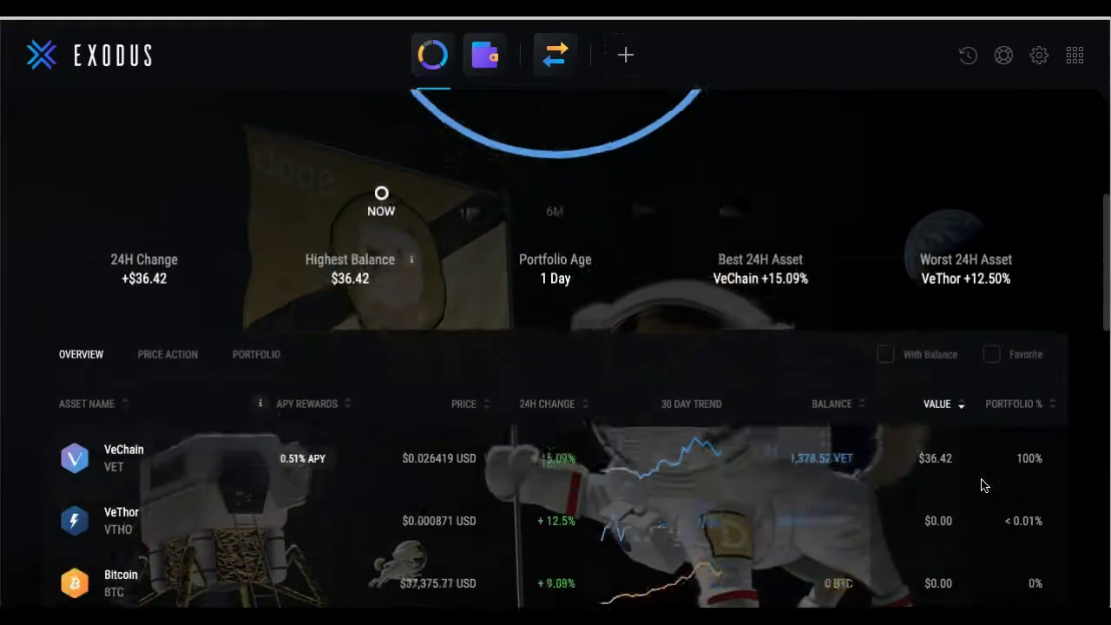
scroll(983, 485, "down", 1)
scroll(984, 485, "down", 3)
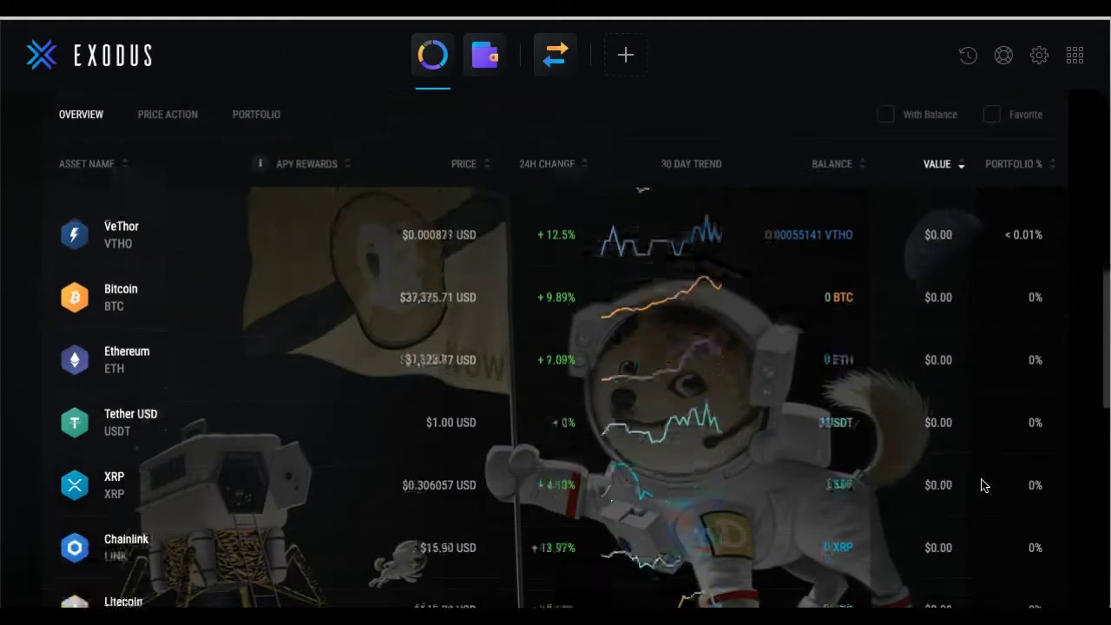
scroll(1001, 443, "up", 2)
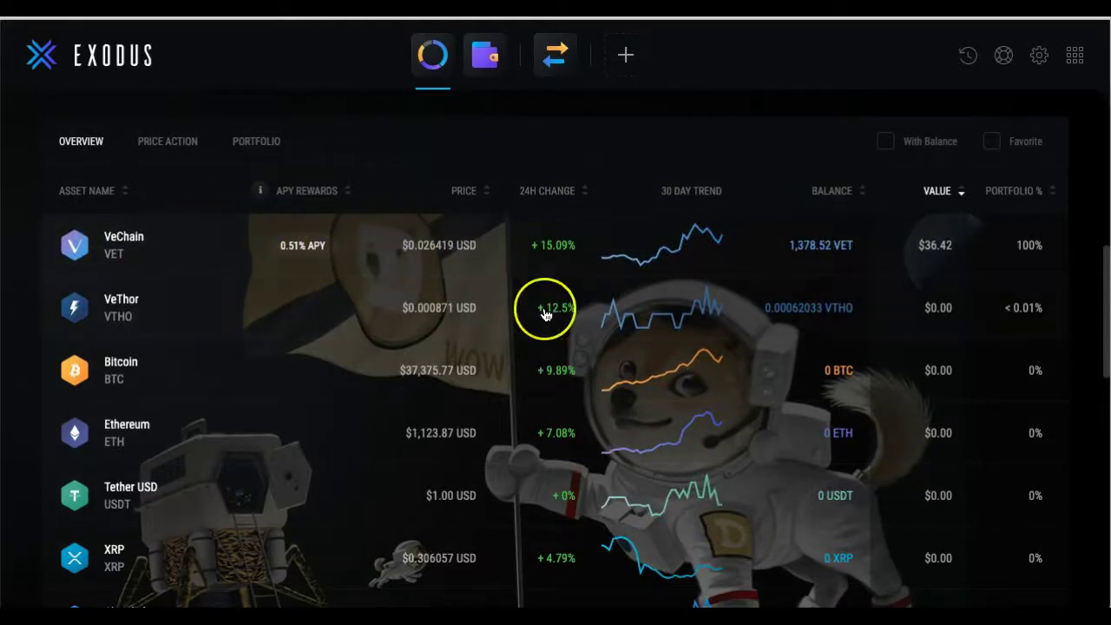
scroll(543, 310, "down", 3)
scroll(545, 315, "down", 3)
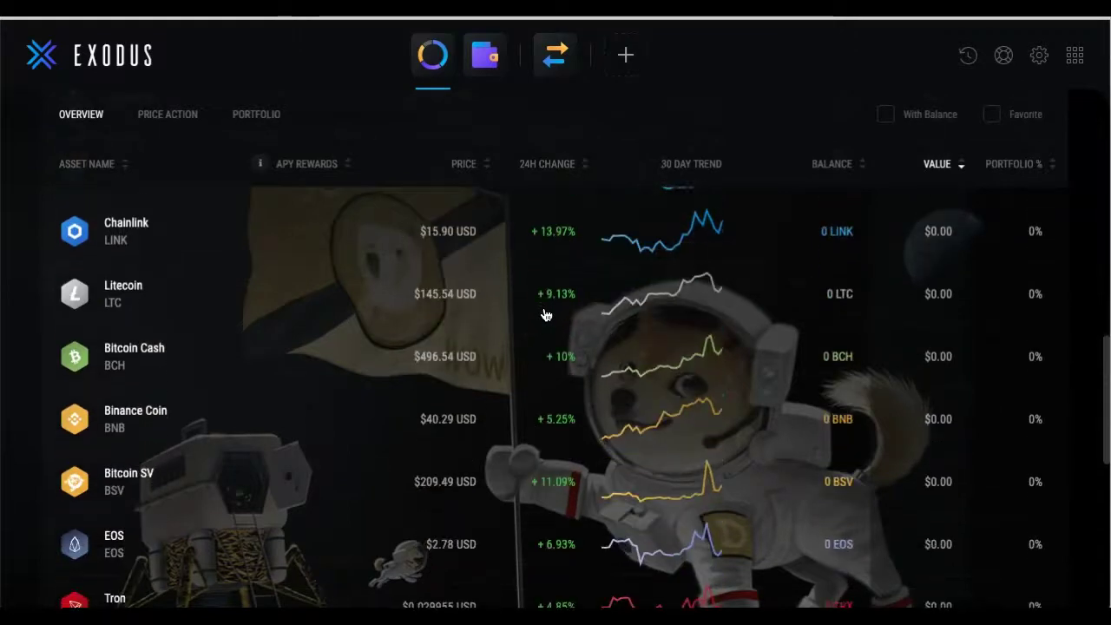
scroll(545, 314, "down", 5)
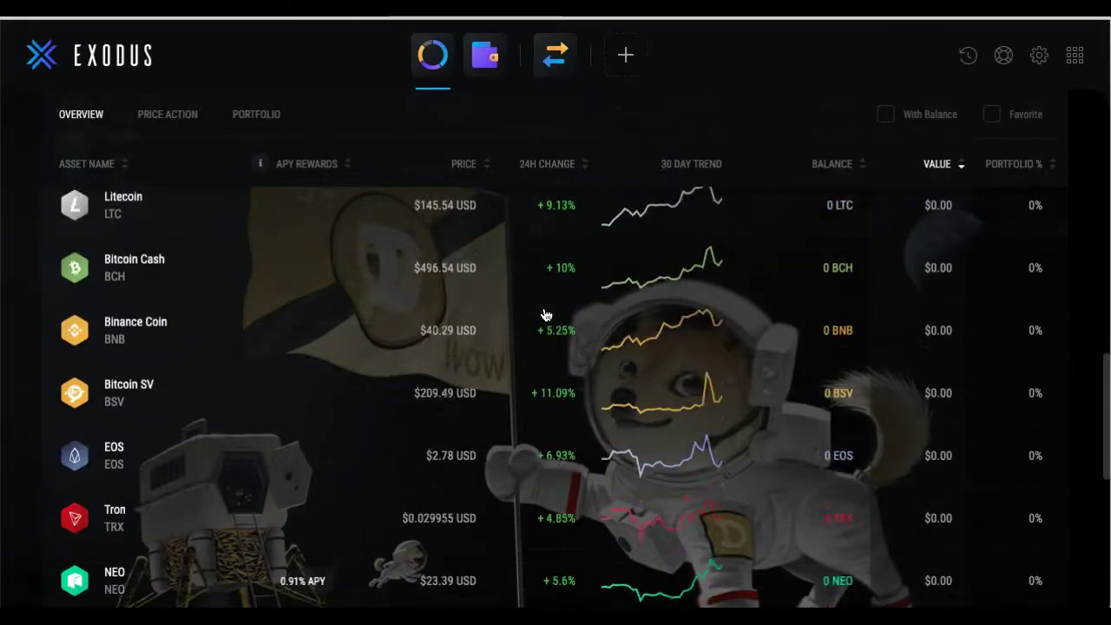
scroll(546, 315, "down", 3)
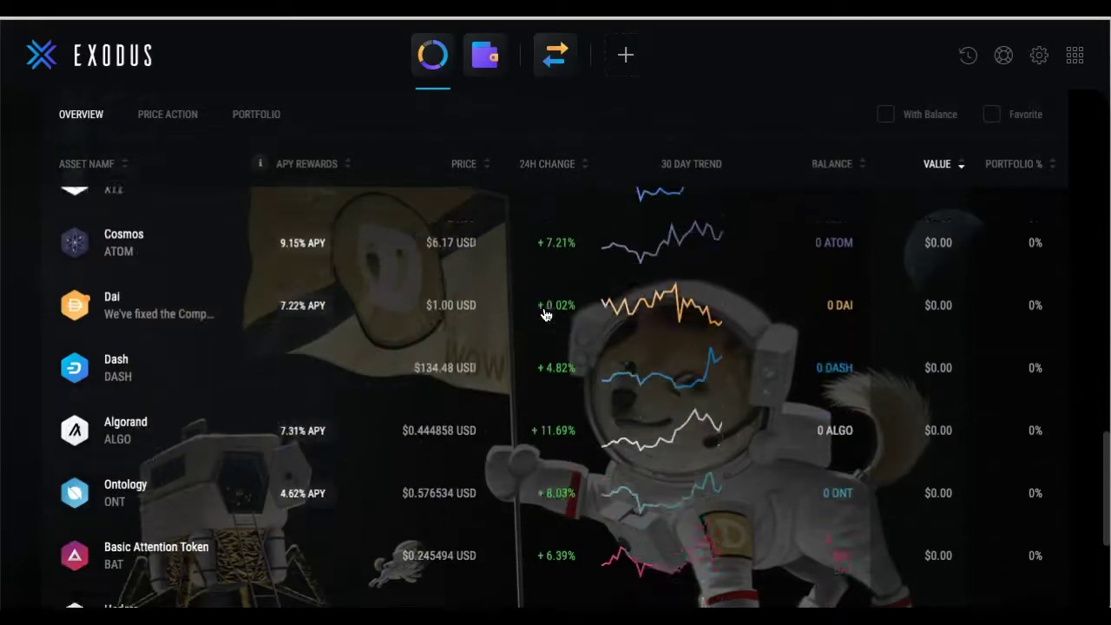
scroll(545, 314, "up", 12)
scroll(545, 314, "up", 3)
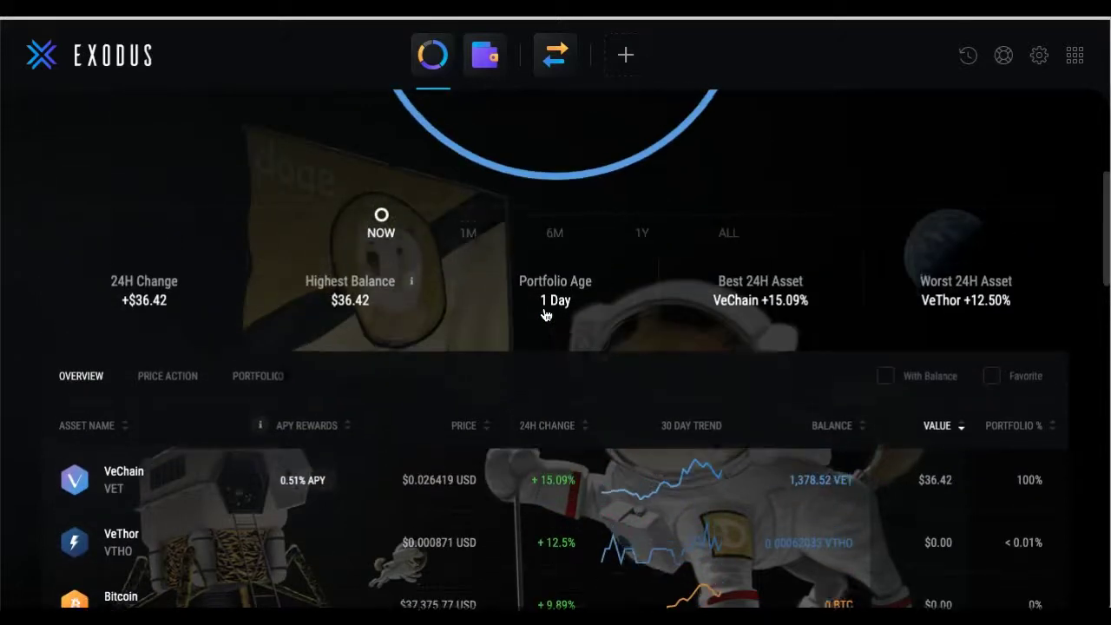
Filter the portfolio overview table to assets with a balance and look at the filtered list.
left_click(886, 380)
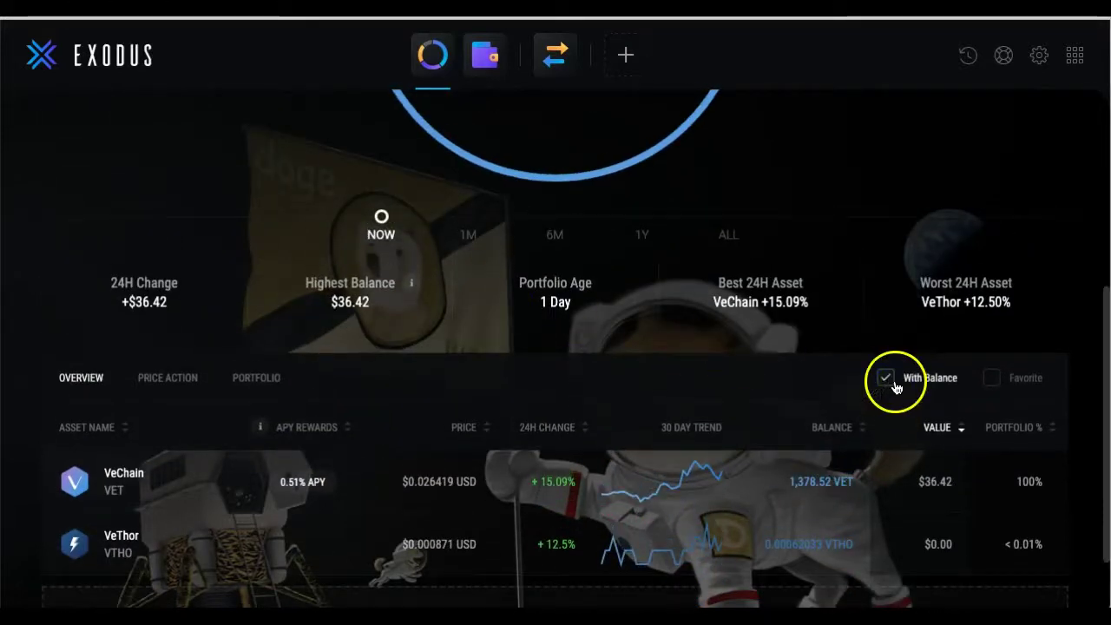
scroll(902, 374, "down", 2)
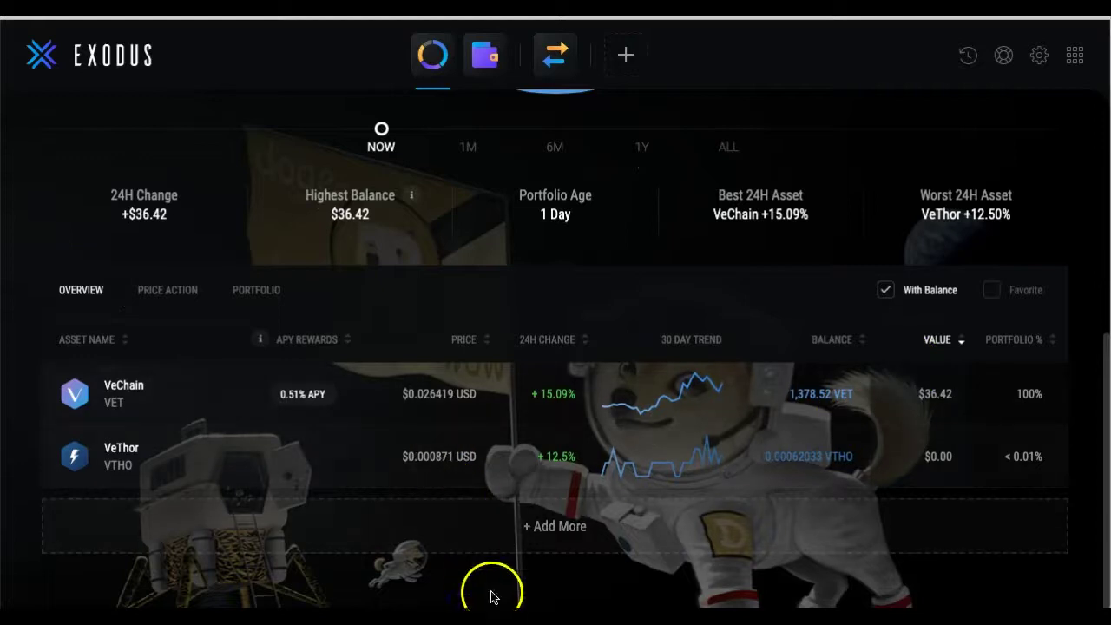
mouse_move(694, 458)
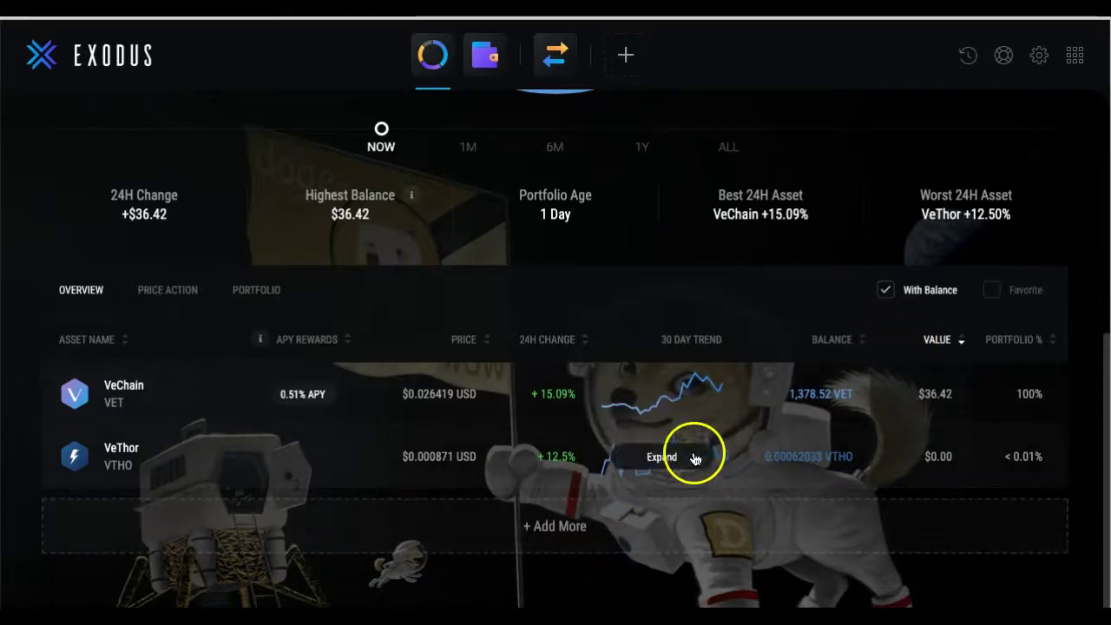
Remove the balance filter and look through the full list of assets on the portfolio page.
left_click(888, 290)
scroll(903, 392, "down", 5)
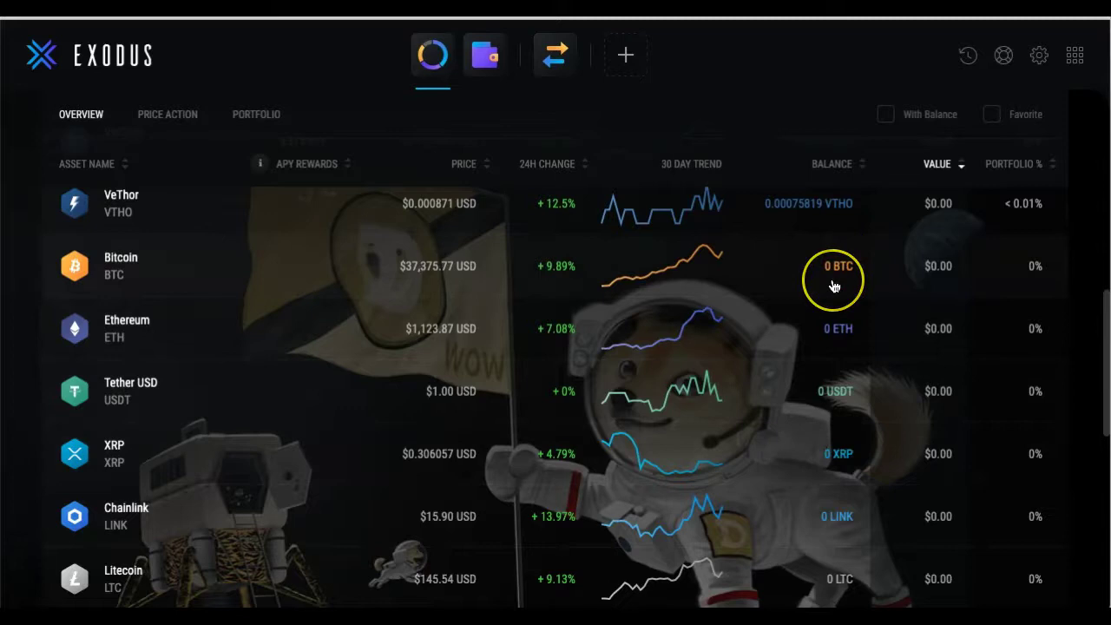
scroll(833, 287, "up", 5)
scroll(856, 287, "down", 2)
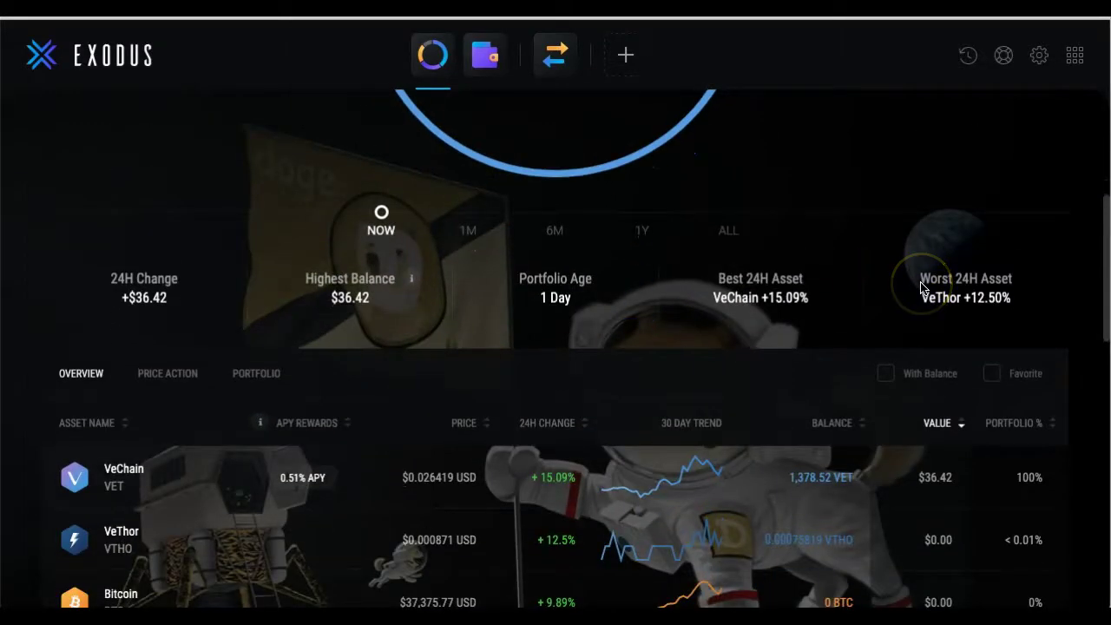
scroll(922, 288, "up", 4)
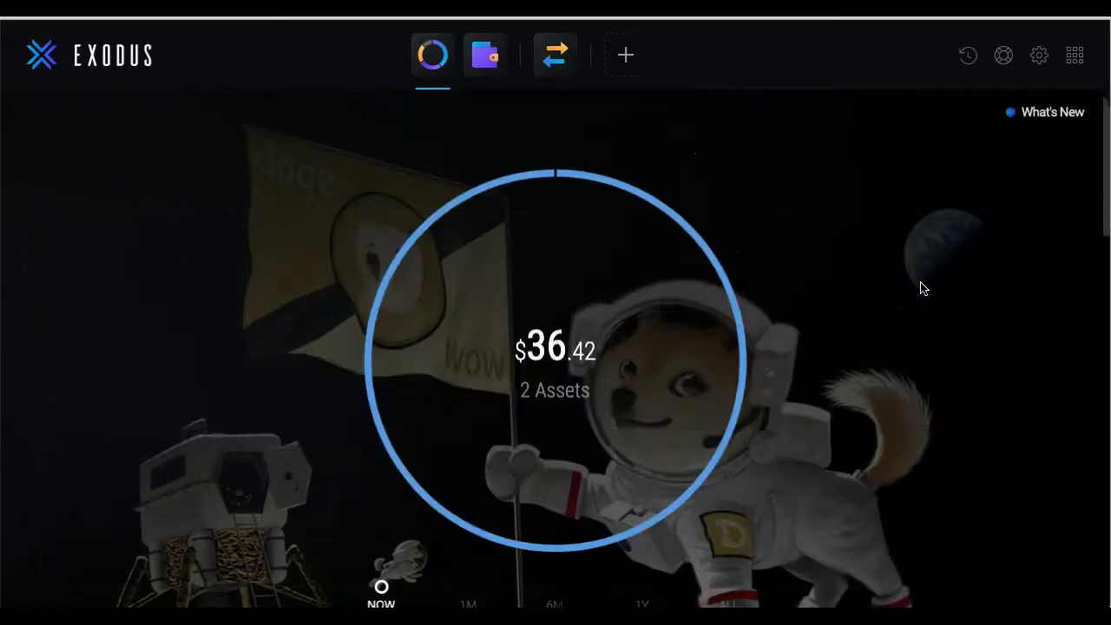
Open the exchange page and choose VeChain as the asset to exchange.
left_click(556, 59)
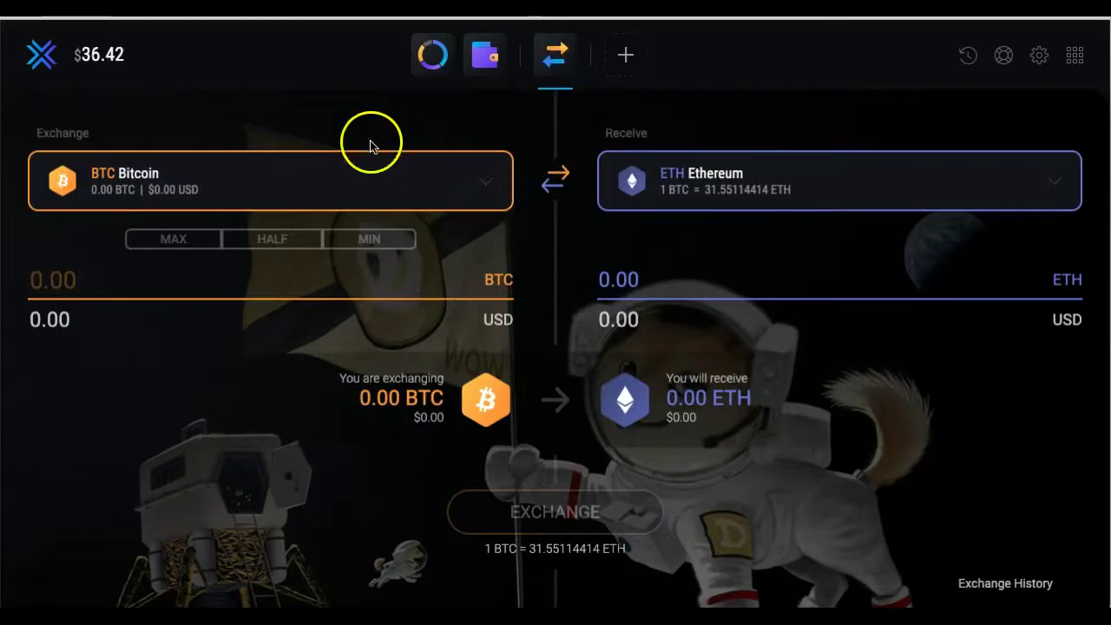
left_click(486, 176)
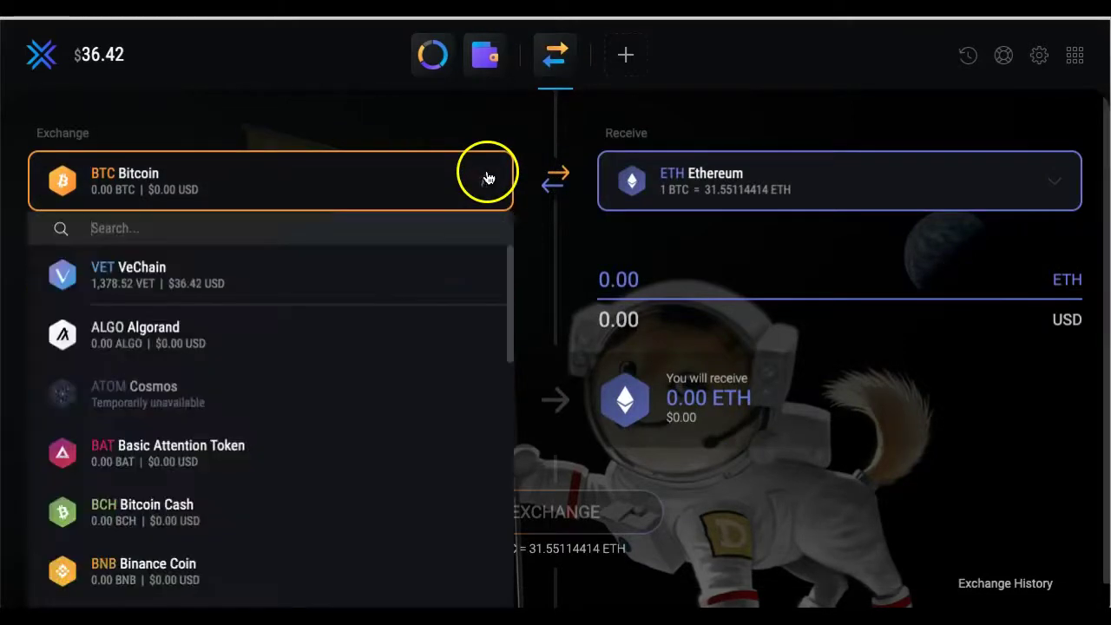
left_click(232, 271)
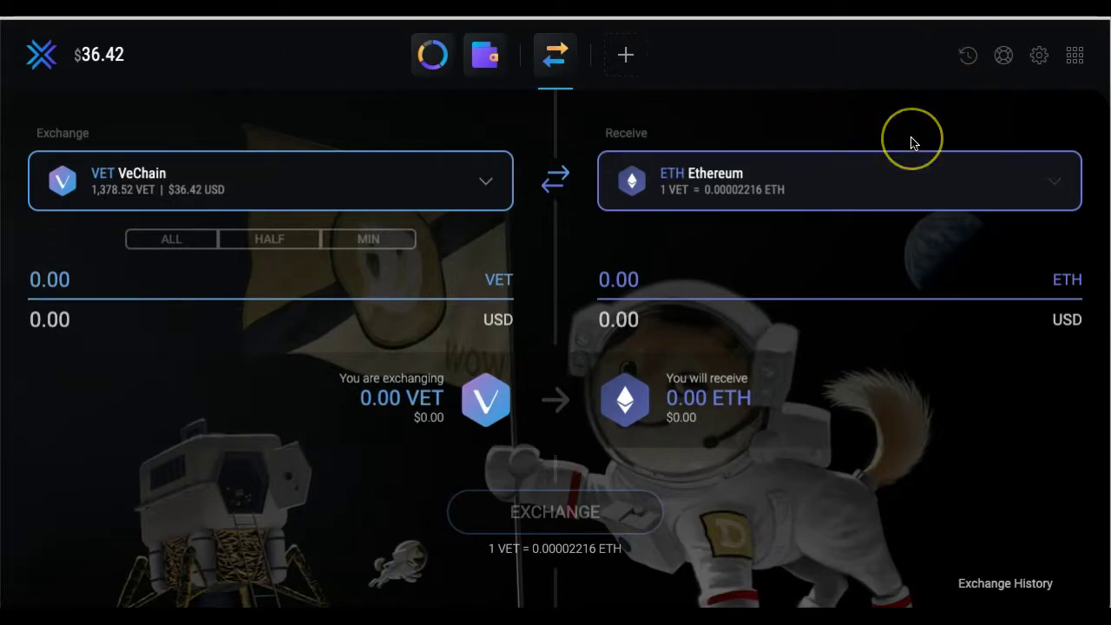
Look through the assets that can be received in exchange for VeChain, keeping Ethereum selected.
left_click(822, 185)
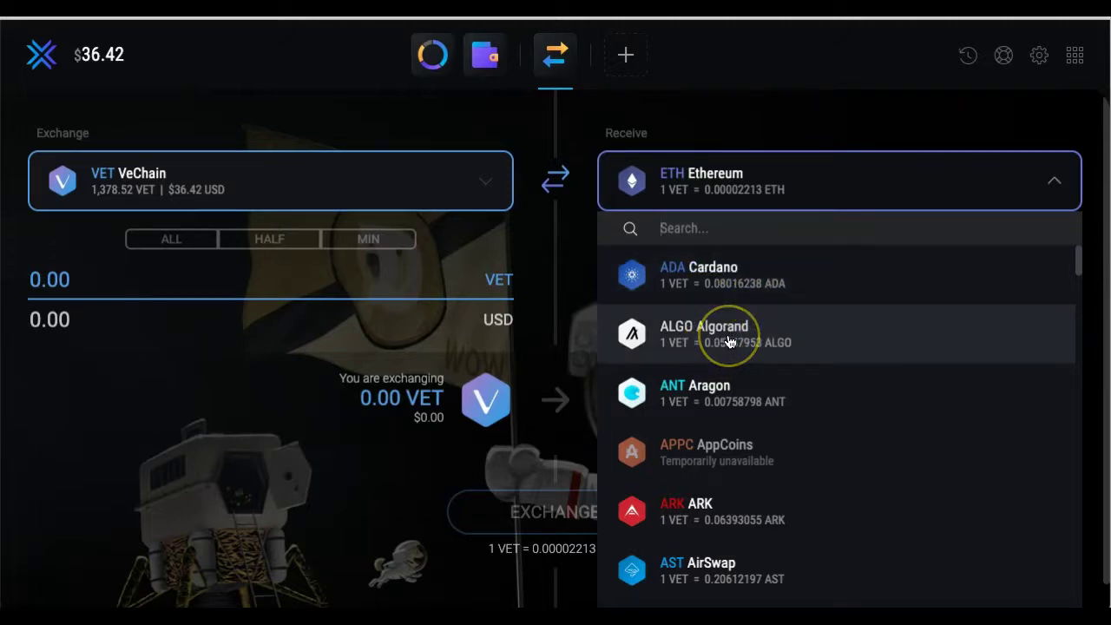
scroll(729, 390, "down", 4)
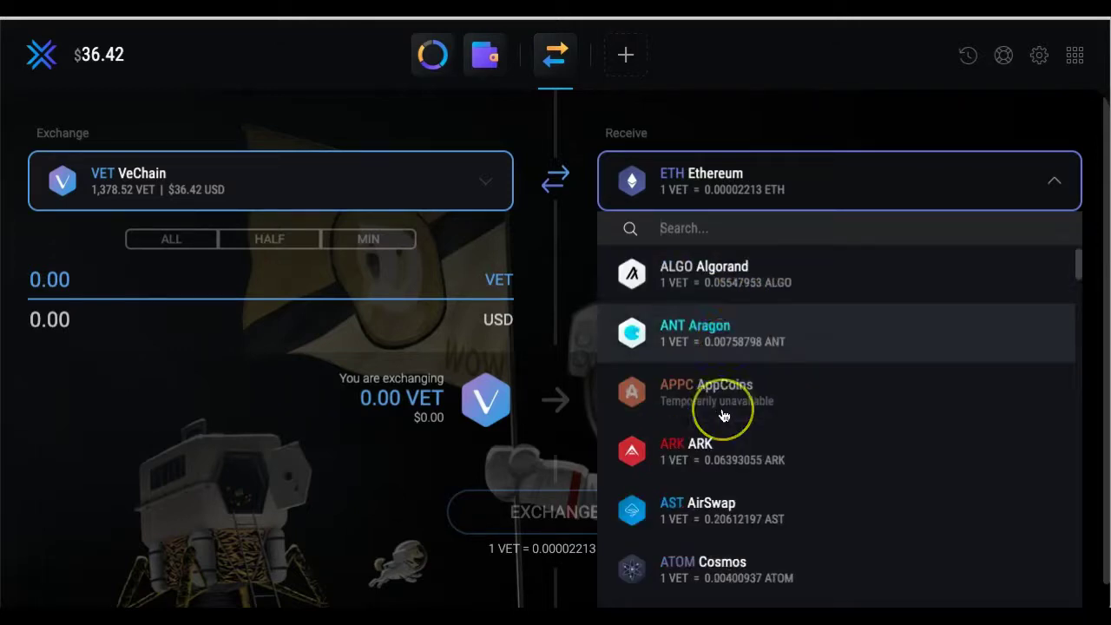
scroll(724, 417, "down", 3)
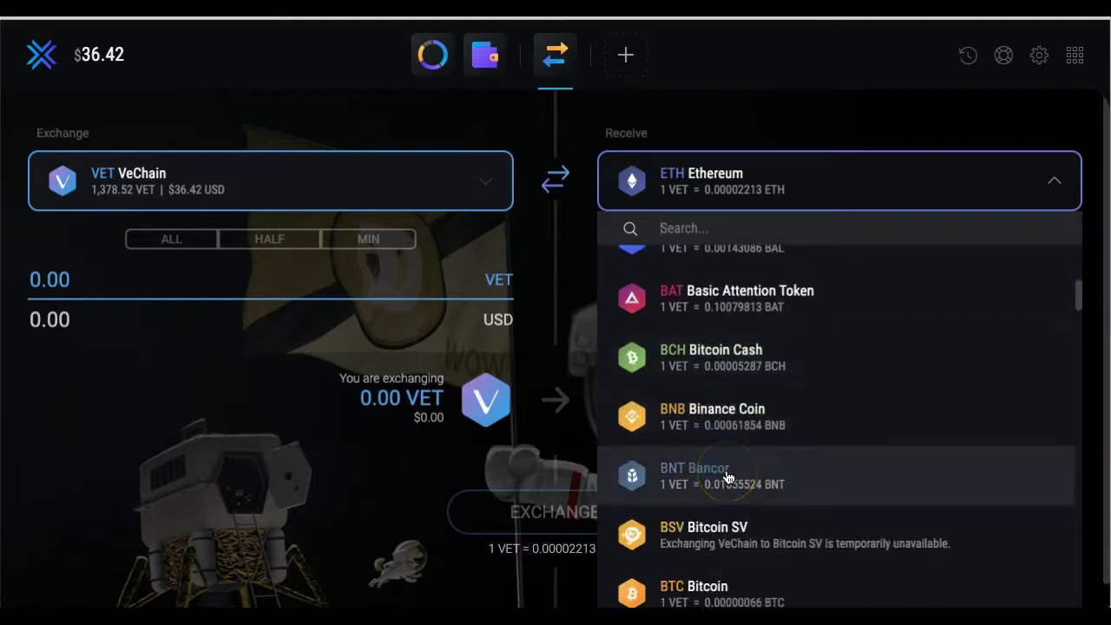
scroll(727, 478, "down", 5)
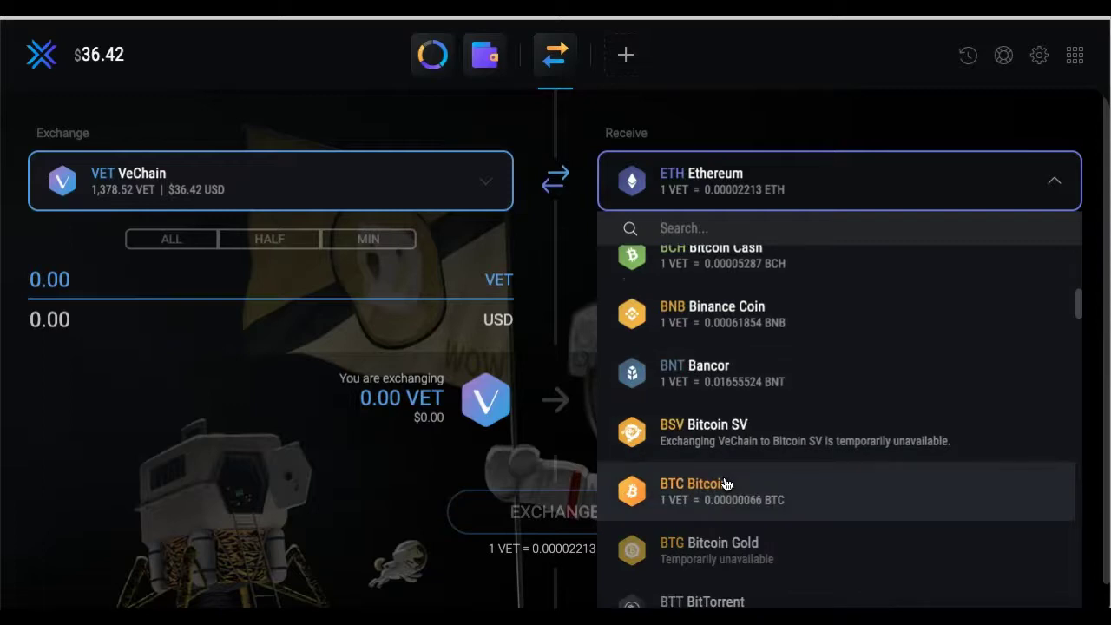
left_click(819, 117)
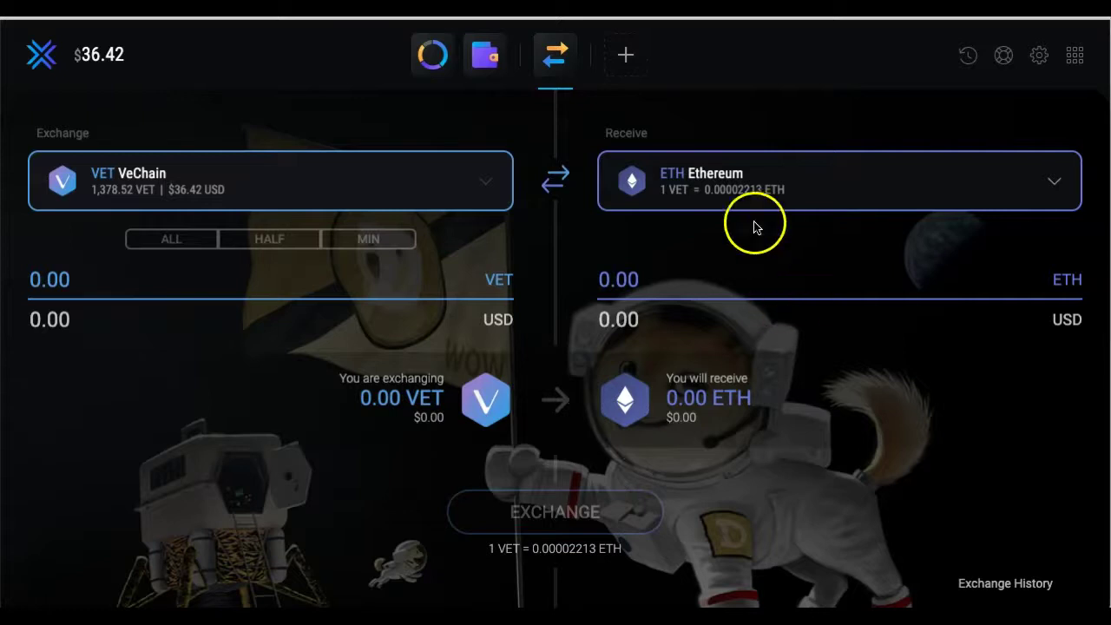
Return to the portfolio home page to look it over, and view the Dai wallet page again.
left_click(427, 66)
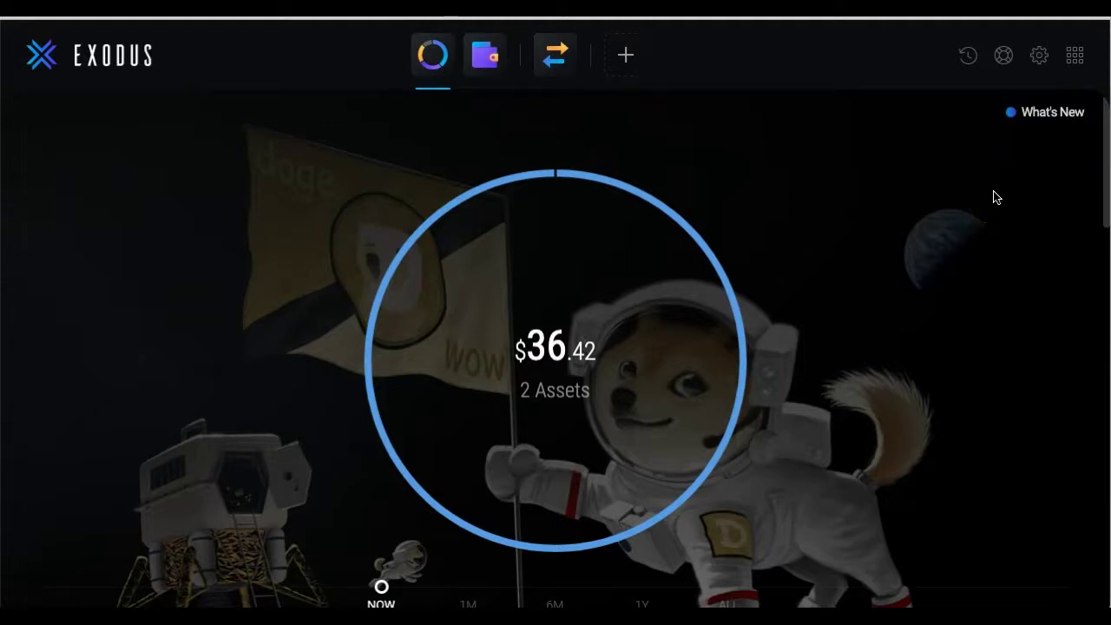
scroll(938, 231, "down", 10)
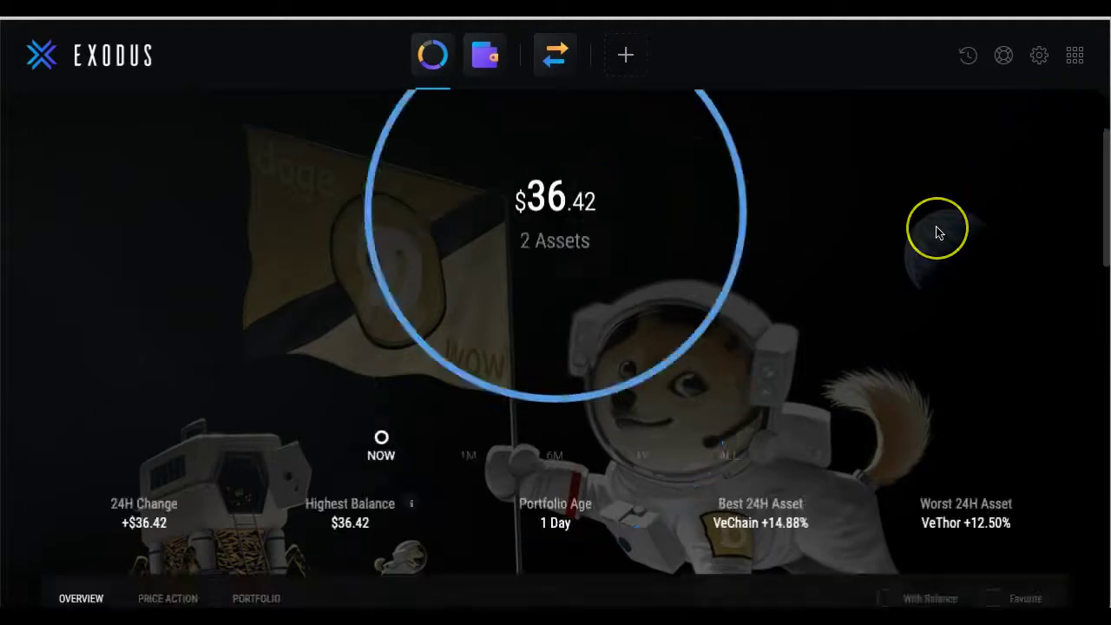
scroll(936, 231, "up", 10)
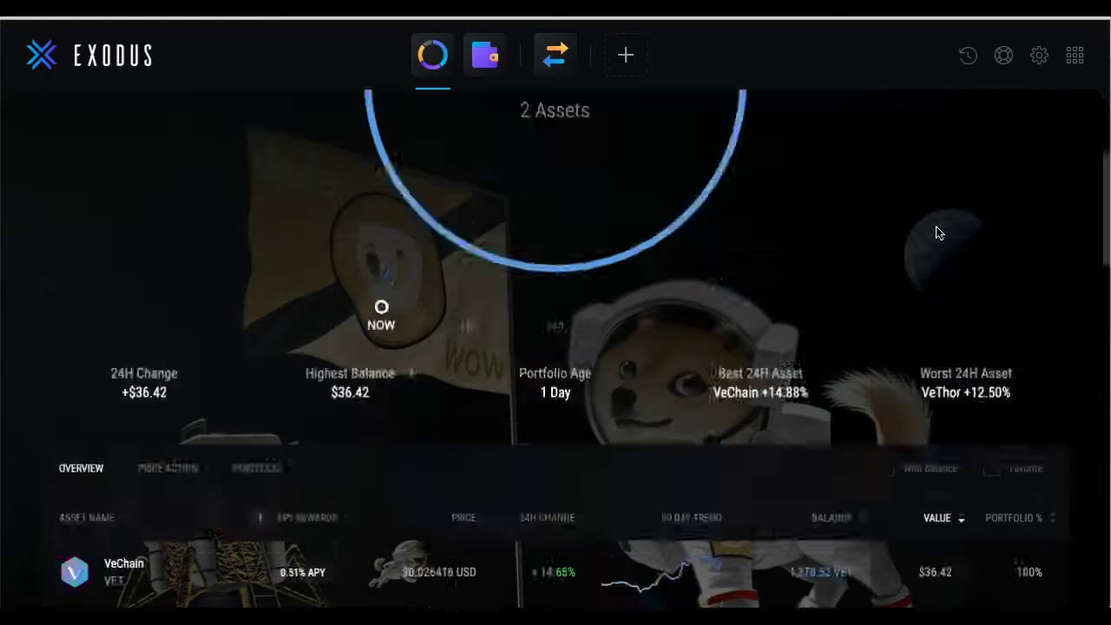
left_click(485, 80)
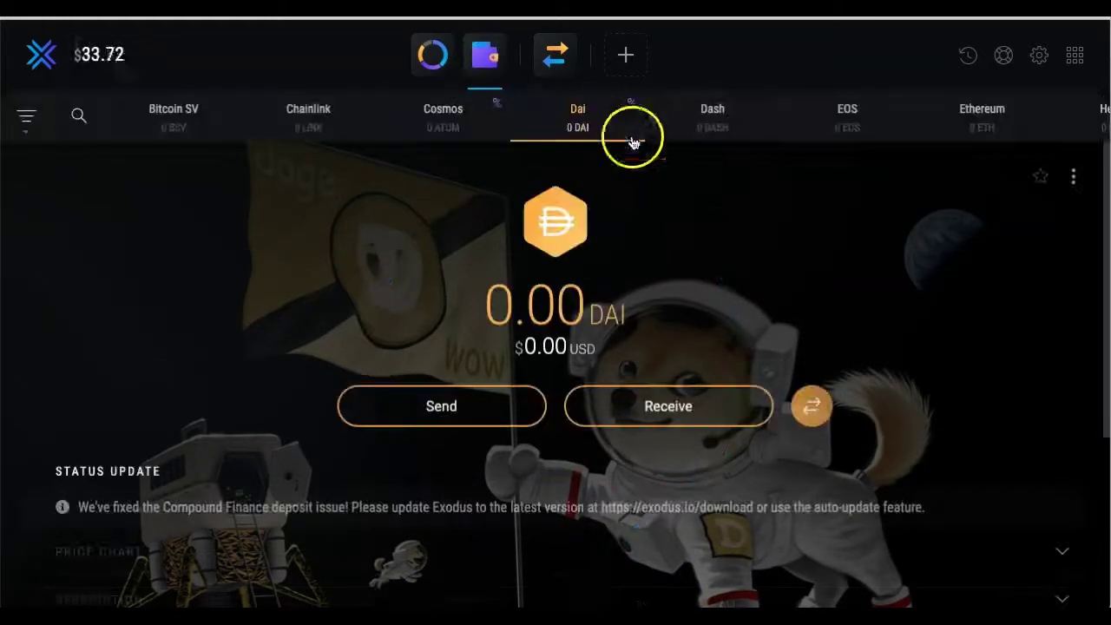
scroll(682, 346, "down", 3)
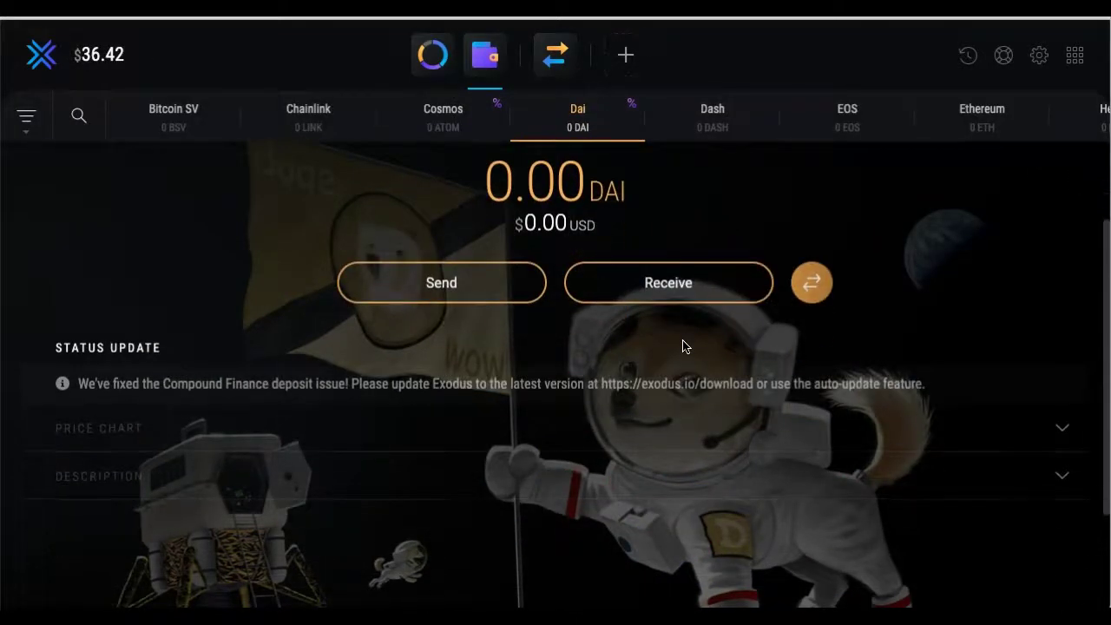
scroll(683, 346, "up", 3)
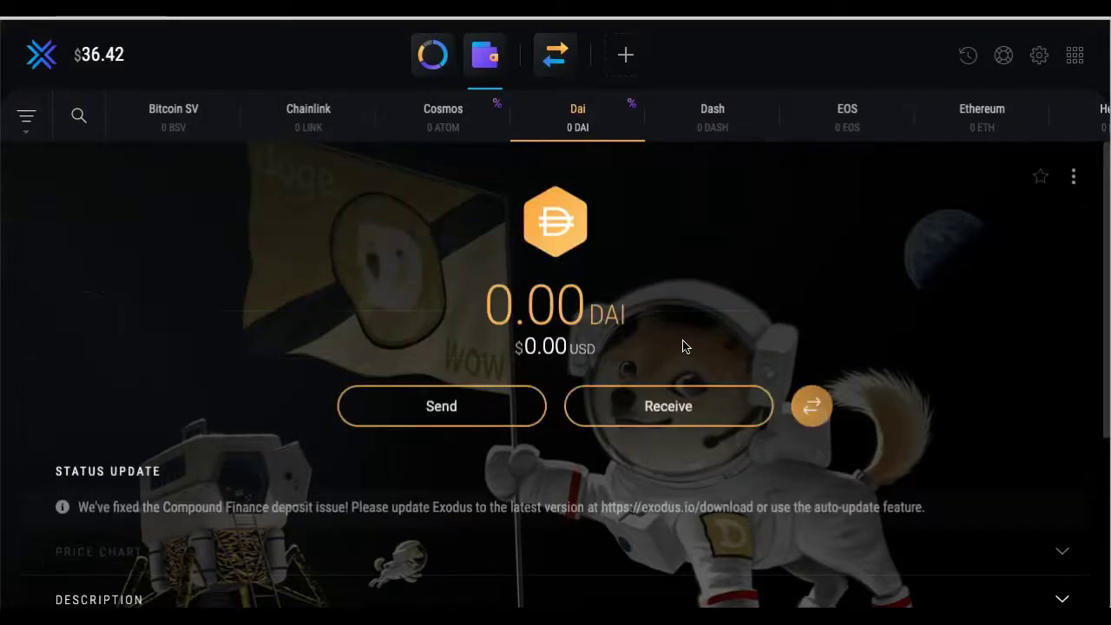
Open the Exodus 21.1.7 disk image on the desktop to view its installer window, and close that window.
left_click(1071, 63)
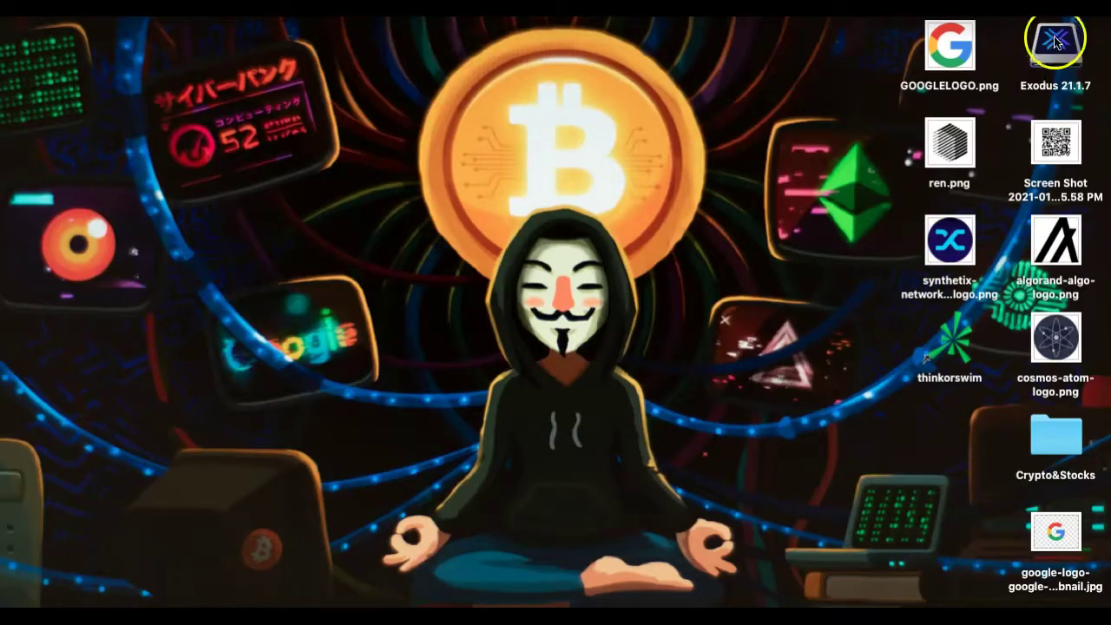
left_click(1054, 54)
double_click(1055, 54)
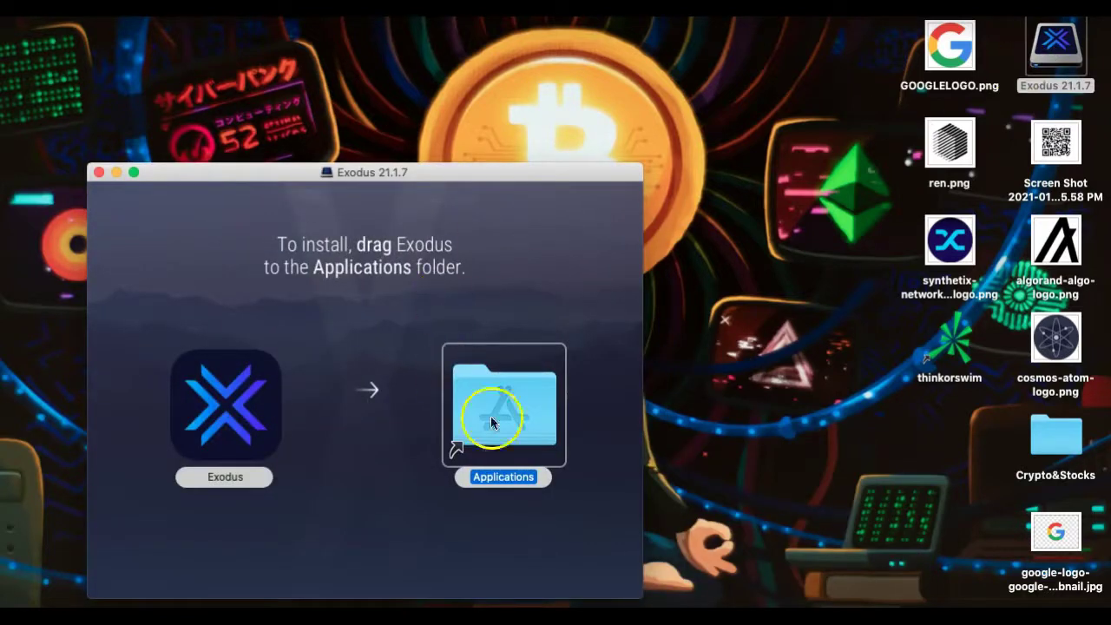
left_click(99, 173)
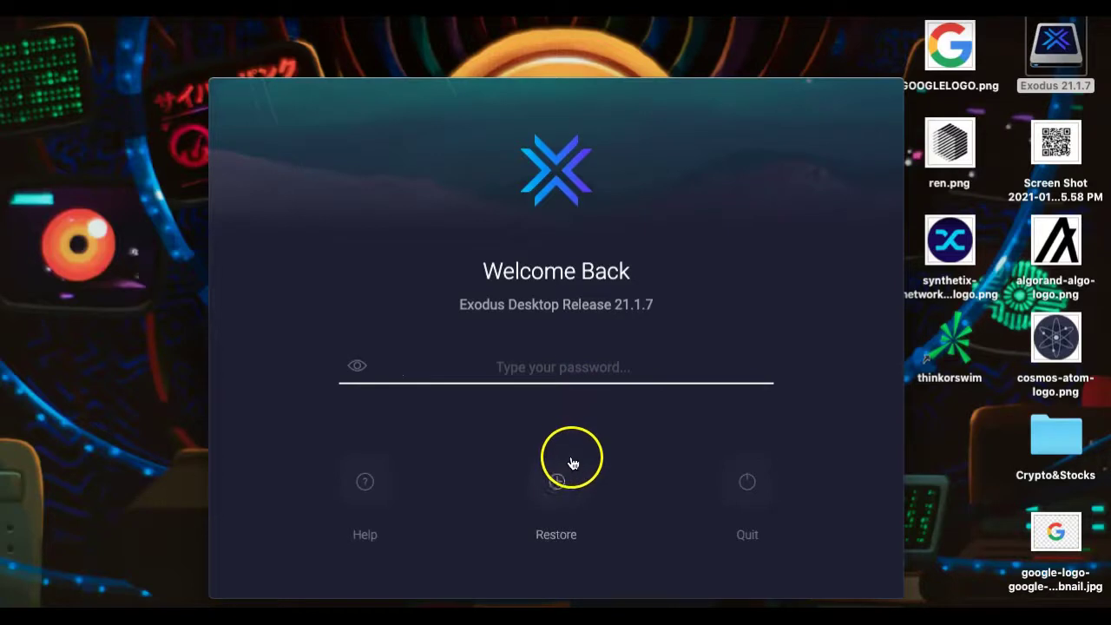
From the Exodus login window, start restoring a wallet and open the 12-word phrase entry form.
left_click(575, 492)
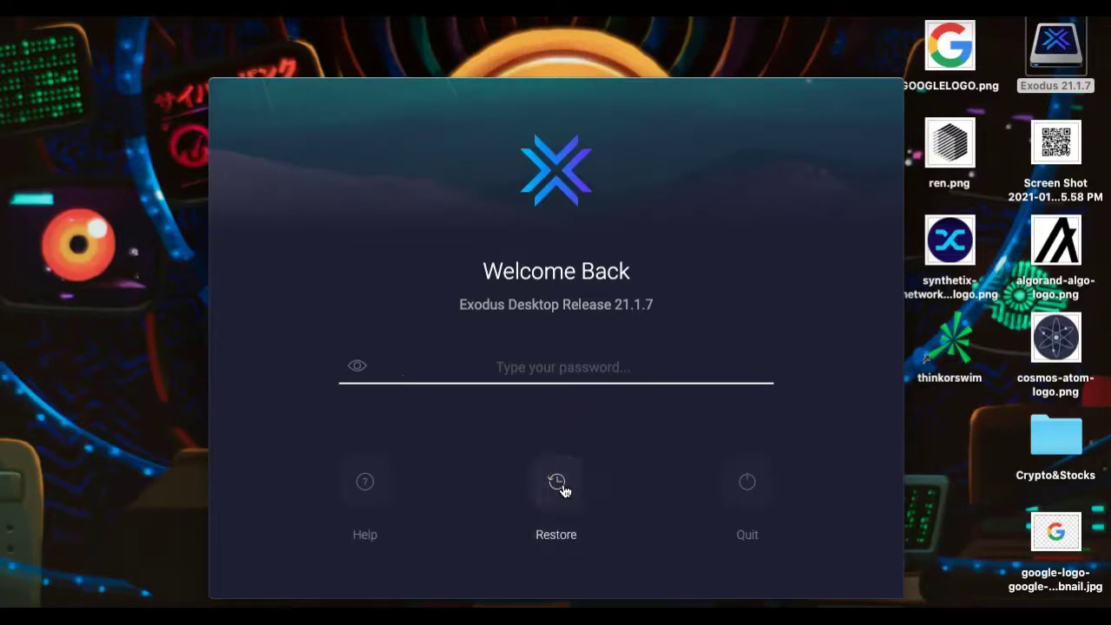
left_click(565, 396)
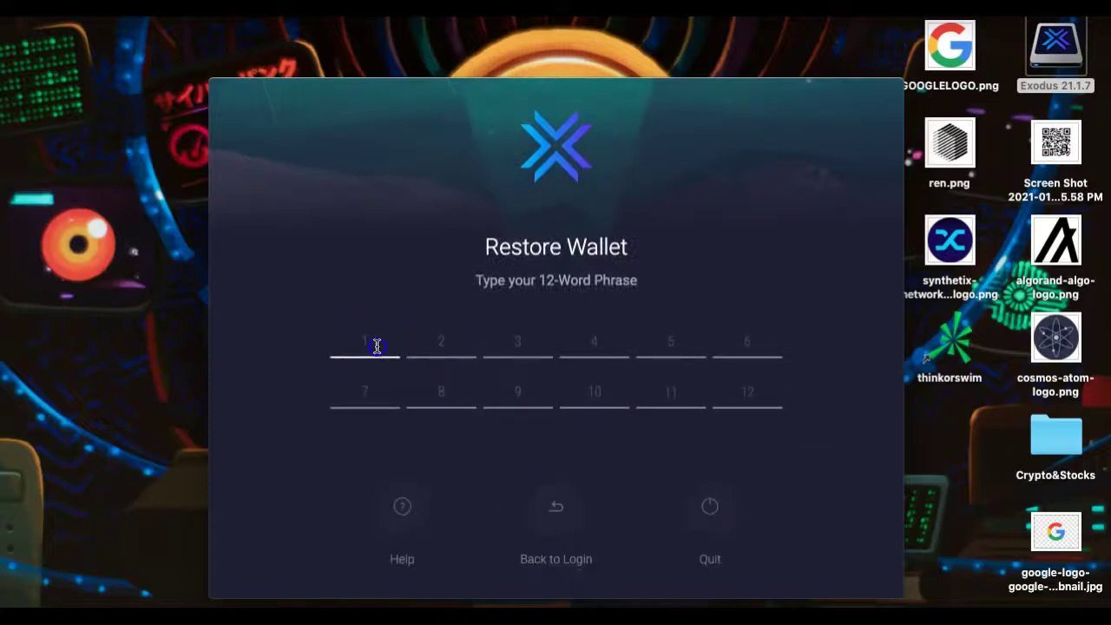